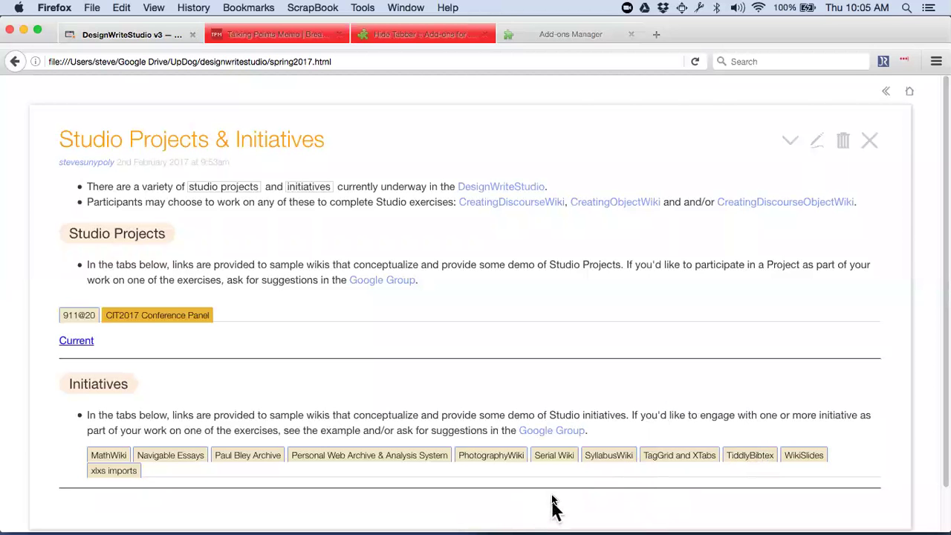
pyautogui.scroll(-2, 539, 342)
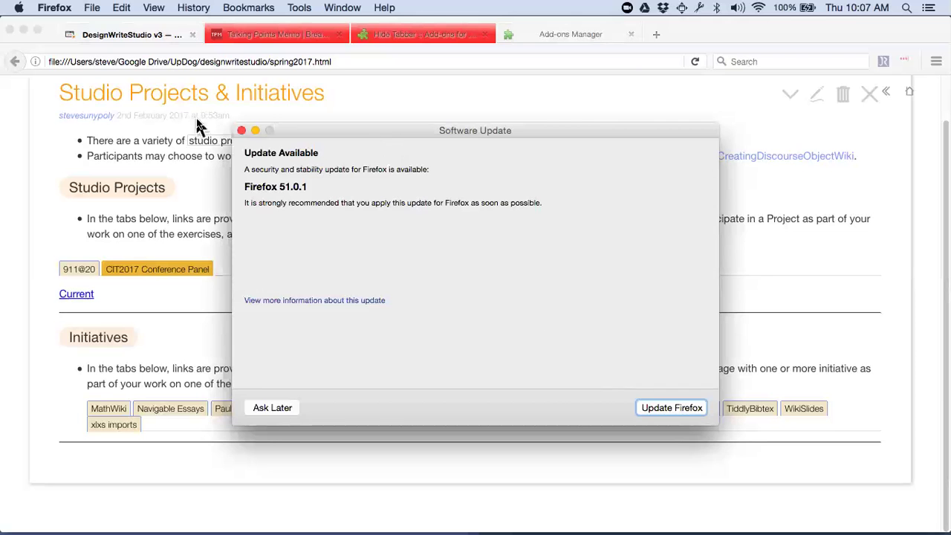
# Step: Dismiss the Firefox update prompt to reveal the Studio Projects & Initiatives tiddler
pyautogui.click(240, 131)
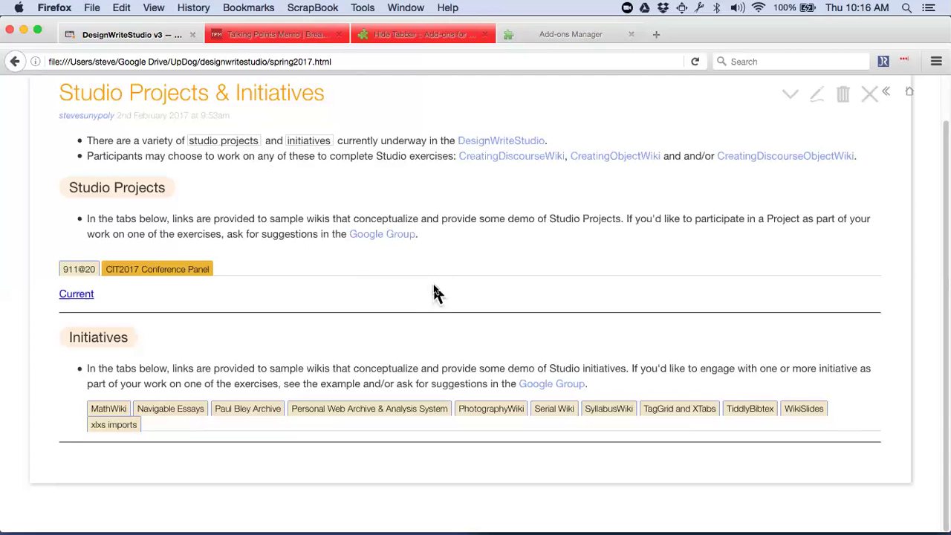
# Step: Show the 911@20 project description and open its current DHAG wiki in a new tab
pyautogui.click(79, 272)
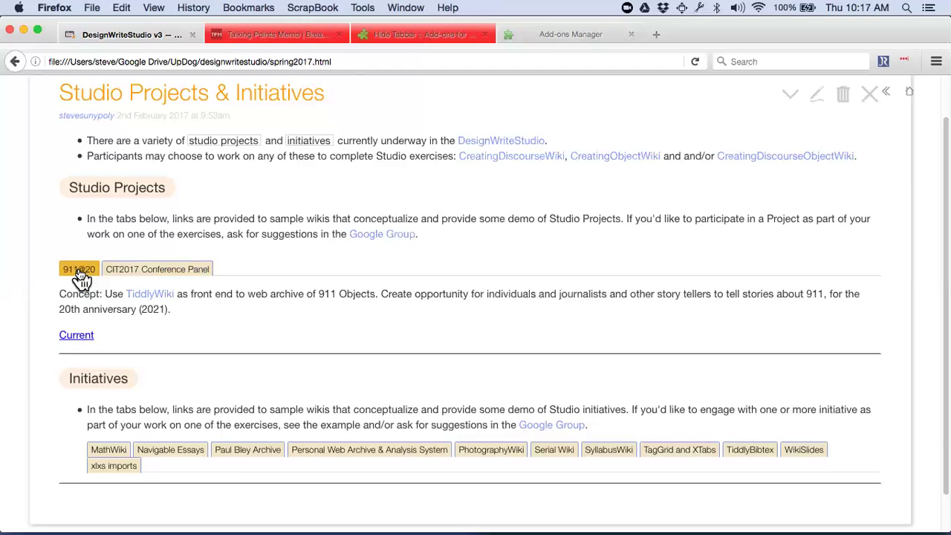
pyautogui.click(76, 336)
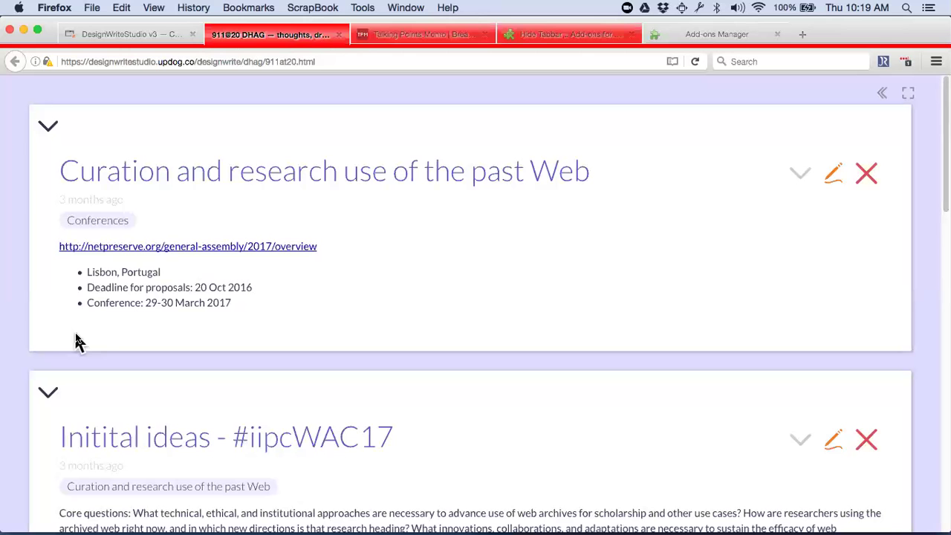
pyautogui.scroll(-10, 78, 341)
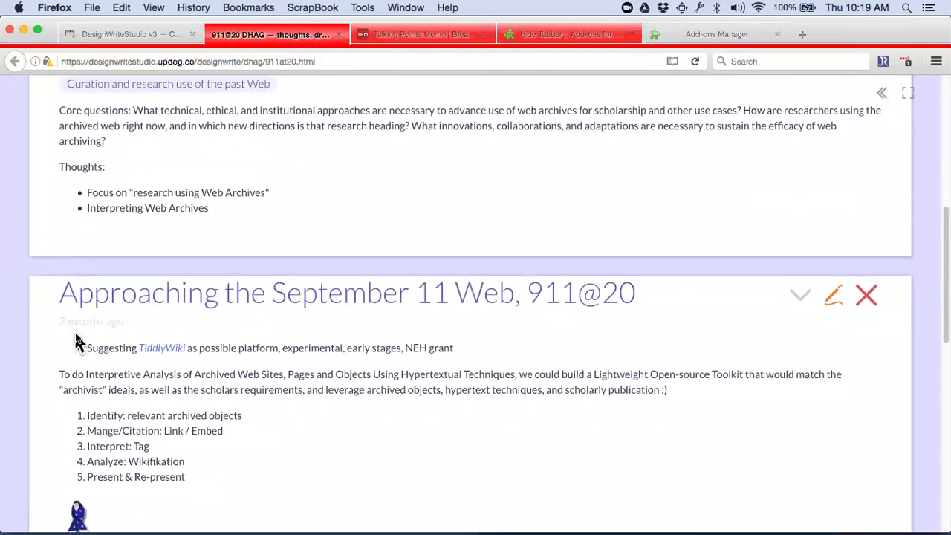
pyautogui.scroll(-5, 78, 342)
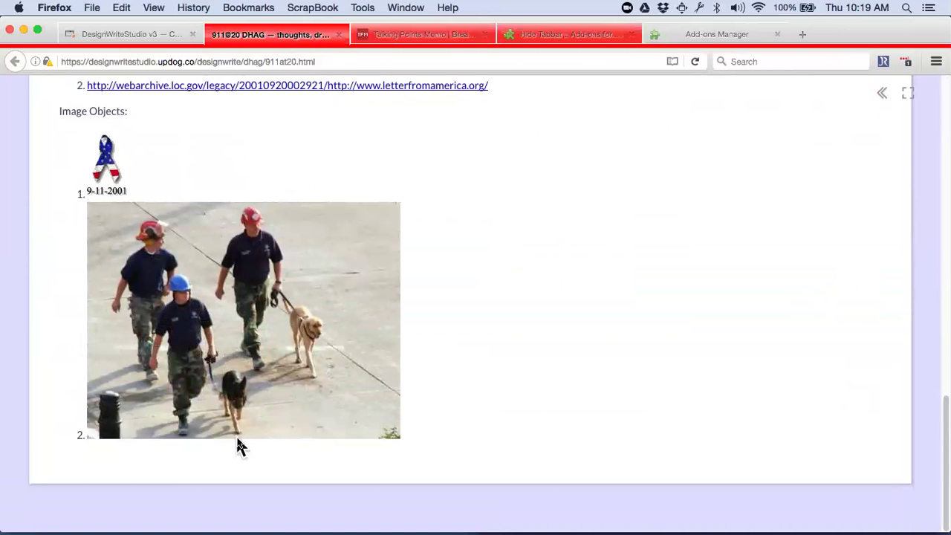
pyautogui.scroll(2, 236, 443)
pyautogui.scroll(1, 236, 443)
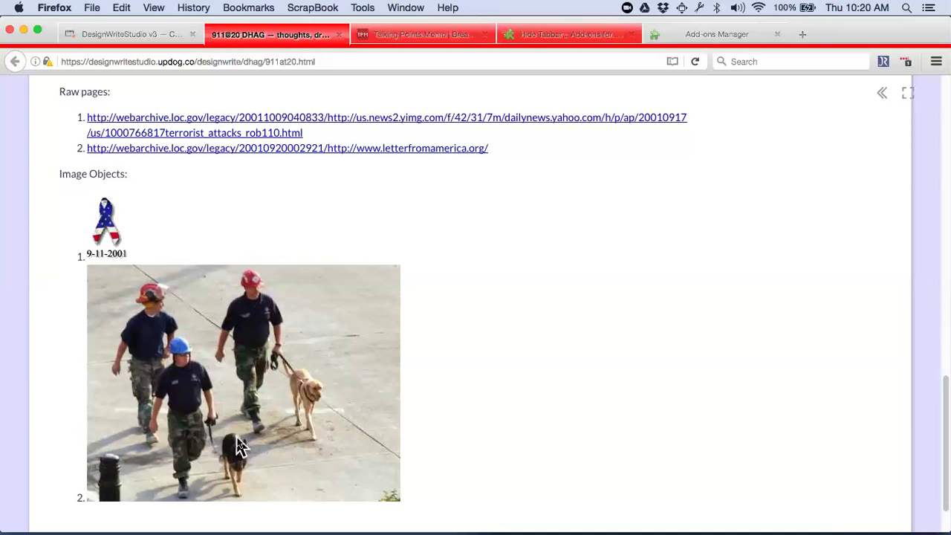
pyautogui.scroll(10, 238, 446)
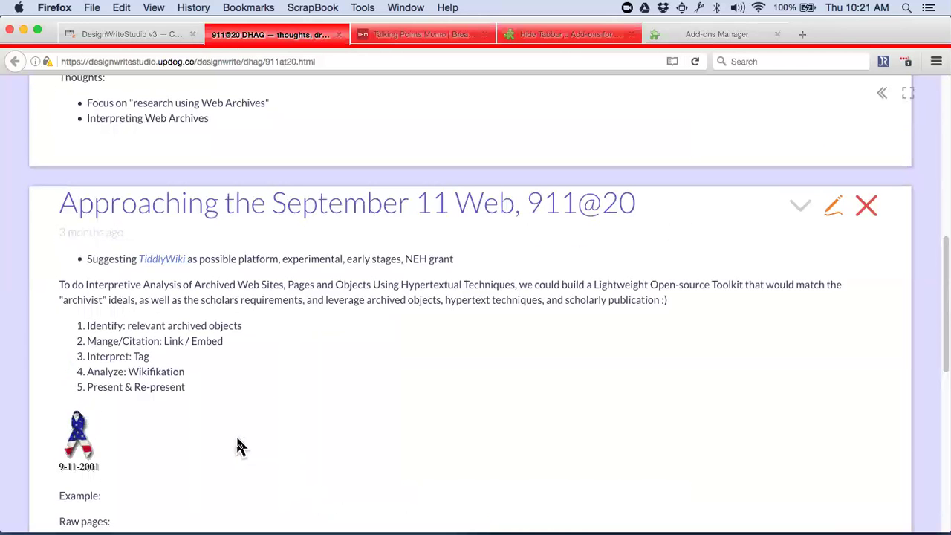
pyautogui.scroll(10, 238, 446)
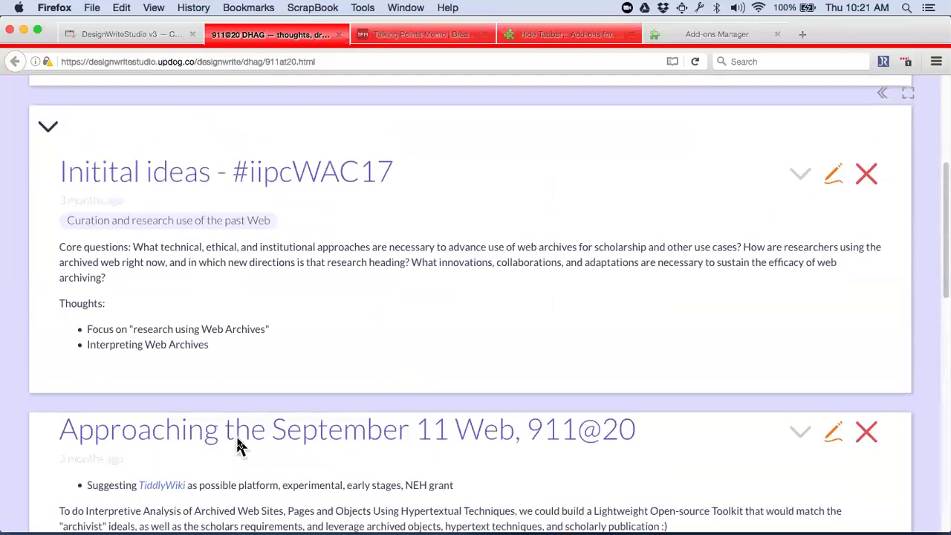
pyautogui.scroll(2, 238, 442)
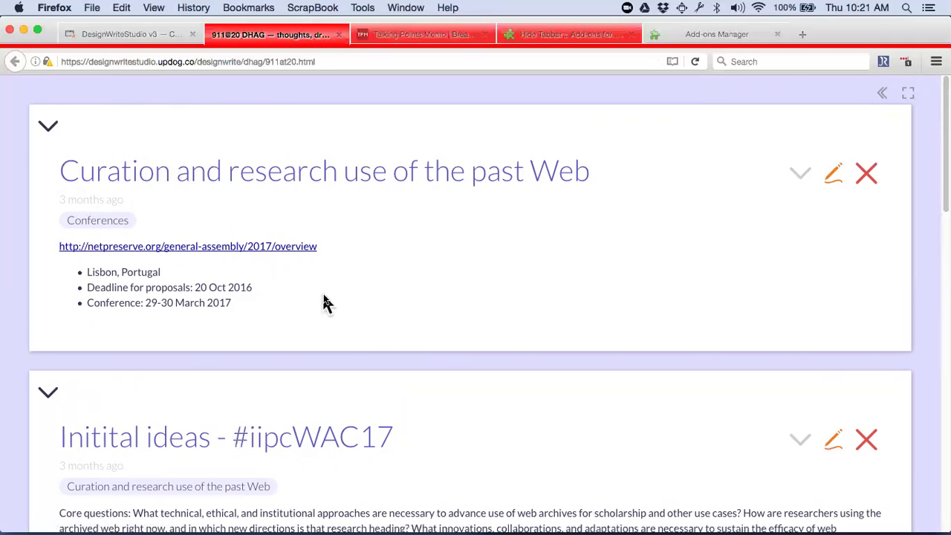
pyautogui.click(135, 39)
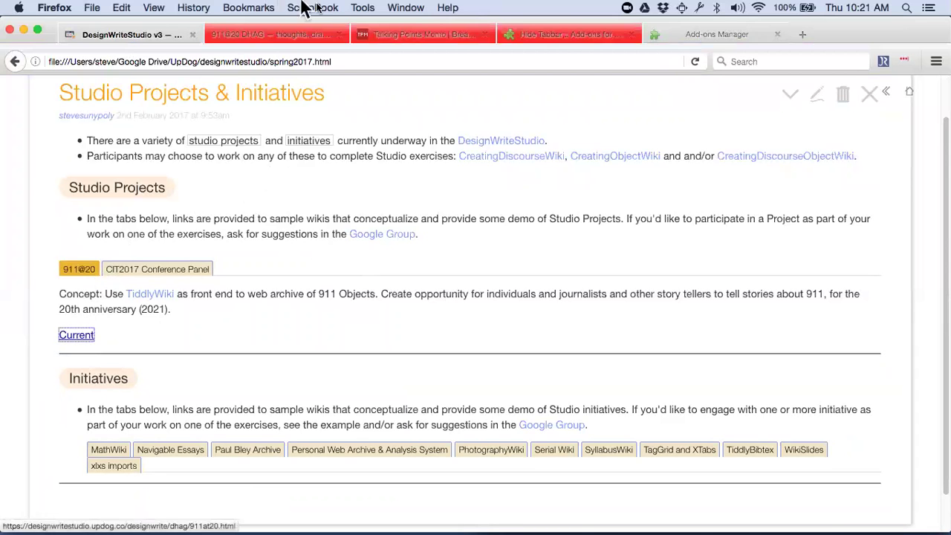
pyautogui.click(303, 43)
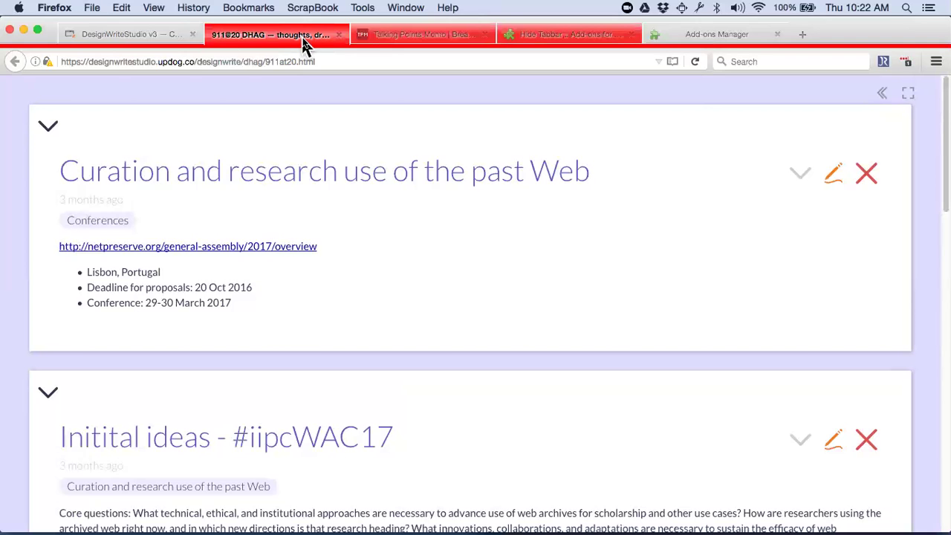
# Step: Search the 911@20 wiki for 'blog', open InTheWild, then go back to DesignWriteStudio
pyautogui.click(880, 97)
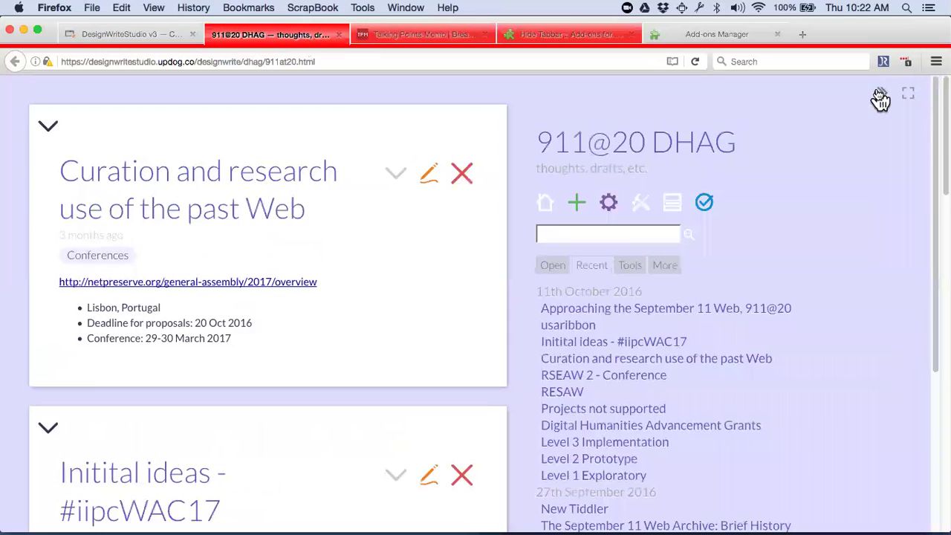
pyautogui.click(568, 236)
pyautogui.write('blog')
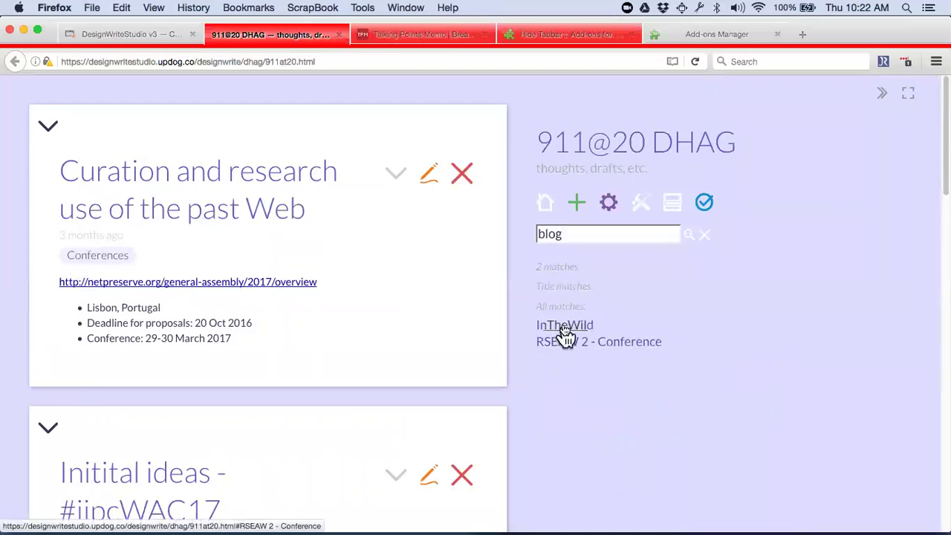
pyautogui.click(565, 327)
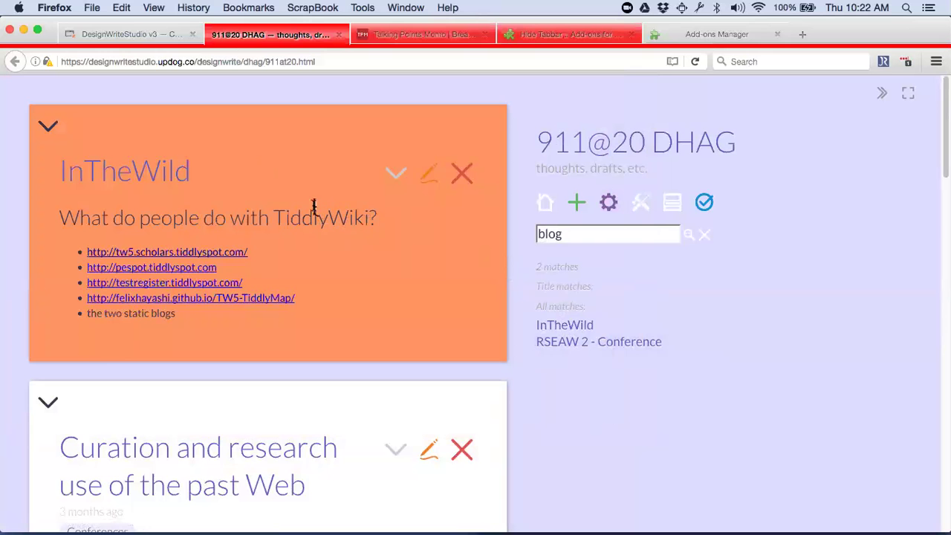
pyautogui.click(127, 40)
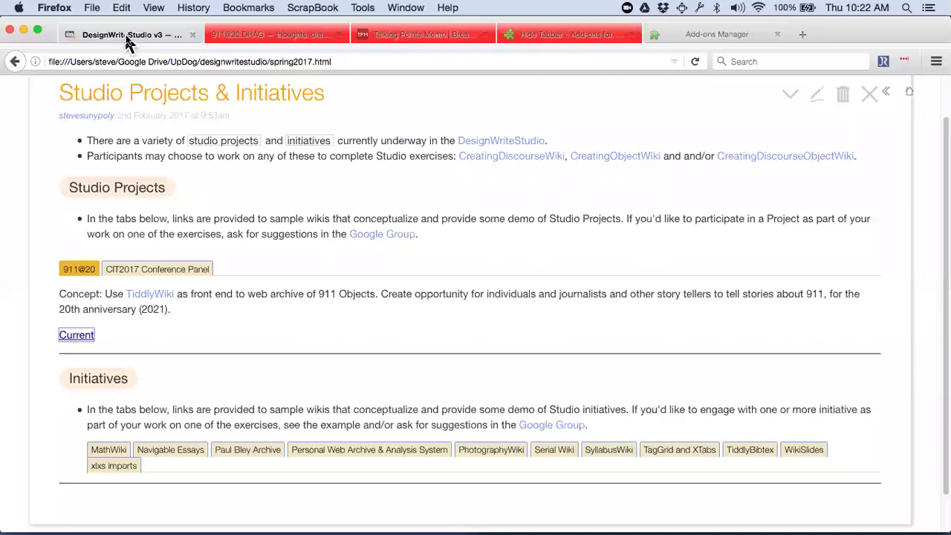
# Step: Open the current CIT2017 panel wiki, clear its sidebar search, and scroll through Panel Information
pyautogui.click(146, 271)
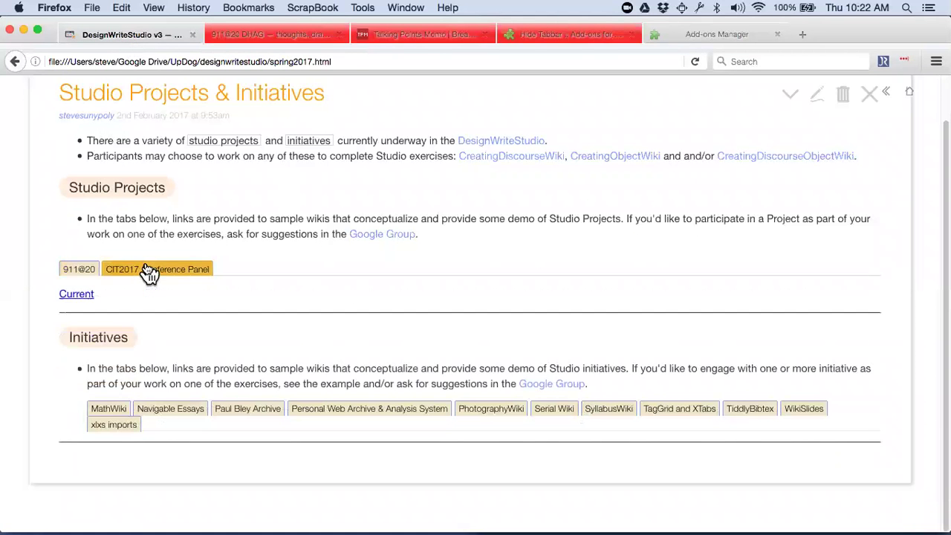
pyautogui.click(83, 296)
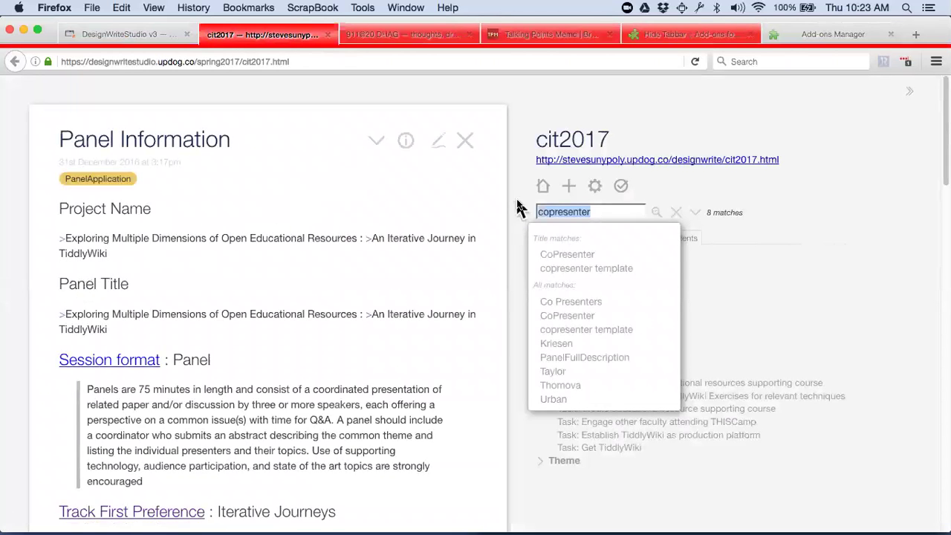
pyautogui.click(676, 212)
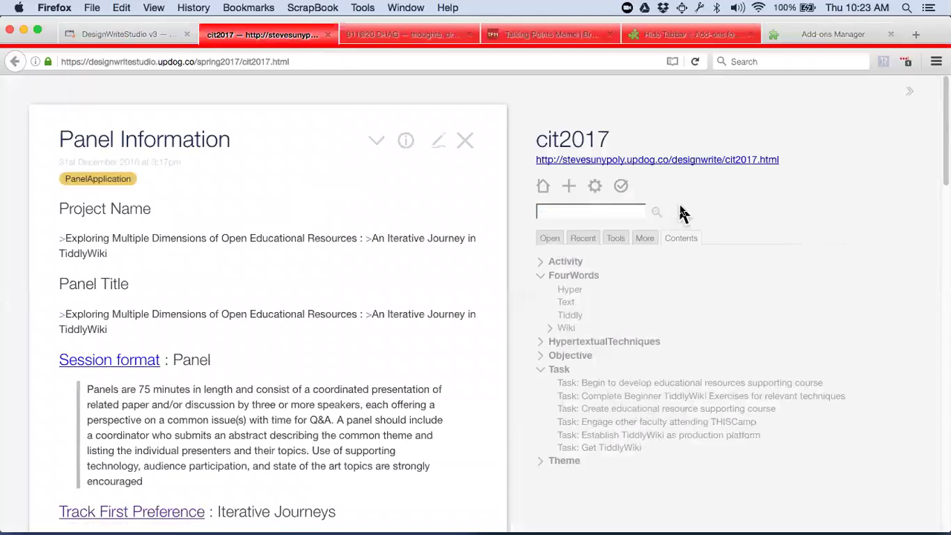
pyautogui.scroll(-8, 384, 375)
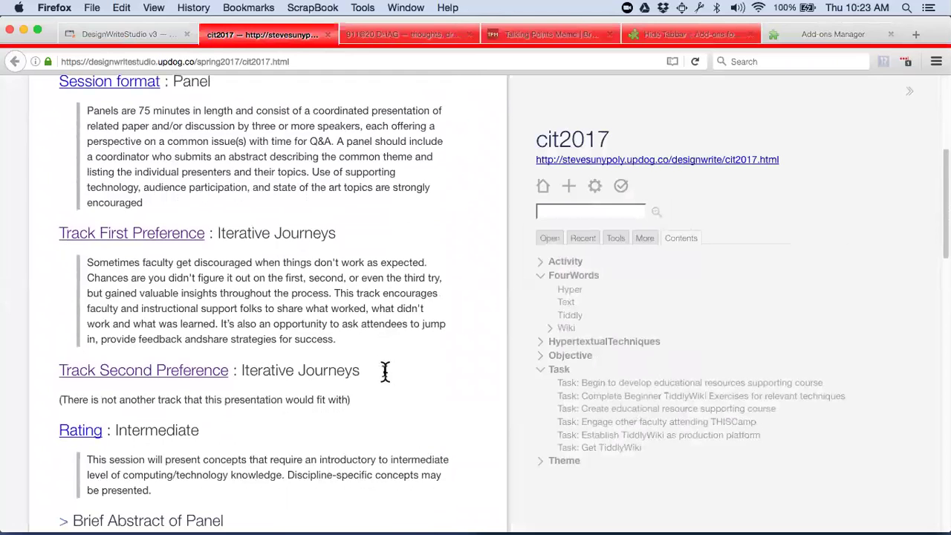
pyautogui.scroll(-10, 383, 375)
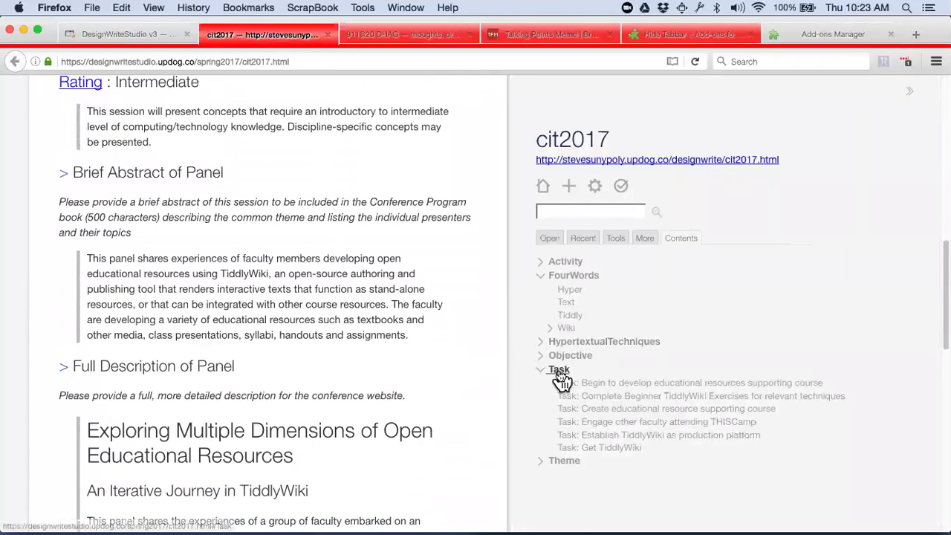
# Step: Open the Task list, then the 'Task: Create educational resource supporting course' tiddler
pyautogui.click(559, 370)
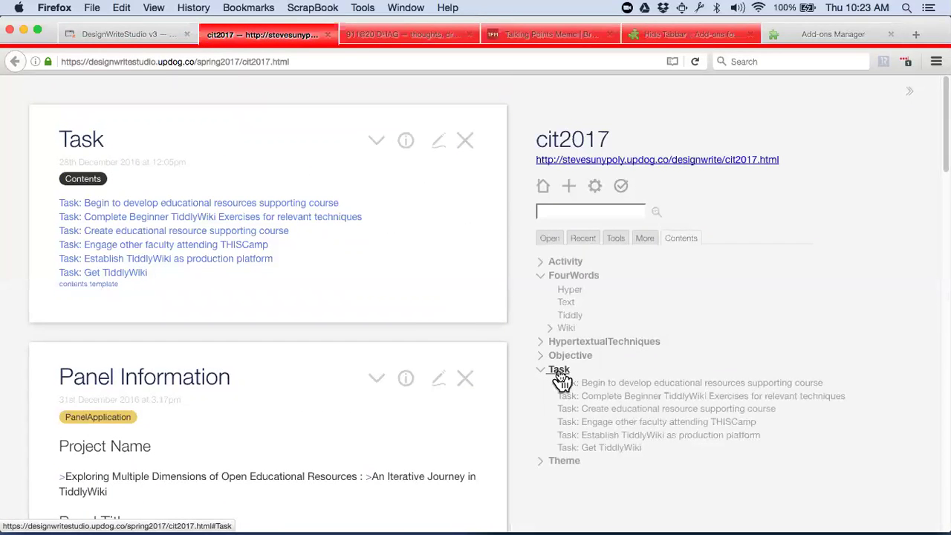
pyautogui.click(195, 235)
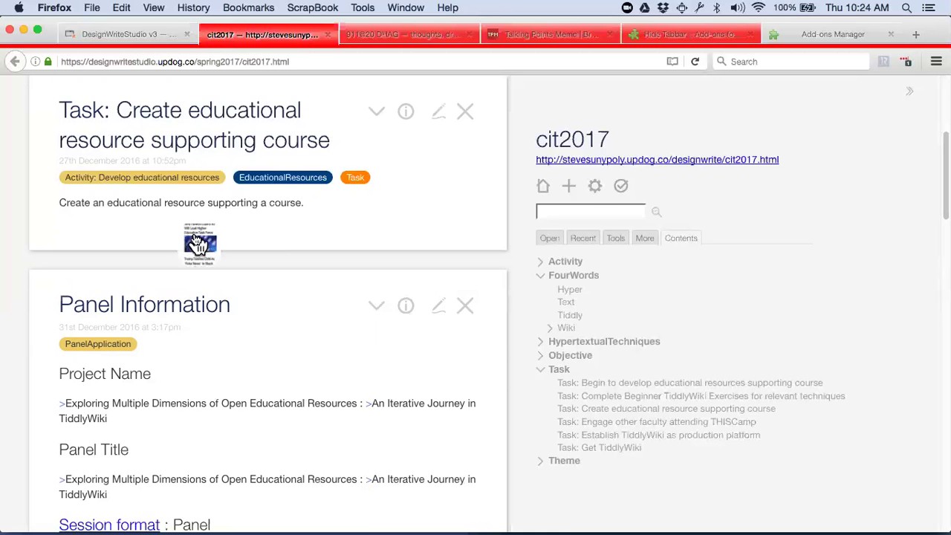
# Step: Run a Google search for 'epub' in a new browser tab
pyautogui.press('super+t')
pyautogui.write('epub')
pyautogui.press('Return')
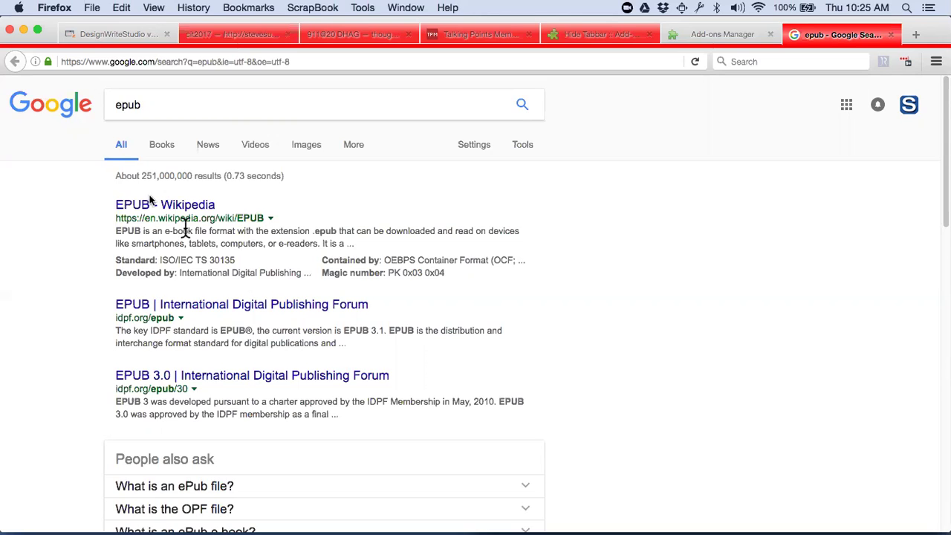
# Step: Switch back to the DesignWriteStudio wiki tab showing the Initiatives tabs
pyautogui.click(94, 35)
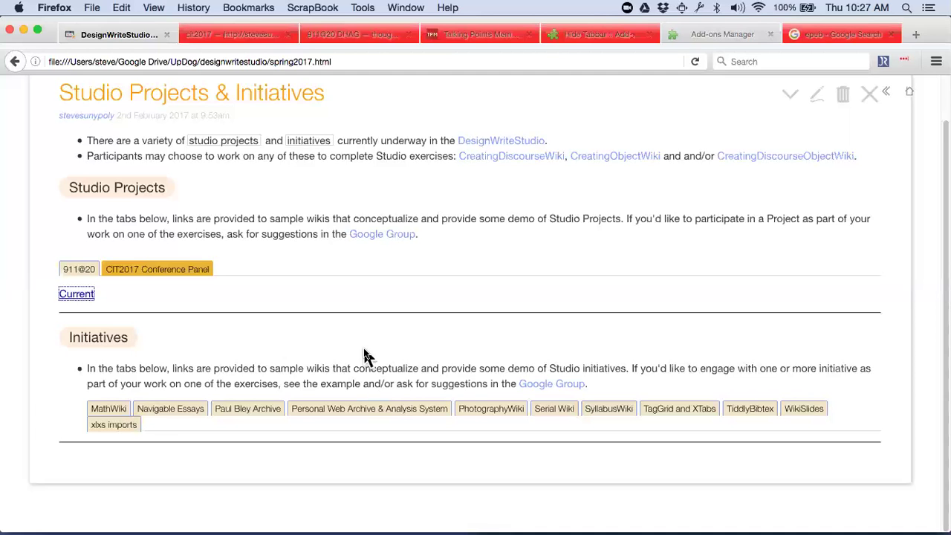
pyautogui.click(109, 410)
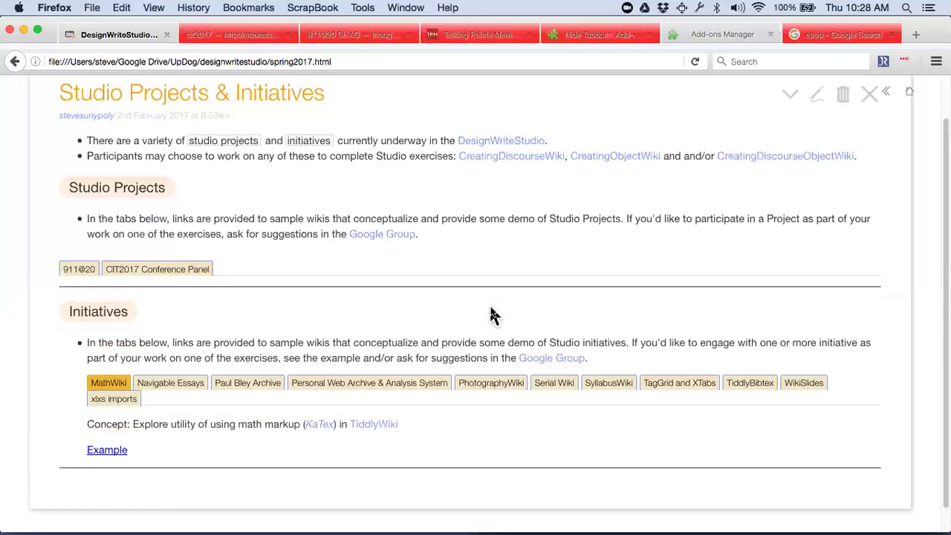
pyautogui.scroll(-1, 490, 314)
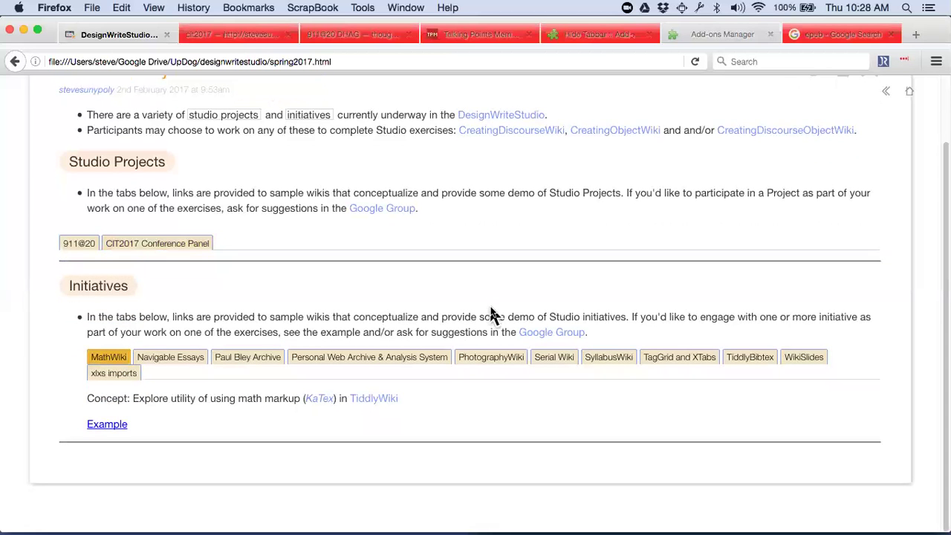
# Step: Open the MathWiki example wiki and re-save its Separation of Variables tiddler
pyautogui.click(104, 428)
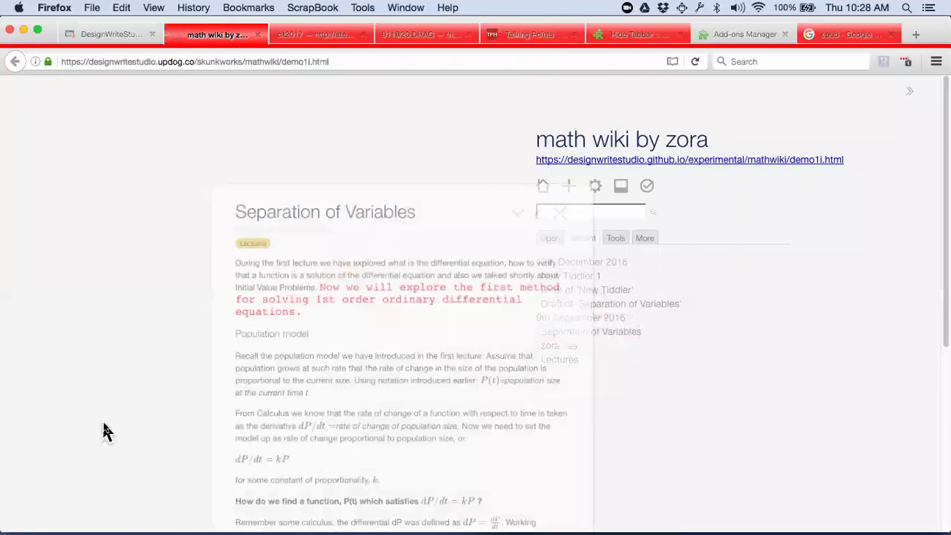
pyautogui.scroll(-5, 104, 422)
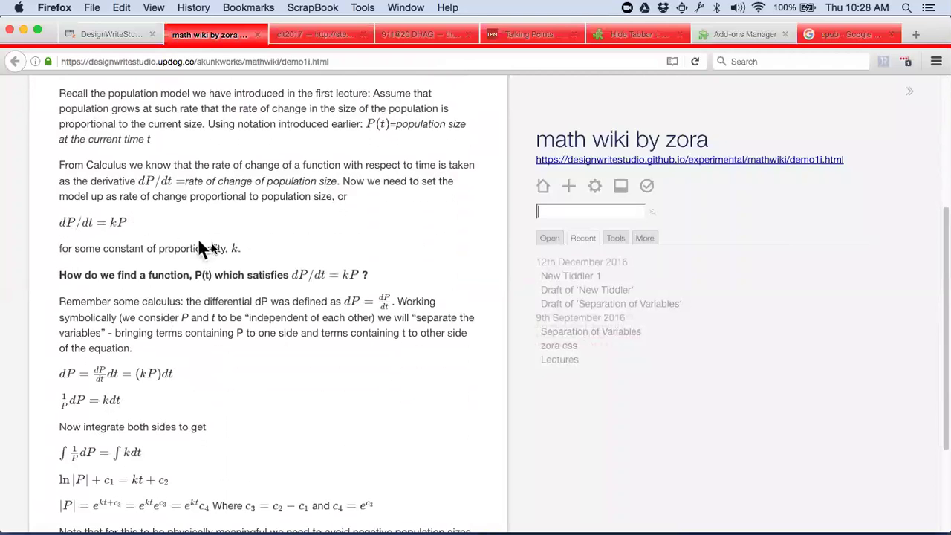
pyautogui.scroll(5, 383, 279)
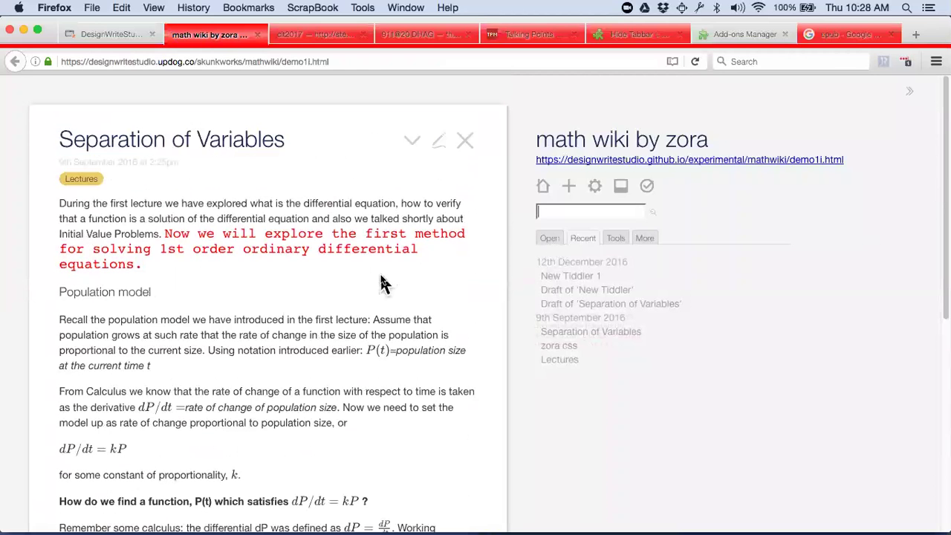
pyautogui.click(439, 147)
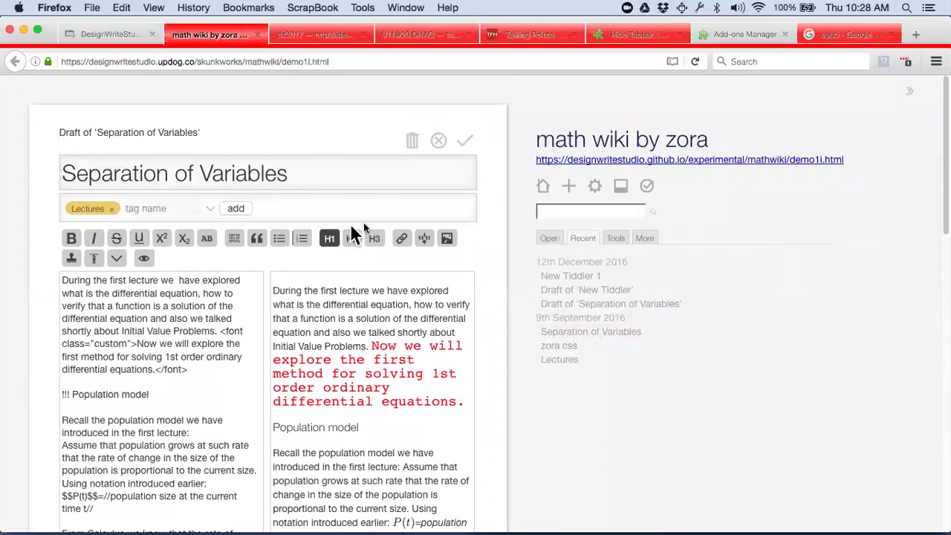
pyautogui.click(465, 144)
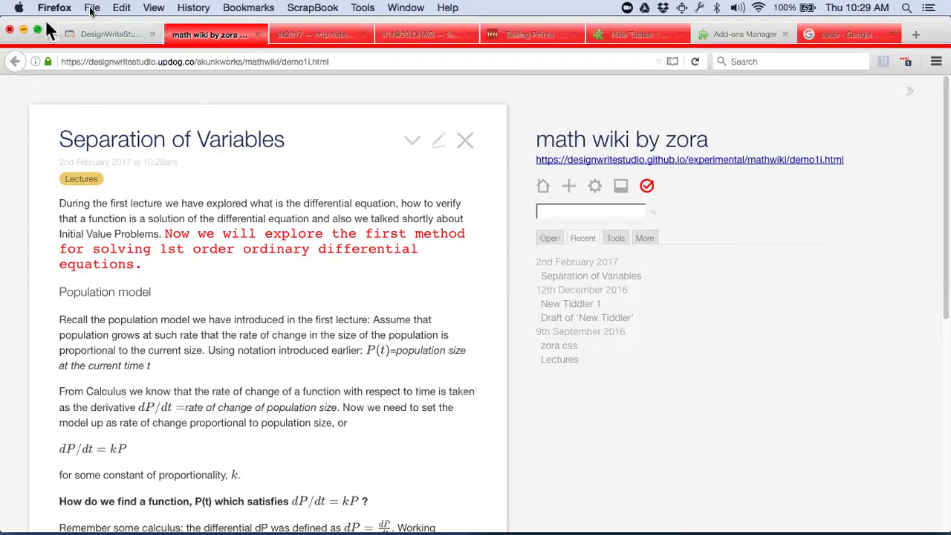
# Step: Back in DesignWriteStudio, show the Navigable Essays concept and zoom the page in
pyautogui.click(117, 46)
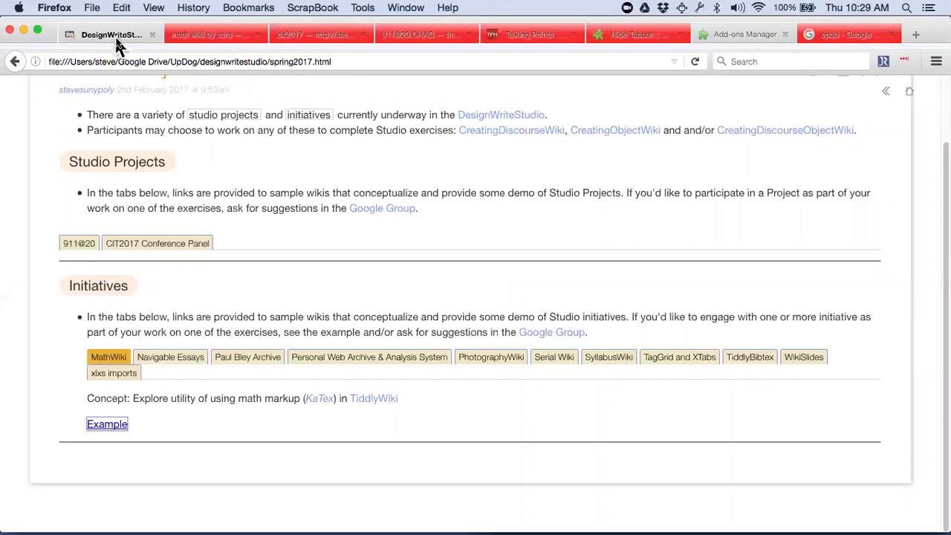
pyautogui.click(181, 364)
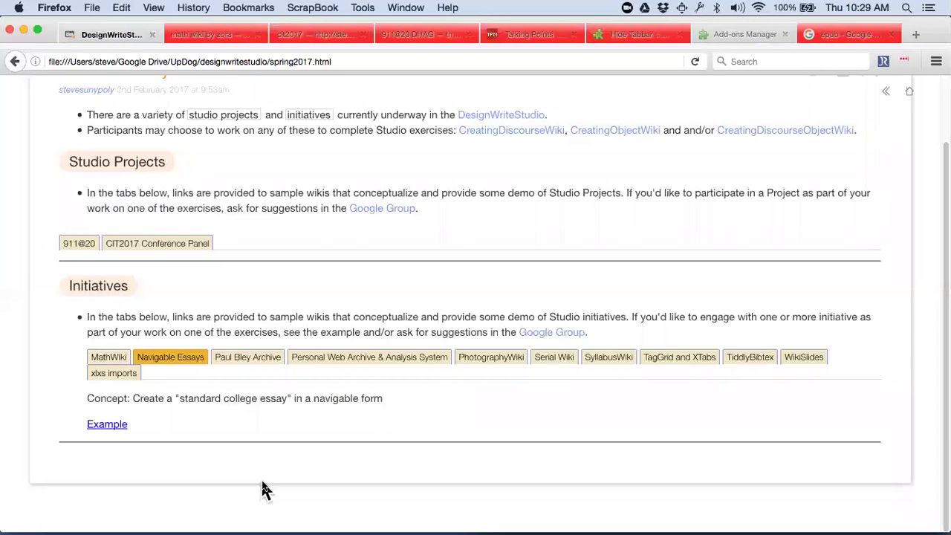
pyautogui.press('super+plus')
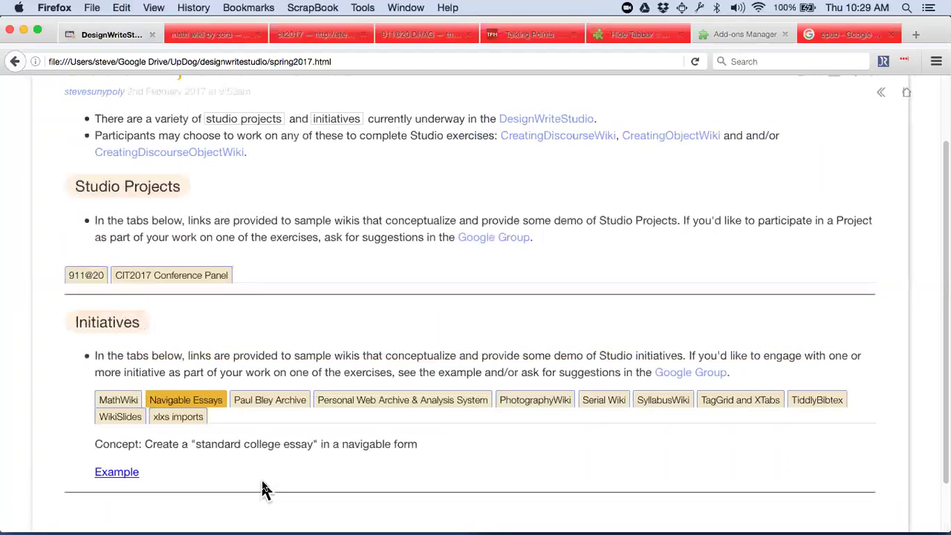
pyautogui.scroll(-2, 264, 488)
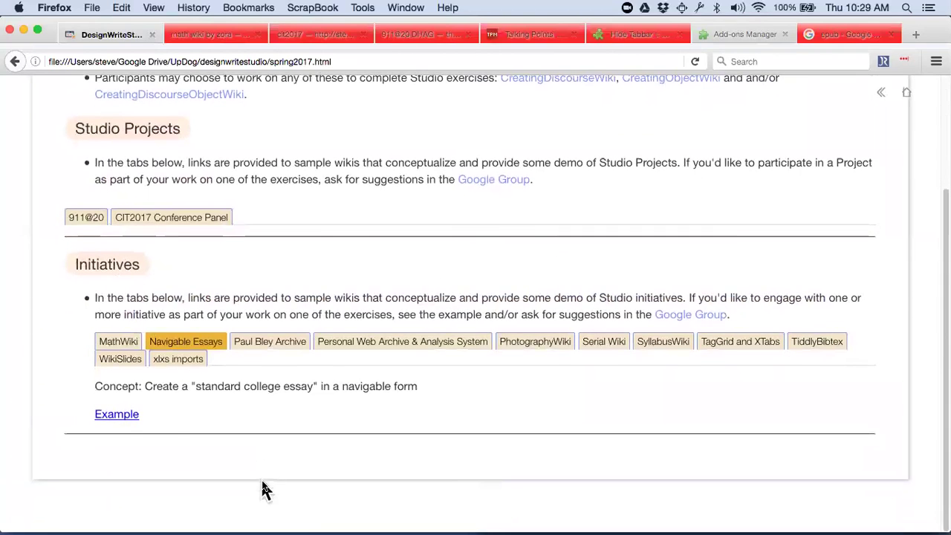
# Step: Open the Essay Template example, hide its sidebar, and drill down to reasons for opposing assisted suicide
pyautogui.click(121, 418)
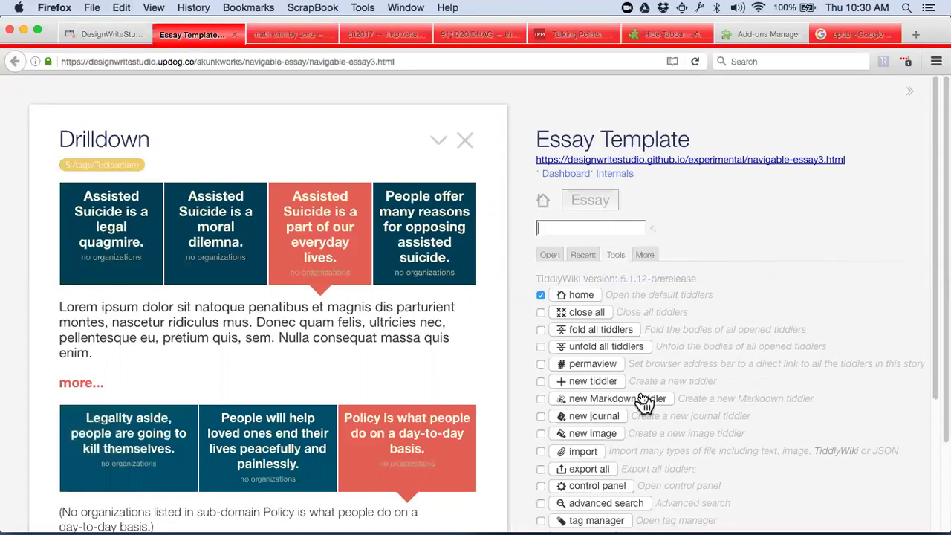
pyautogui.click(910, 93)
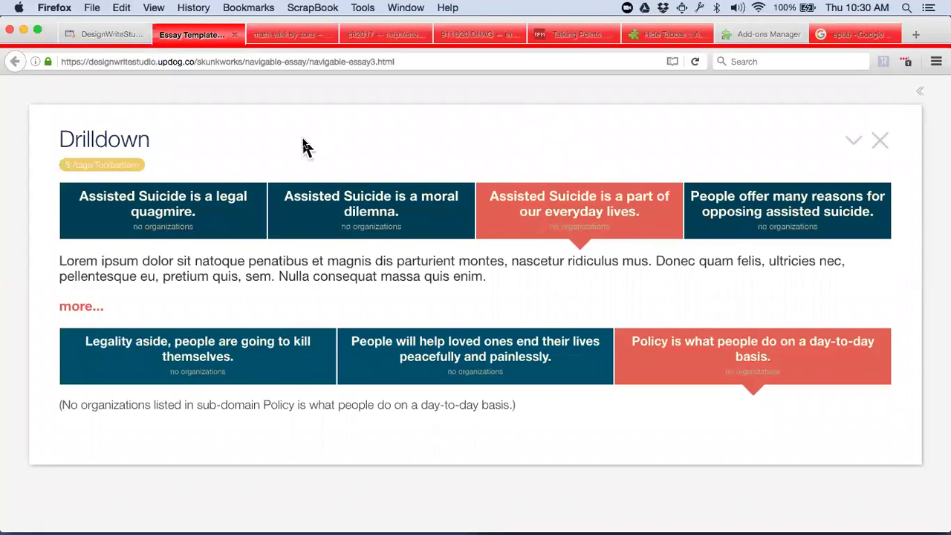
pyautogui.click(178, 227)
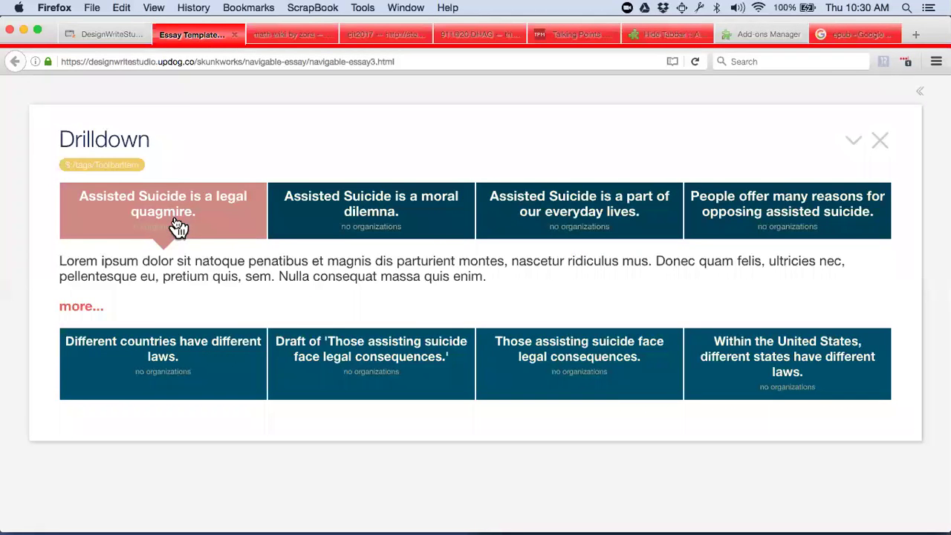
pyautogui.click(364, 215)
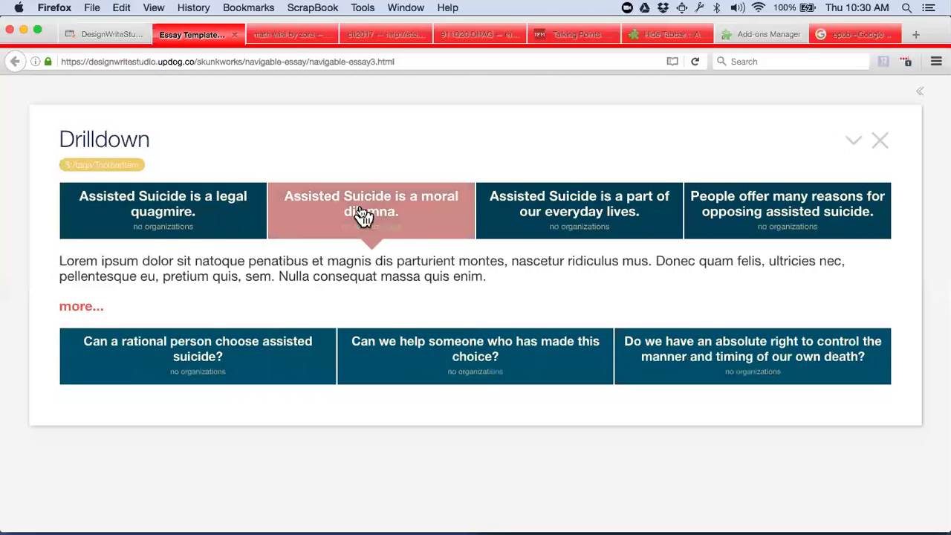
pyautogui.click(552, 203)
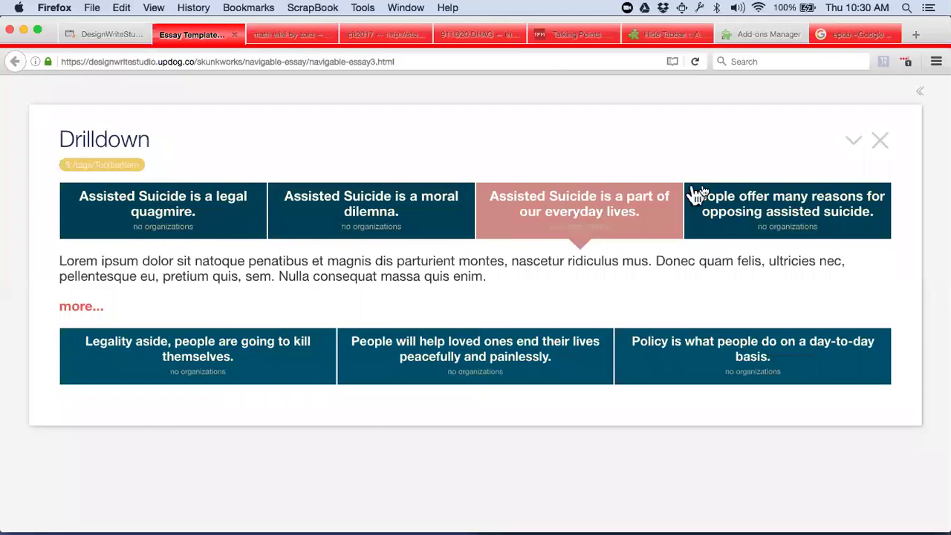
pyautogui.click(747, 203)
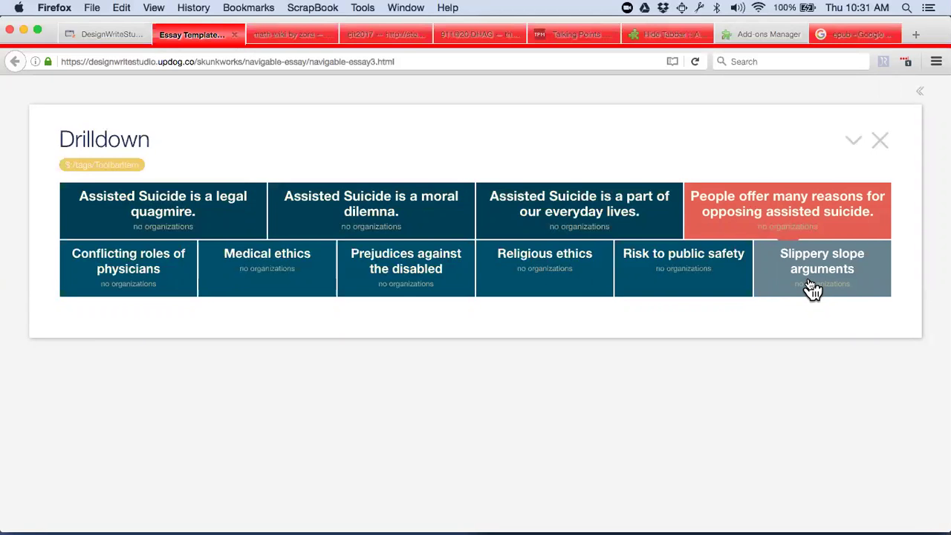
# Step: Open the Drilldown tiddler for editing and review its organization-count and foldable-description macro code
pyautogui.click(853, 140)
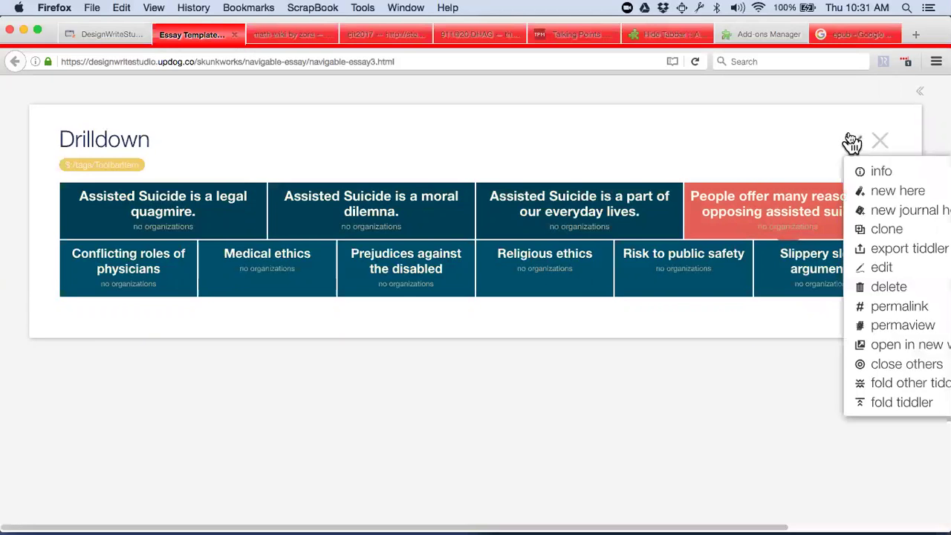
pyautogui.click(860, 275)
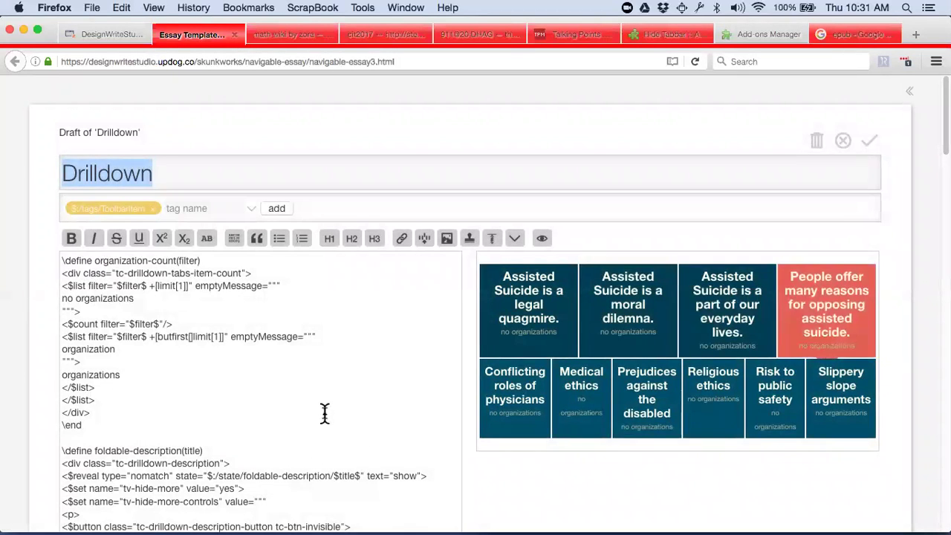
pyautogui.scroll(-2, 325, 413)
pyautogui.scroll(-3, 325, 413)
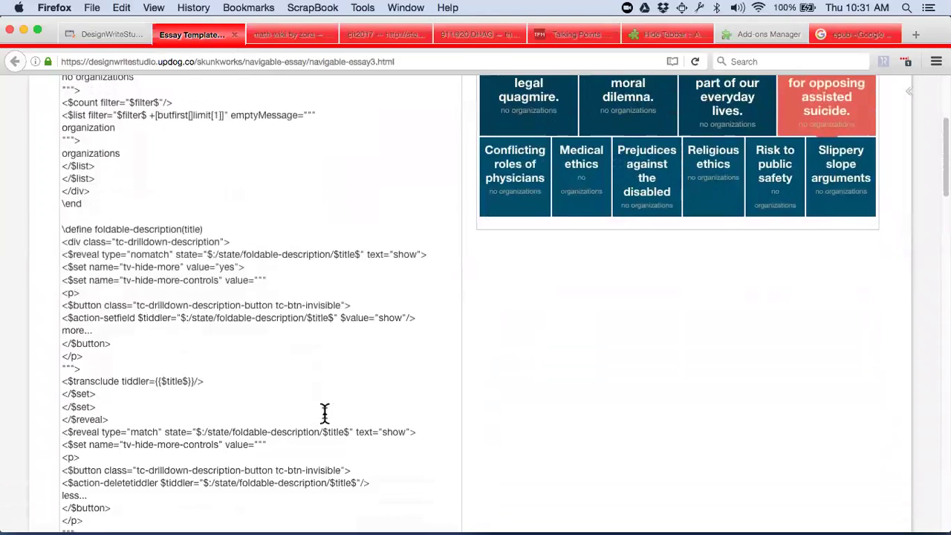
pyautogui.scroll(4, 325, 413)
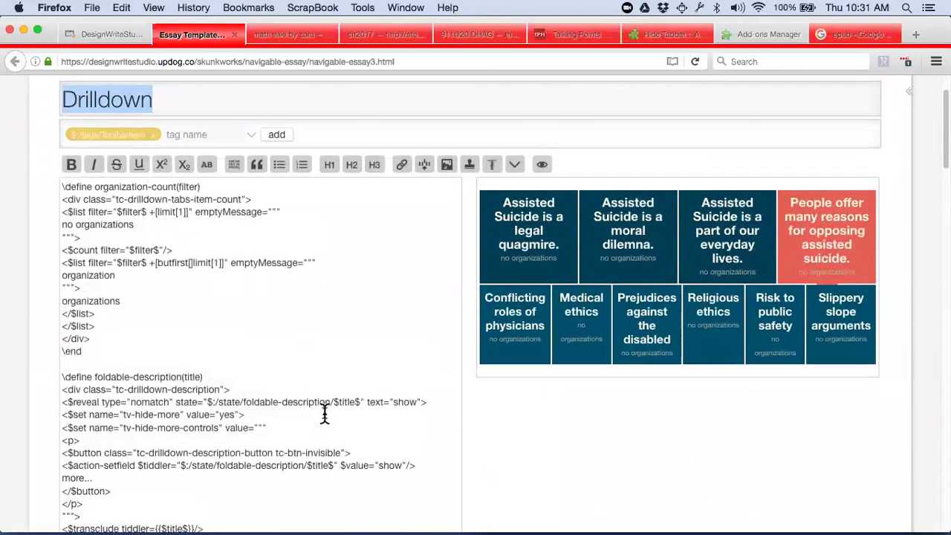
pyautogui.scroll(-5, 324, 413)
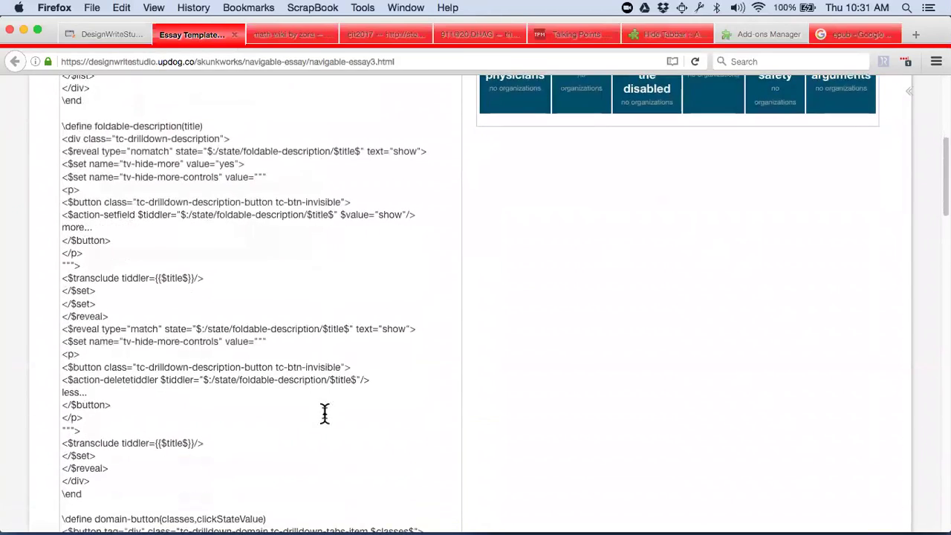
pyautogui.scroll(7, 325, 413)
pyautogui.scroll(-3, 324, 413)
pyautogui.scroll(3, 325, 413)
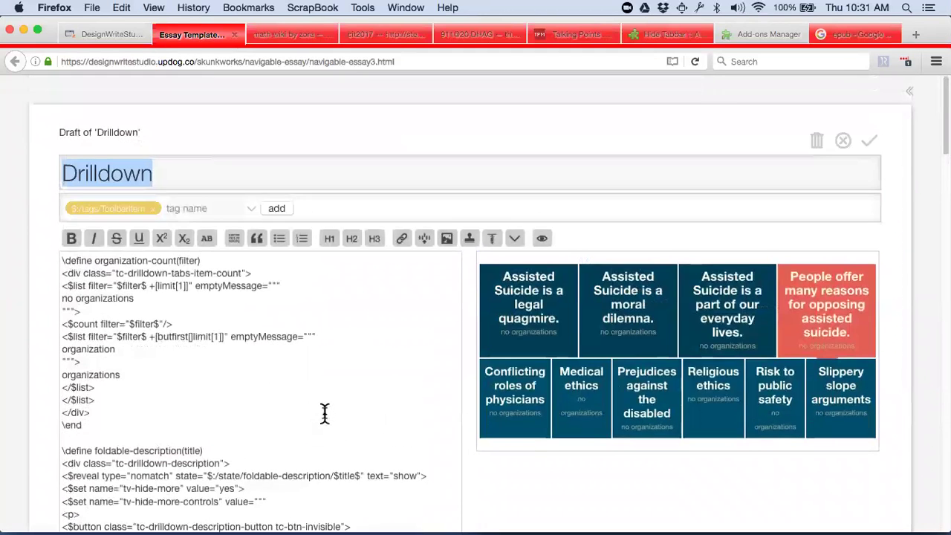
# Step: Discard the Drilldown draft, then drill through Religious ethics and Prejudices to expand the moral dilemma topic
pyautogui.click(843, 142)
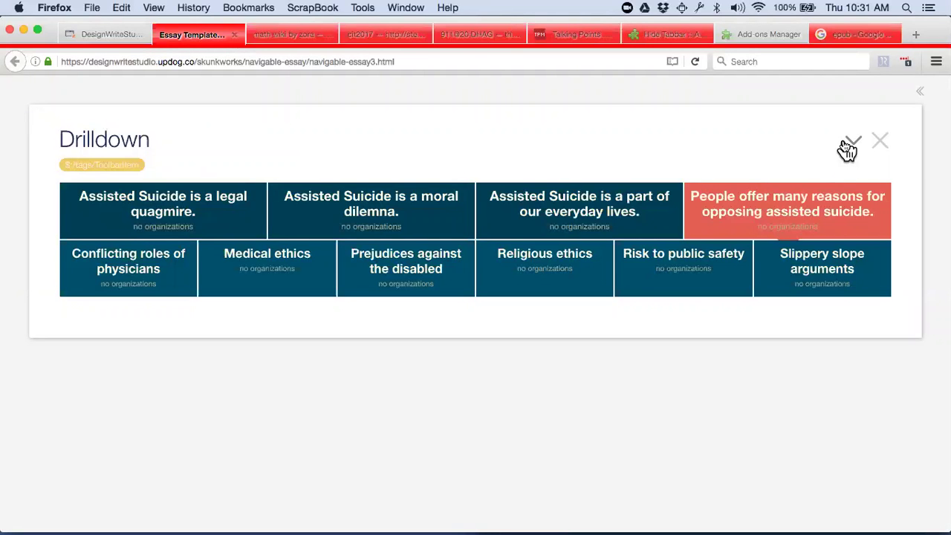
pyautogui.click(543, 283)
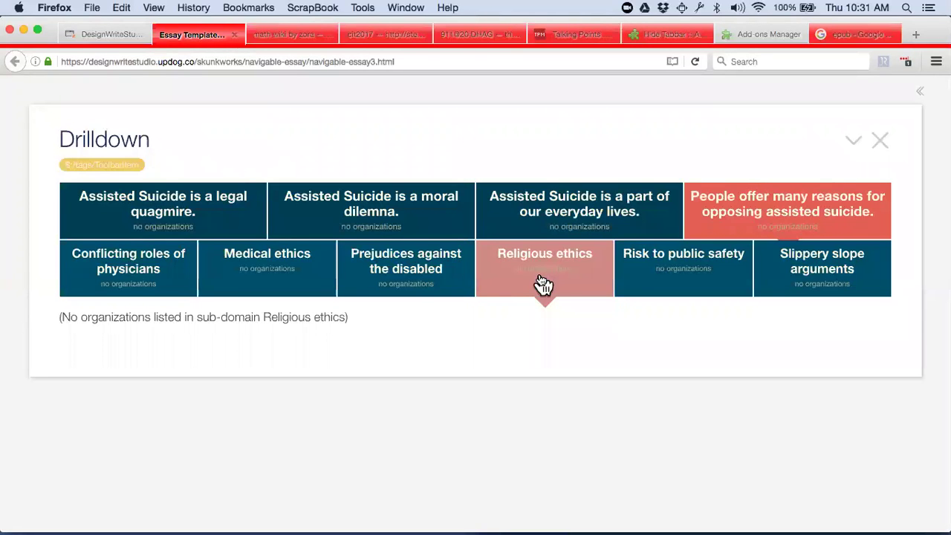
pyautogui.click(409, 283)
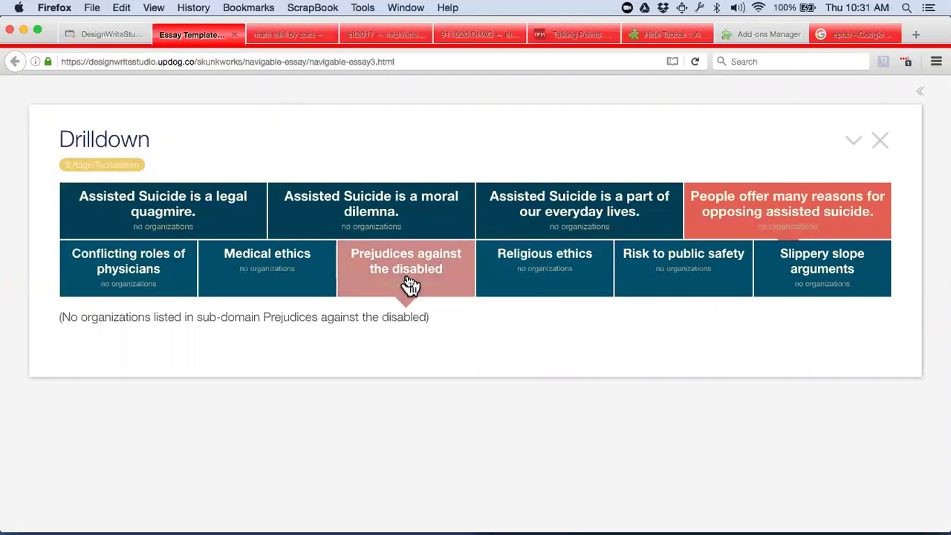
pyautogui.click(416, 221)
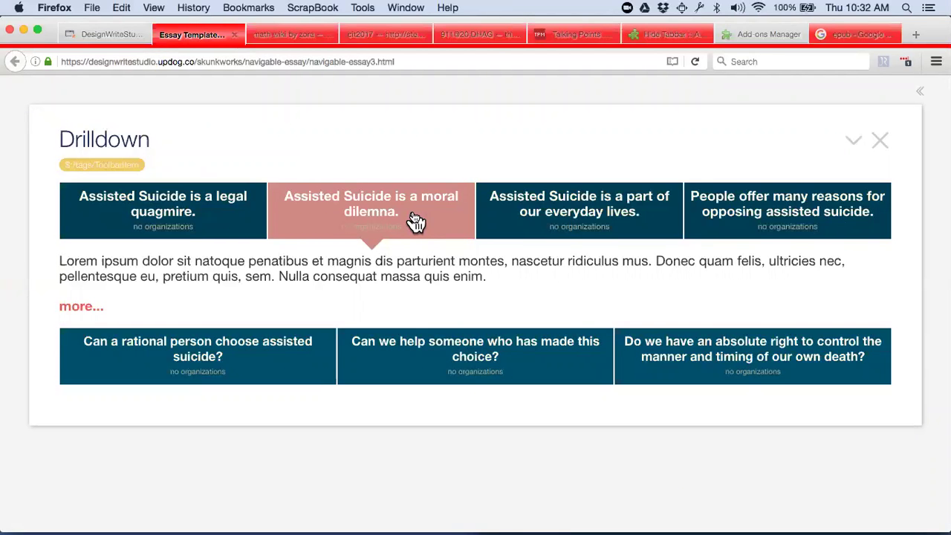
# Step: Switch back to the DesignWriteStudio wiki and show the Paul Bley Archive initiative
pyautogui.click(90, 35)
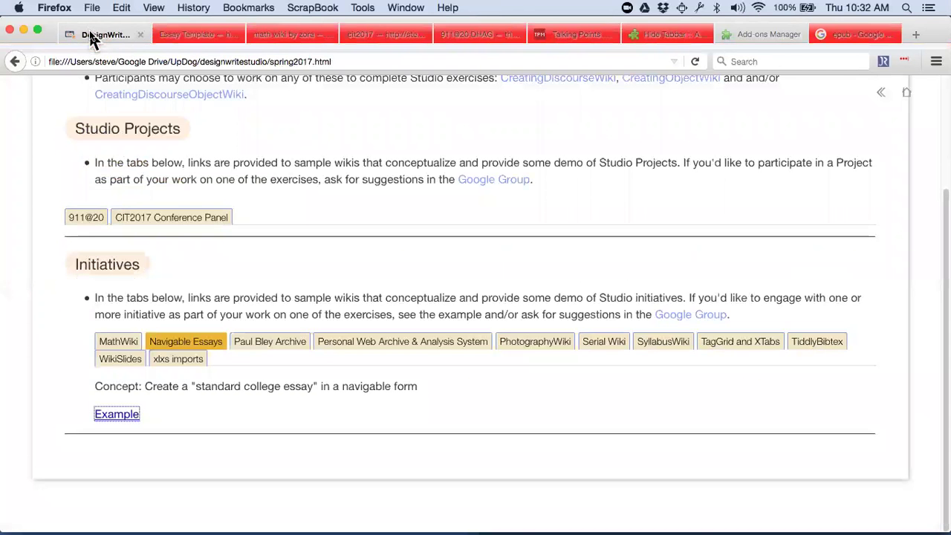
pyautogui.click(266, 347)
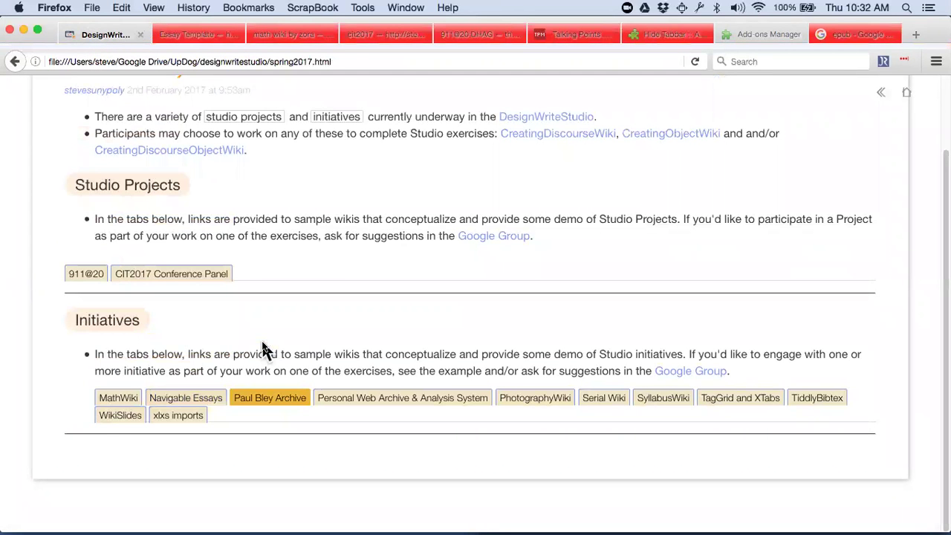
pyautogui.scroll(1, 367, 152)
pyautogui.scroll(-1, 368, 158)
# Step: In a new tab, bring up the Open File dialog and browse the UpDog and skunkworks folders
pyautogui.press('super+t')
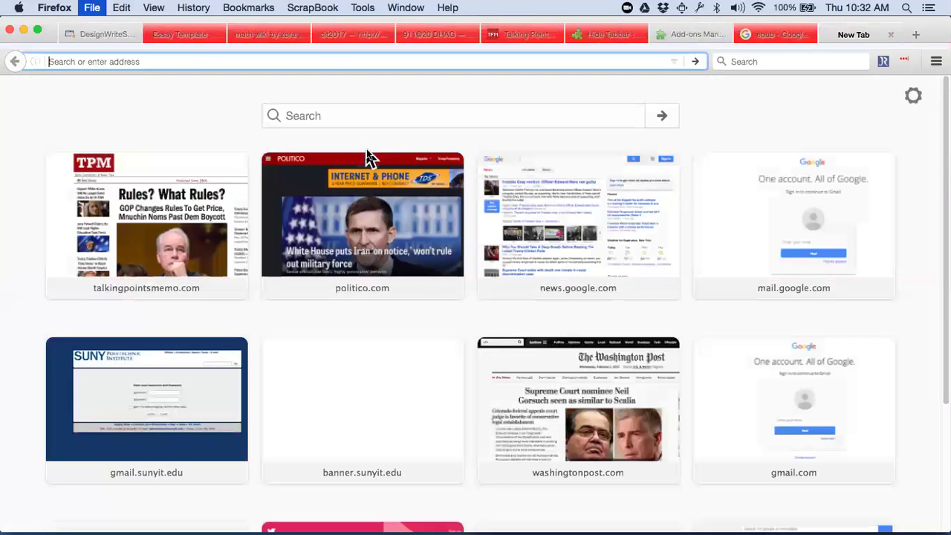
pyautogui.press('super+o')
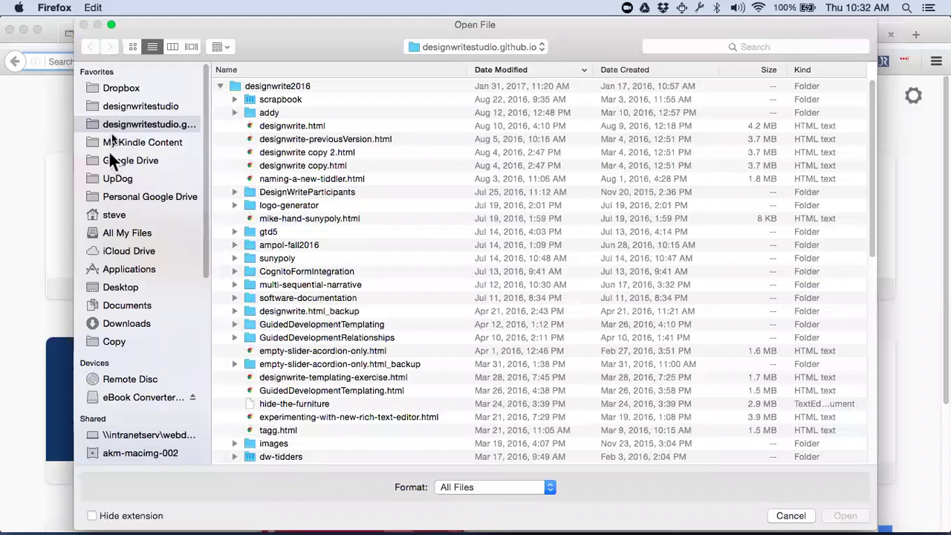
pyautogui.click(111, 182)
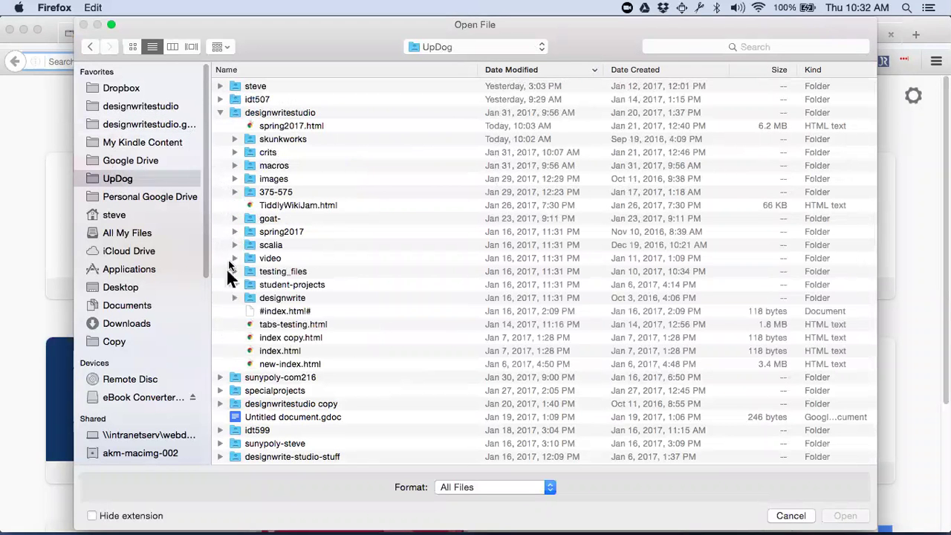
pyautogui.click(235, 140)
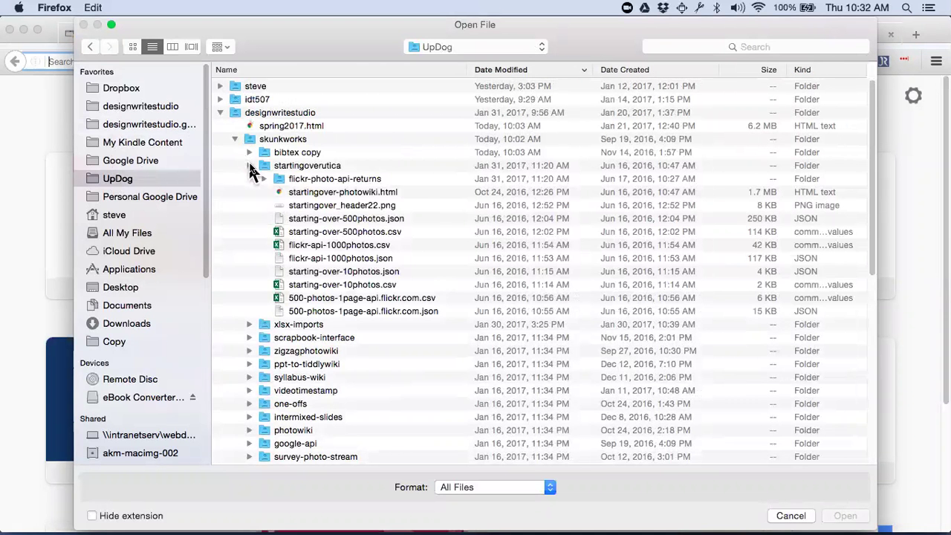
pyautogui.click(249, 166)
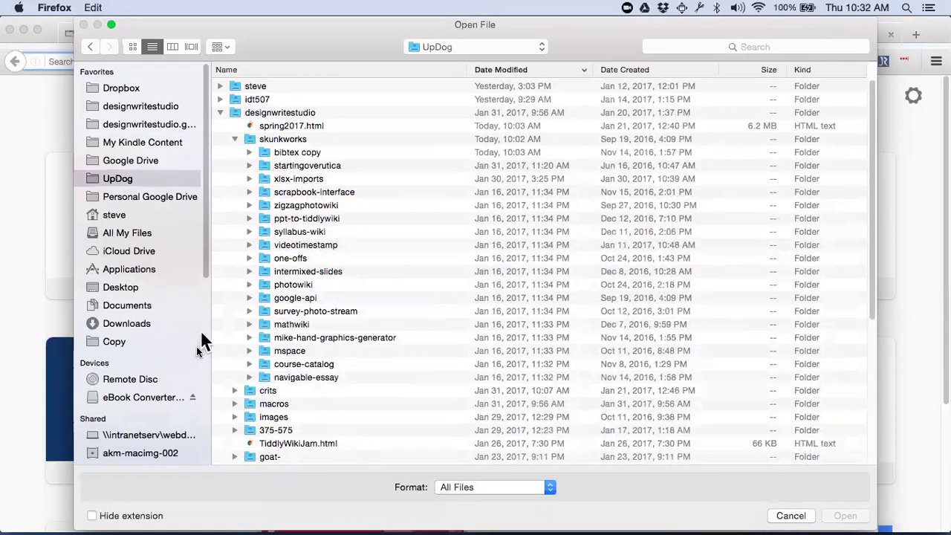
pyautogui.scroll(-1, 201, 335)
pyautogui.scroll(-5, 303, 338)
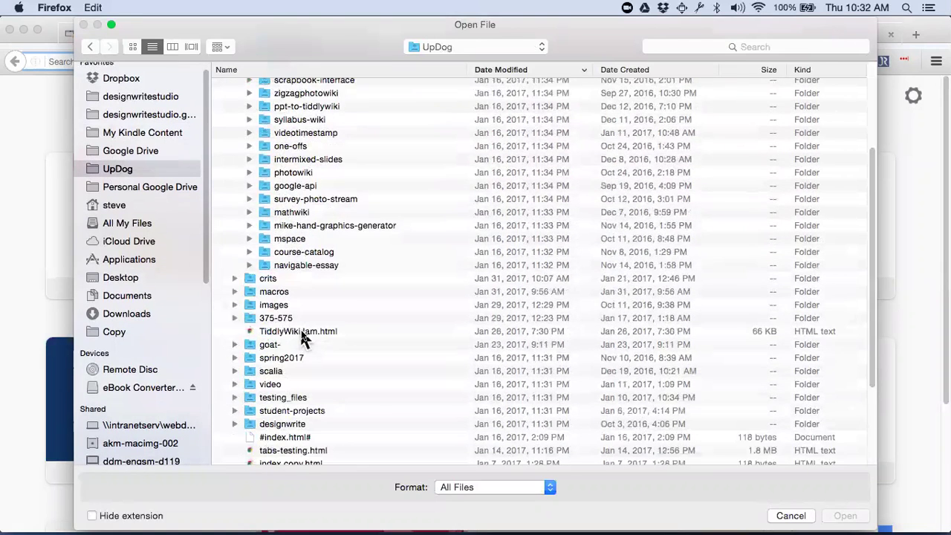
pyautogui.scroll(-2, 303, 338)
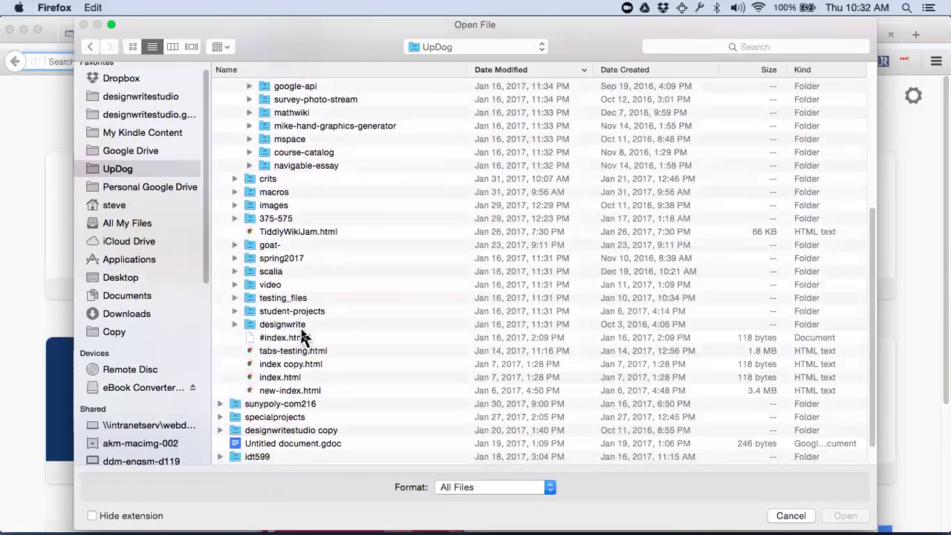
# Step: Search for 'bley', enter the paul-bley-wikified folder and open demo1.html
pyautogui.click(746, 47)
pyautogui.write('bley')
pyautogui.press('Return')
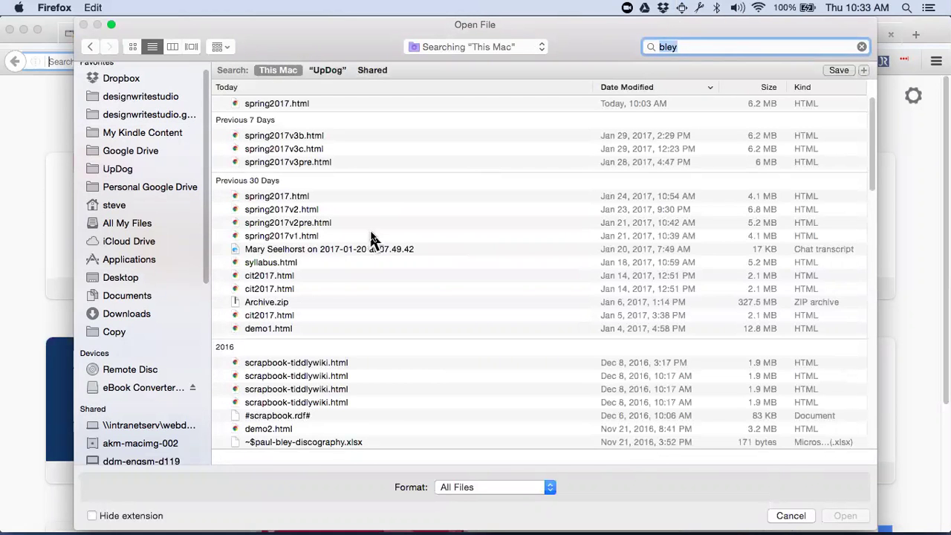
pyautogui.scroll(-2, 408, 304)
pyautogui.scroll(-5, 408, 304)
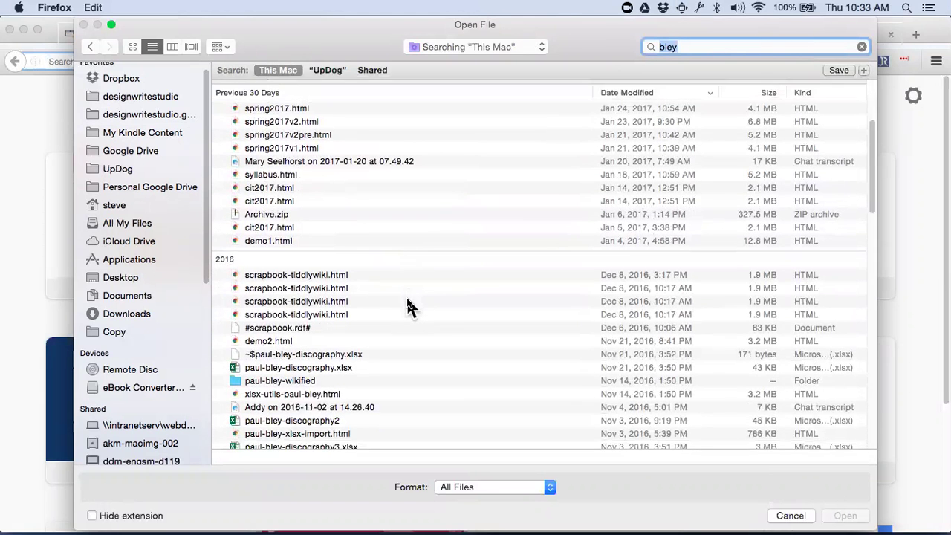
pyautogui.click(289, 325)
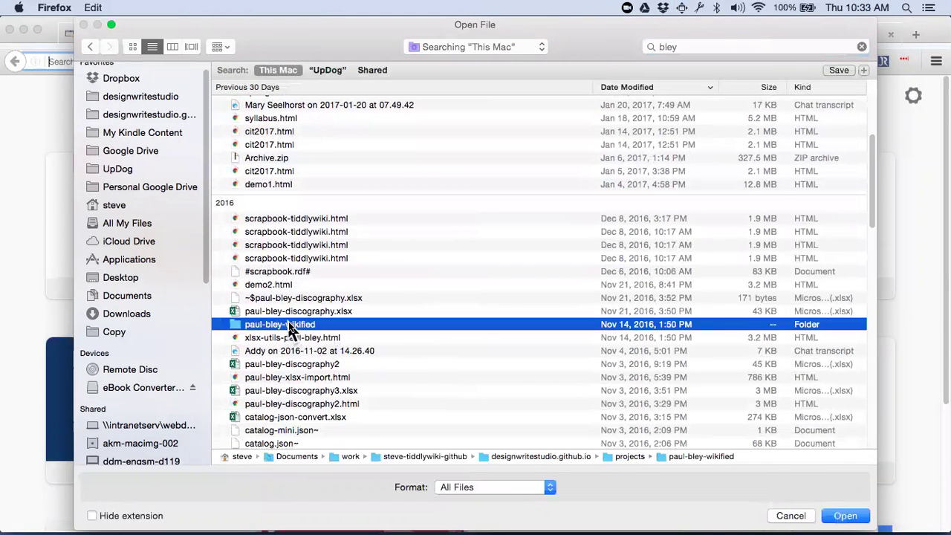
pyautogui.doubleClick(288, 326)
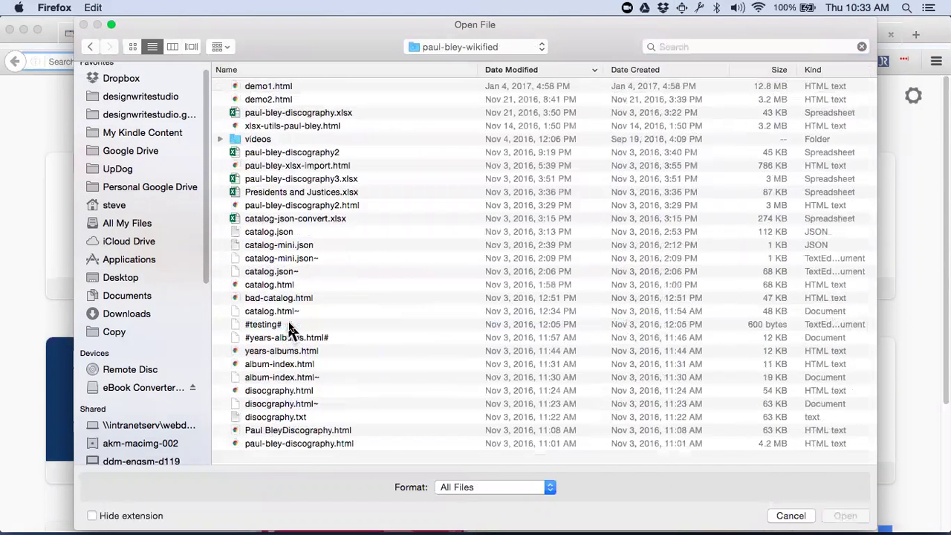
pyautogui.doubleClick(270, 88)
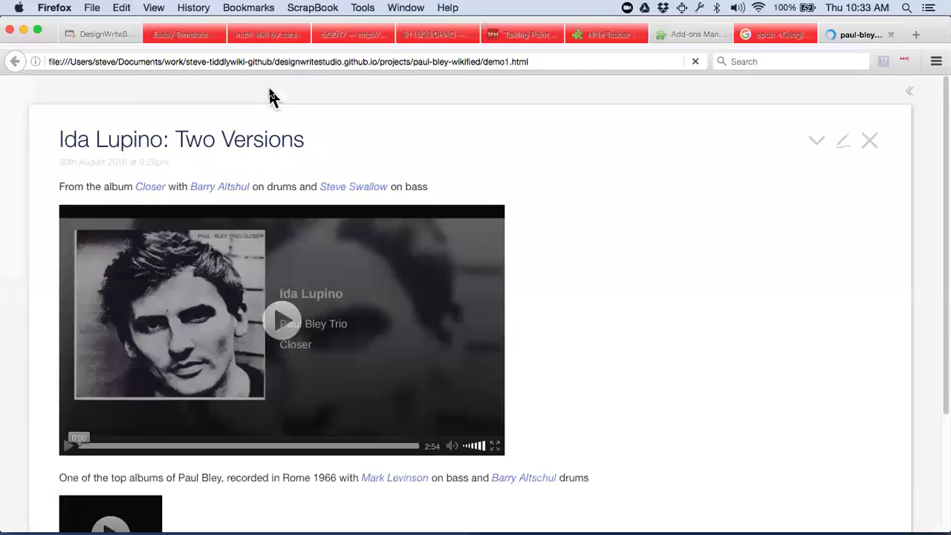
# Step: Open demo2.html from the paul-bley-wikified folder instead
pyautogui.press('super+o')
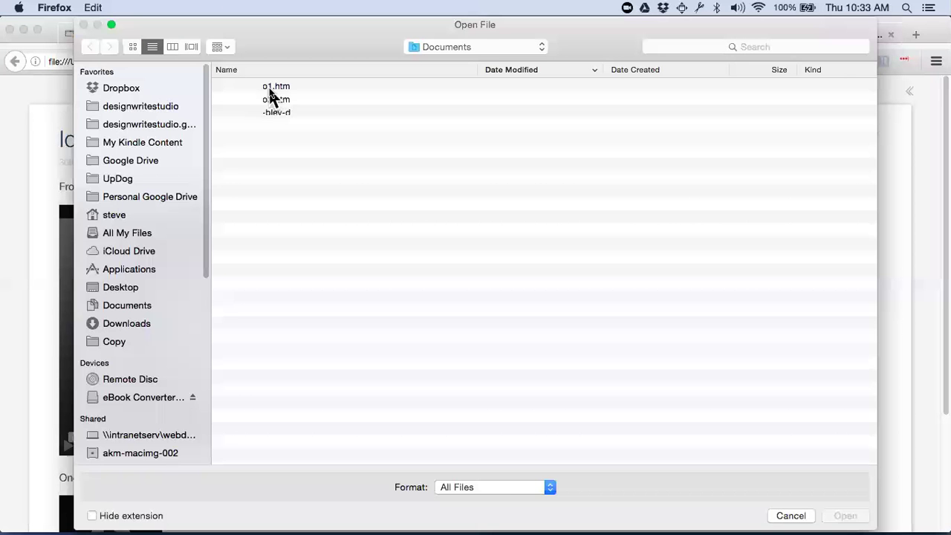
pyautogui.click(273, 101)
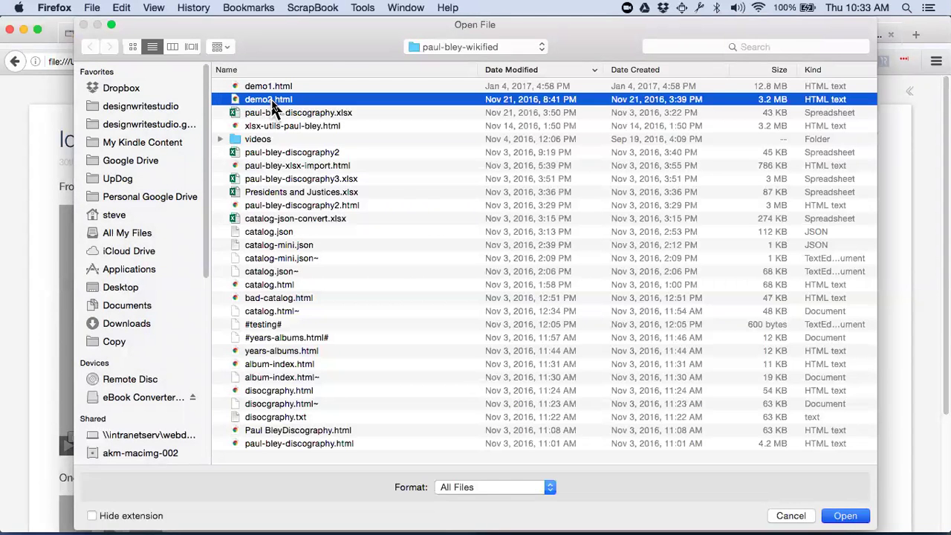
pyautogui.doubleClick(272, 104)
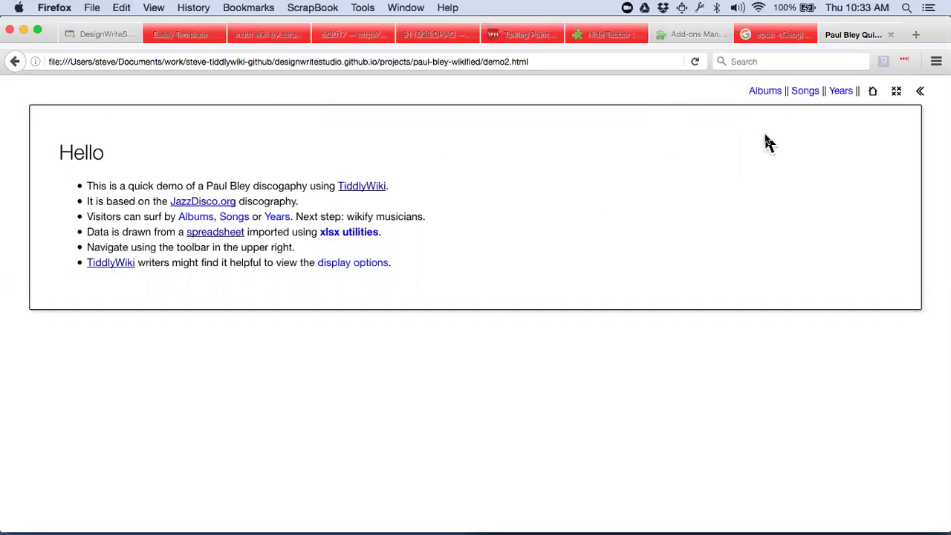
# Step: Browse the Albums, Songs and Years lists and view the 1961 albums
pyautogui.click(765, 94)
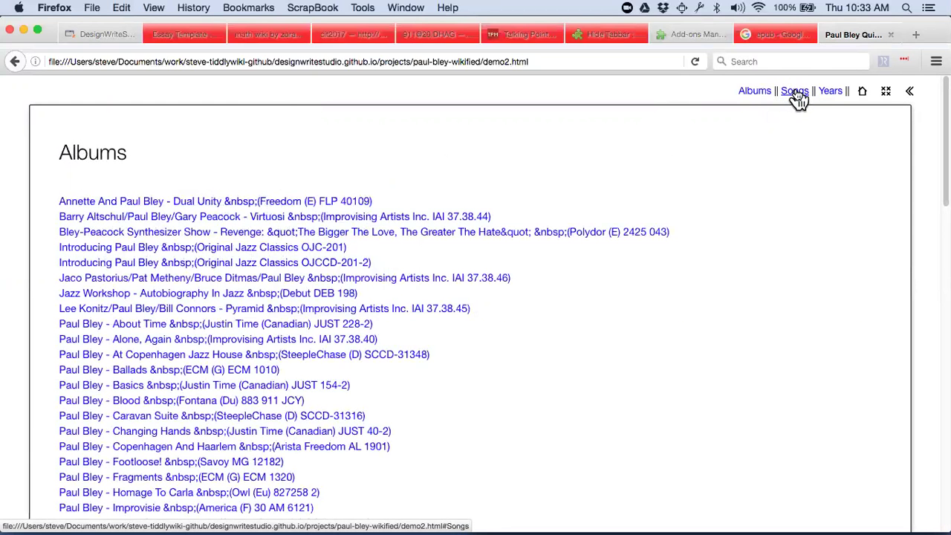
pyautogui.click(796, 95)
pyautogui.click(826, 93)
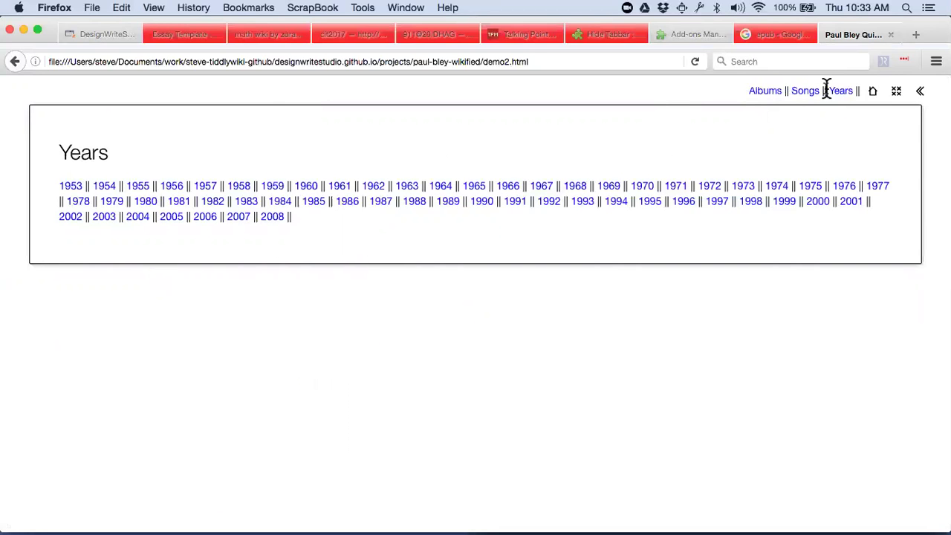
pyautogui.click(339, 187)
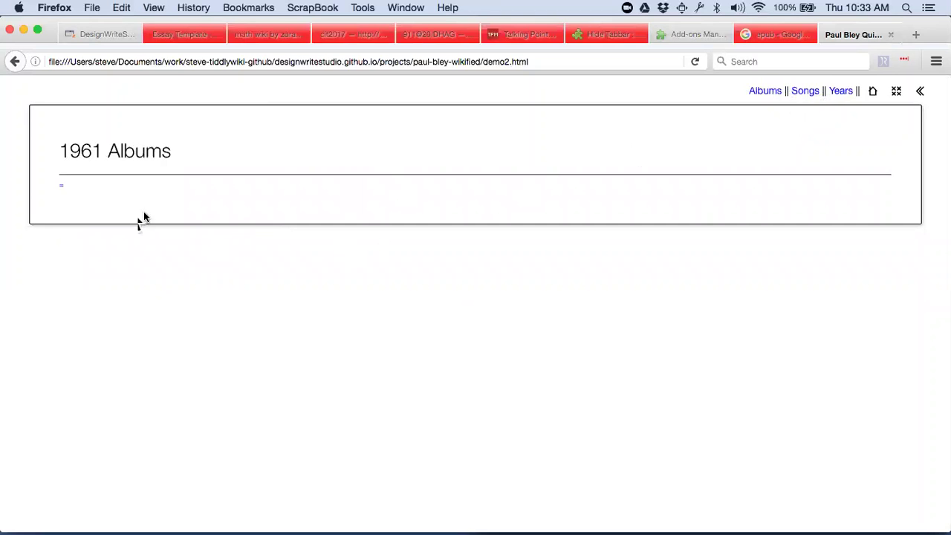
# Step: View the 1957 albums page, then open Albert's Love Theme from the Songs list
pyautogui.click(840, 93)
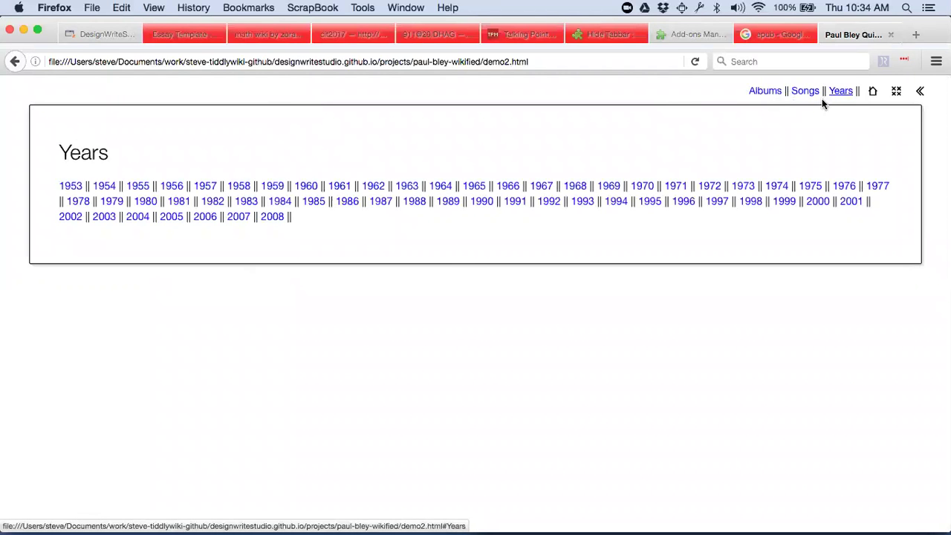
pyautogui.click(212, 188)
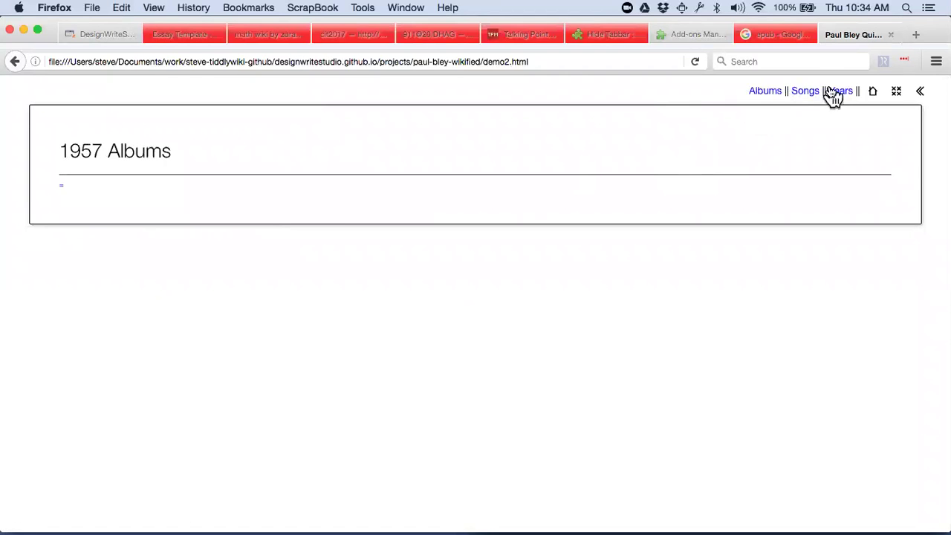
pyautogui.click(803, 95)
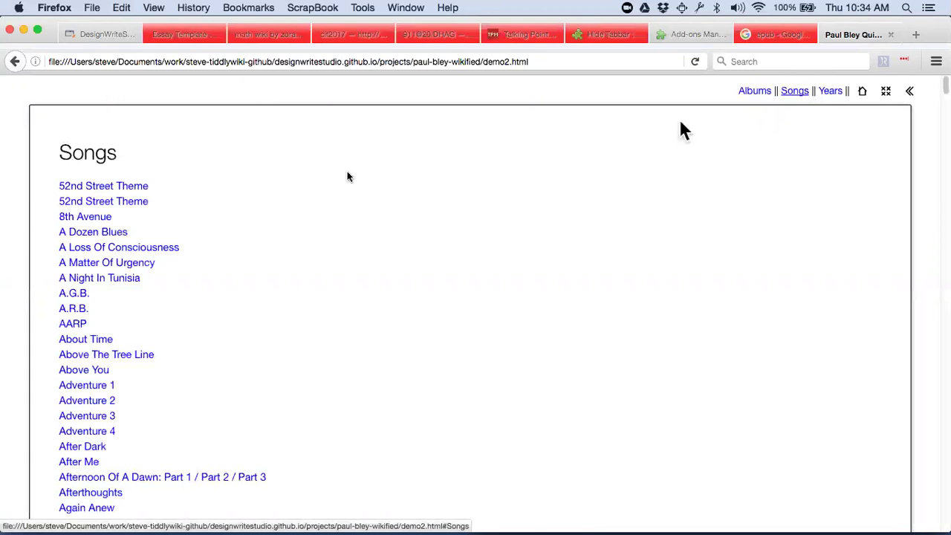
pyautogui.scroll(-3, 278, 334)
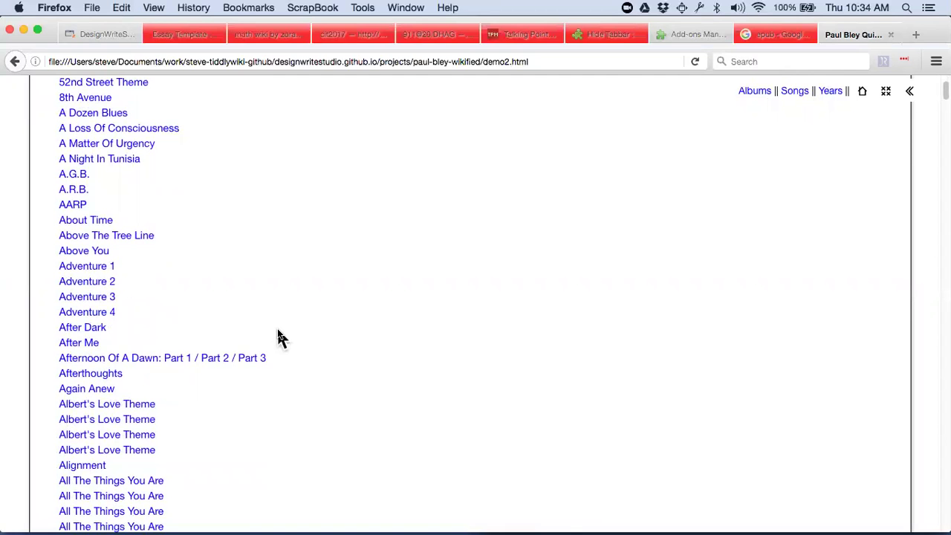
pyautogui.scroll(-3, 279, 335)
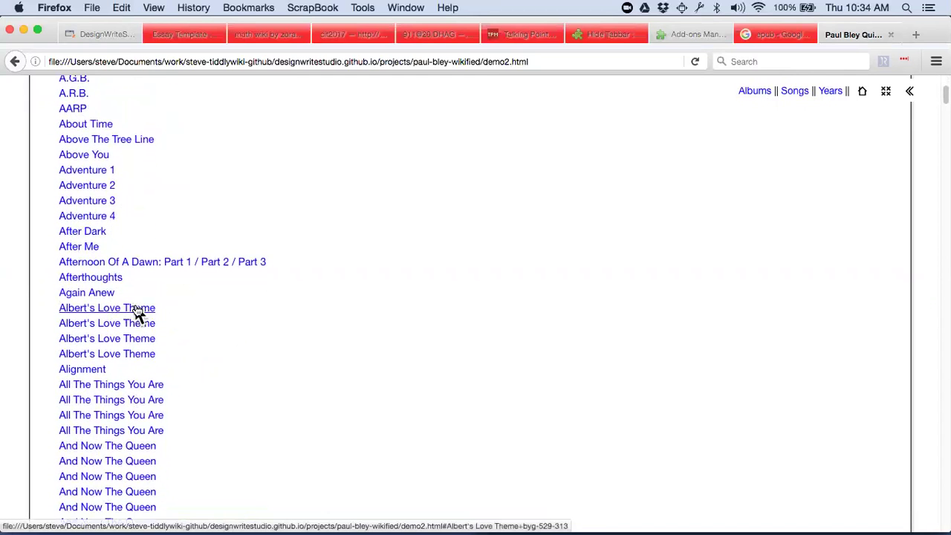
pyautogui.click(137, 310)
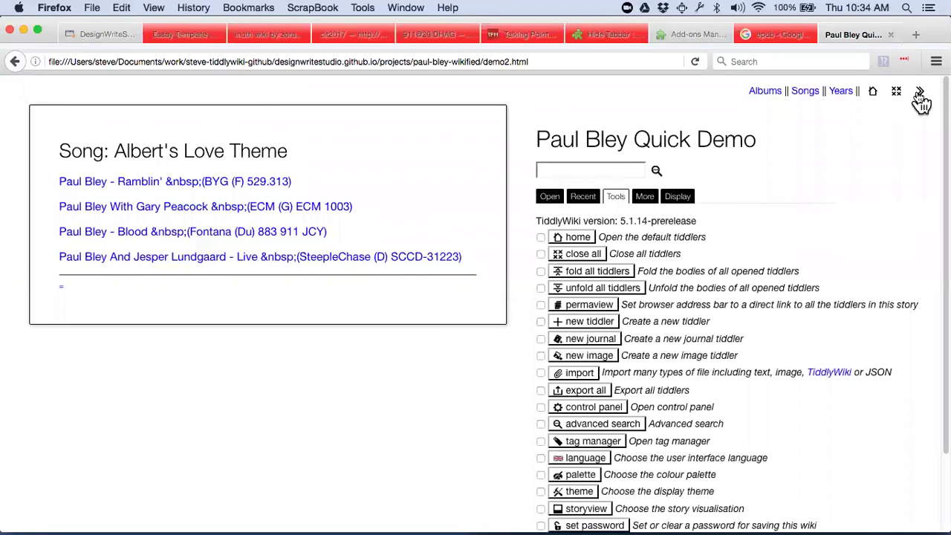
# Step: Set tiddler titles, subtitles and tags to Show in the Display settings
pyautogui.click(677, 197)
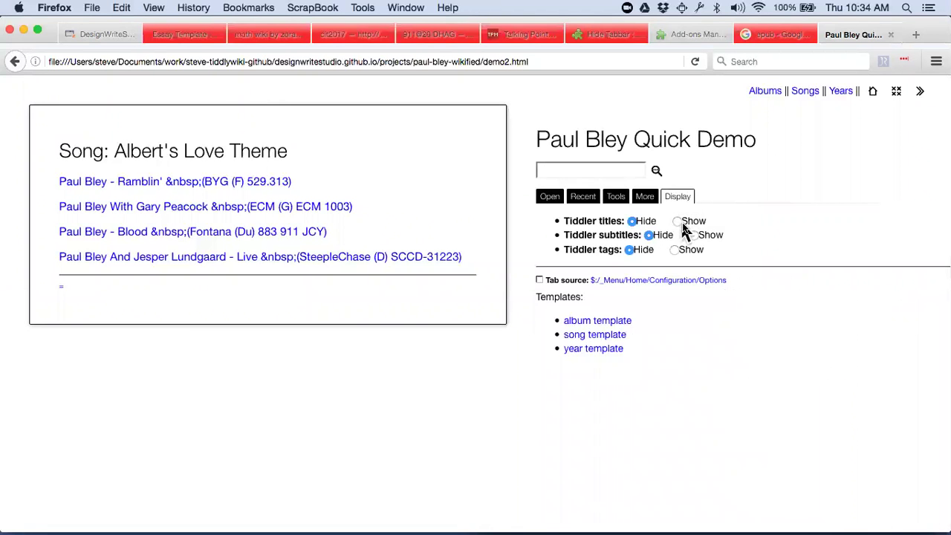
pyautogui.click(678, 221)
pyautogui.click(692, 236)
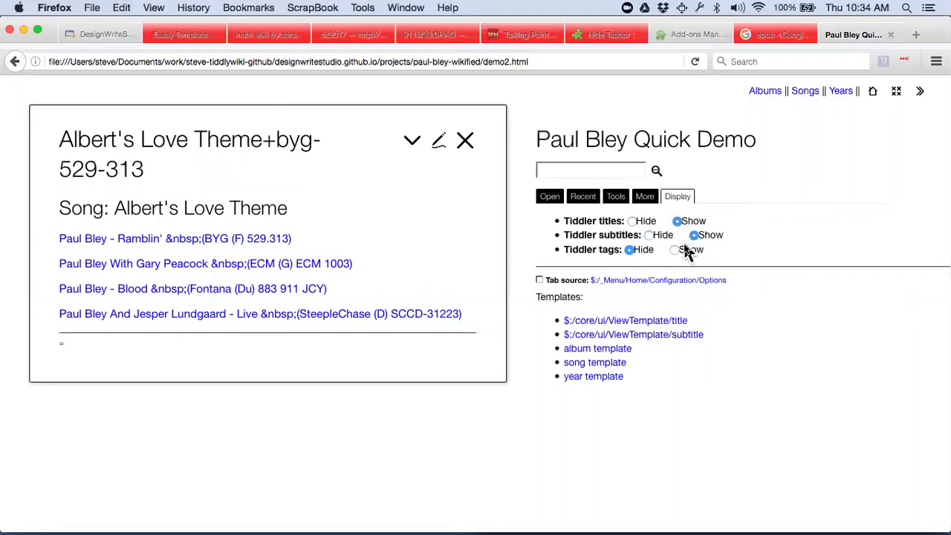
pyautogui.click(674, 249)
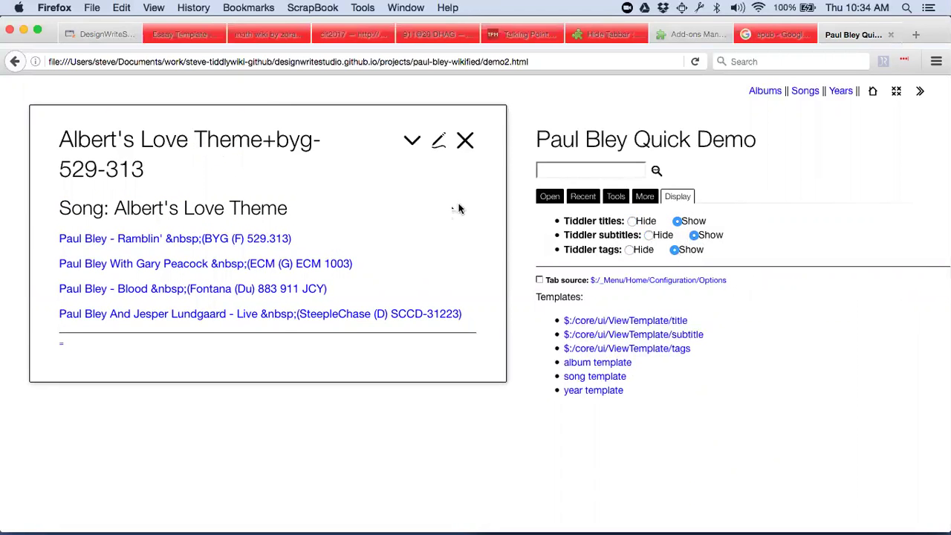
# Step: Re-save the Albert's Love Theme tiddler and open its song template
pyautogui.click(440, 145)
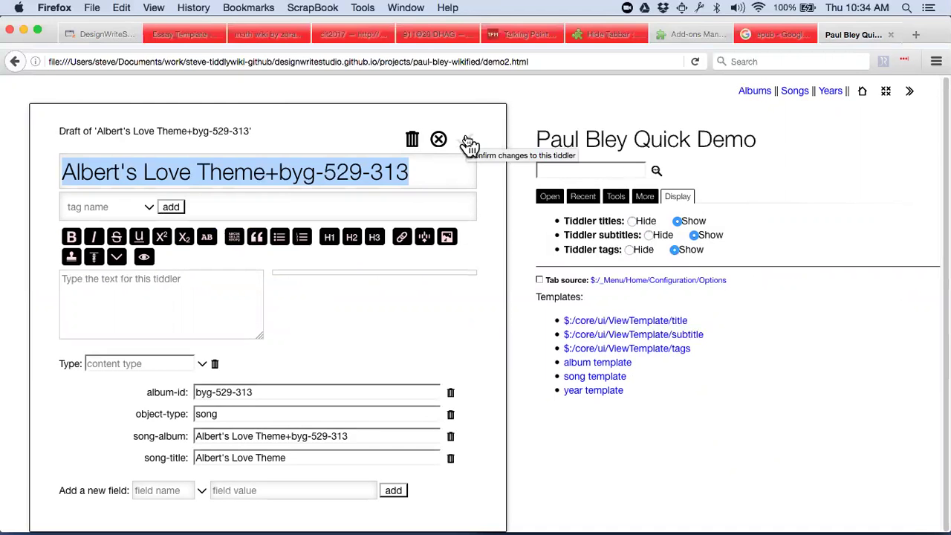
pyautogui.click(467, 142)
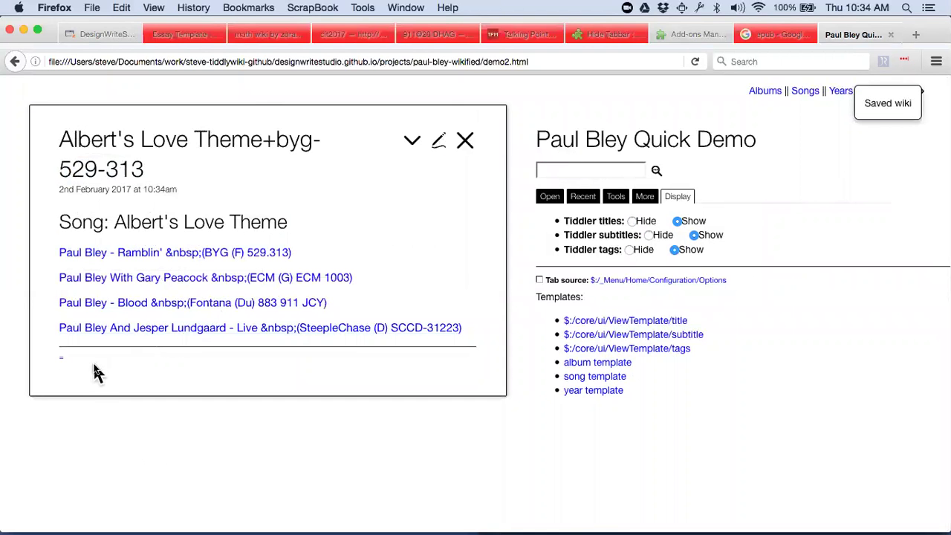
pyautogui.click(63, 363)
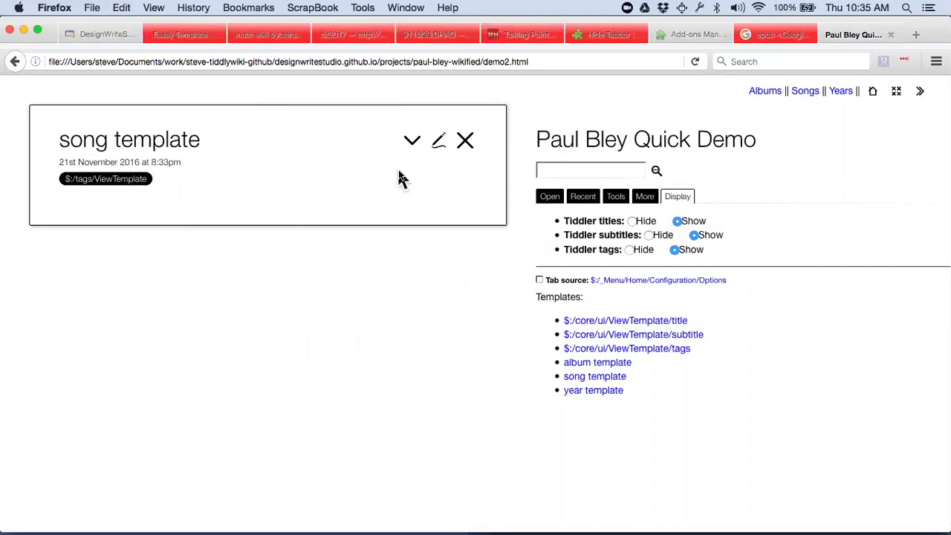
# Step: Edit and confirm the song template unchanged, then close it
pyautogui.click(441, 145)
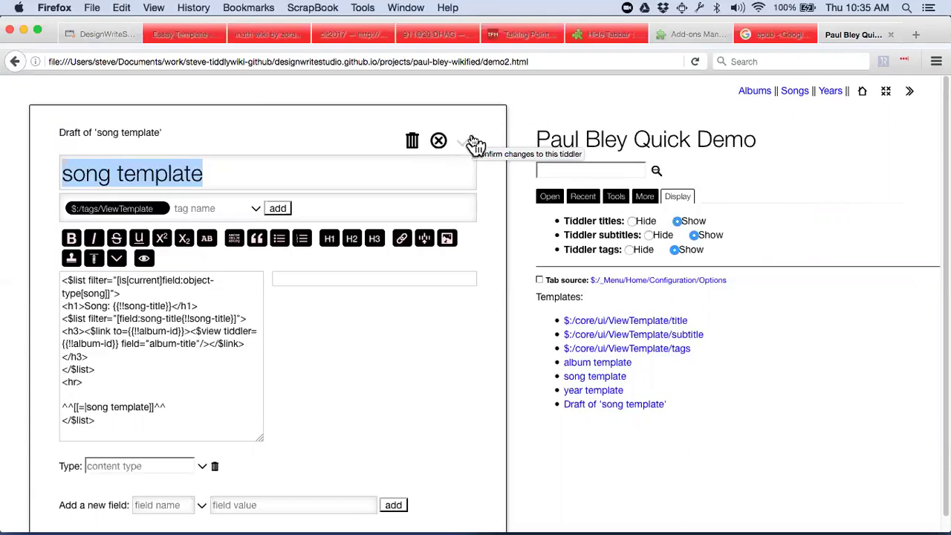
pyautogui.click(474, 143)
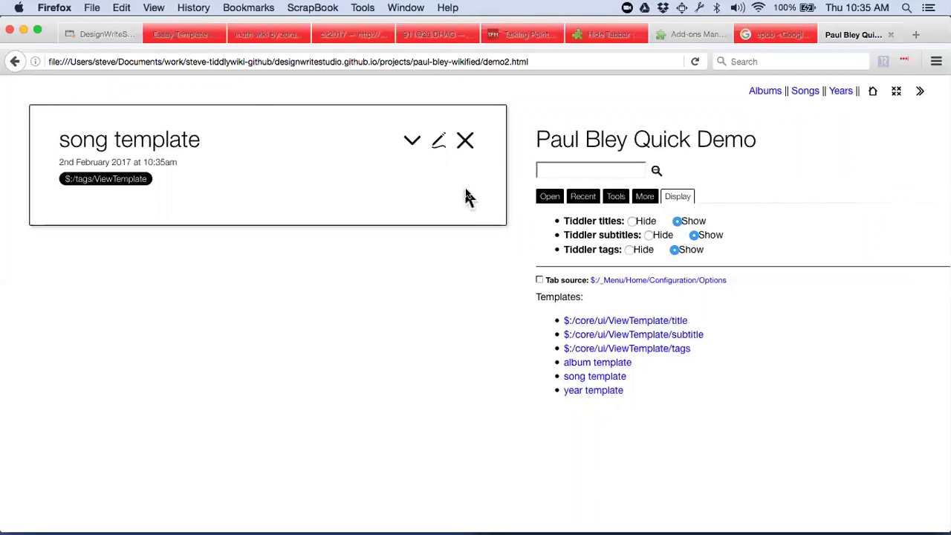
pyautogui.click(465, 143)
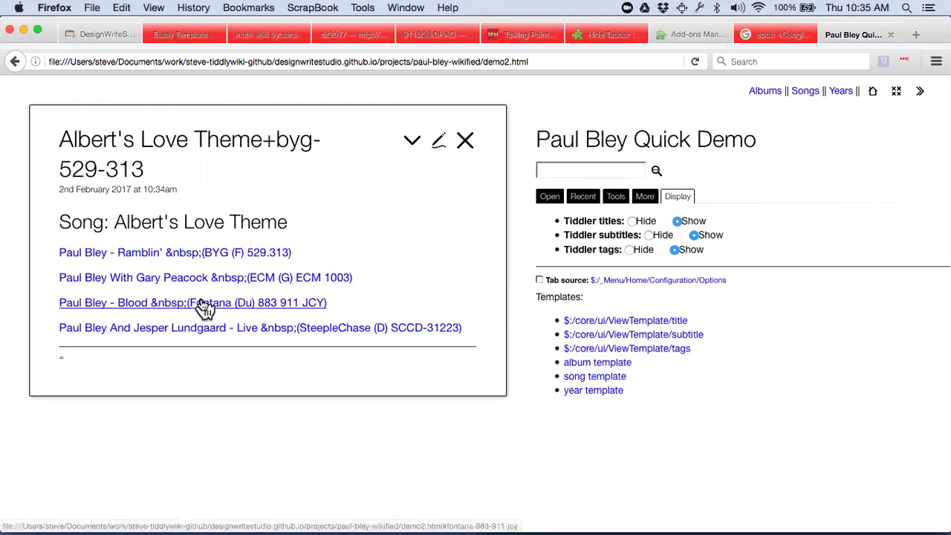
# Step: Open the ECM 1003 album page and select its address from designwritestudio to the end
pyautogui.click(206, 280)
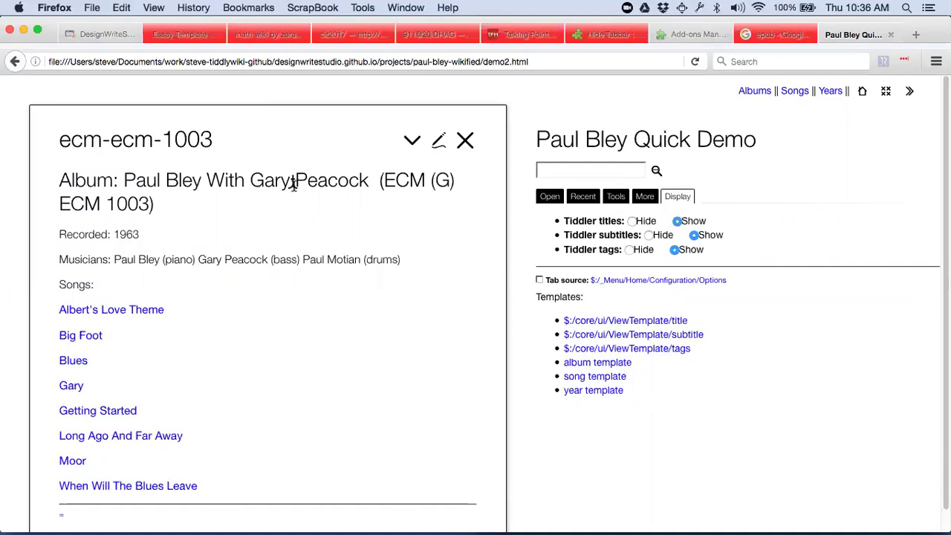
pyautogui.click(275, 62)
pyautogui.click(276, 62)
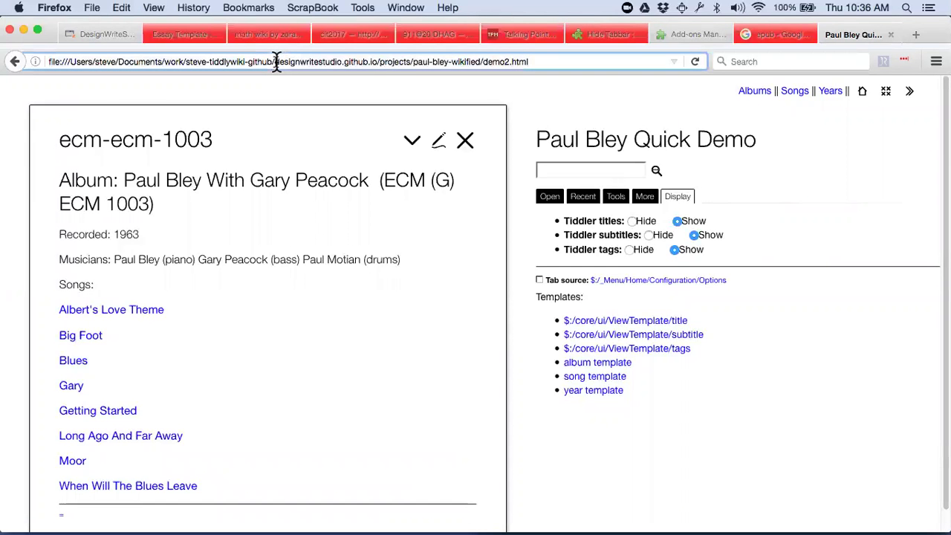
pyautogui.hotkey('shift', 'End')
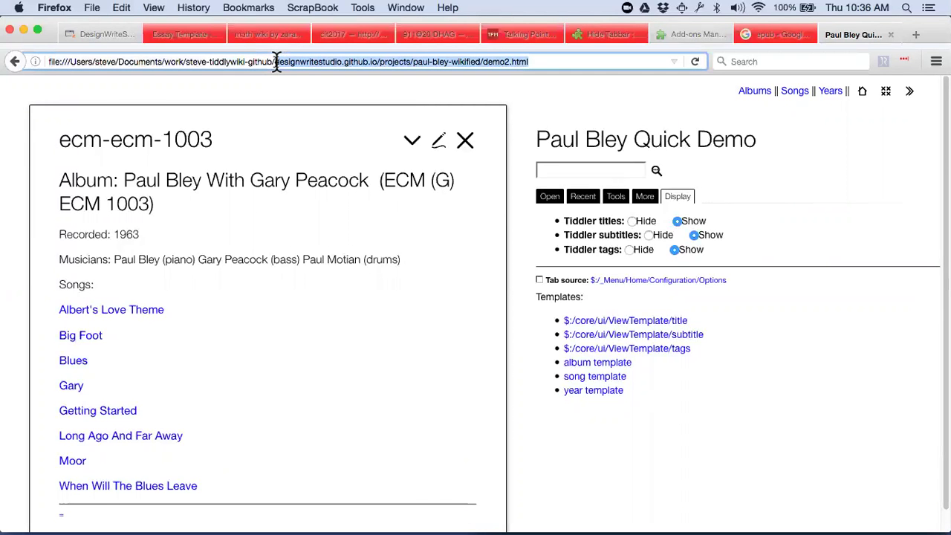
# Step: In the DesignWriteStudio wiki, open the sidebar and select the old search text
pyautogui.click(85, 34)
pyautogui.scroll(2, 462, 297)
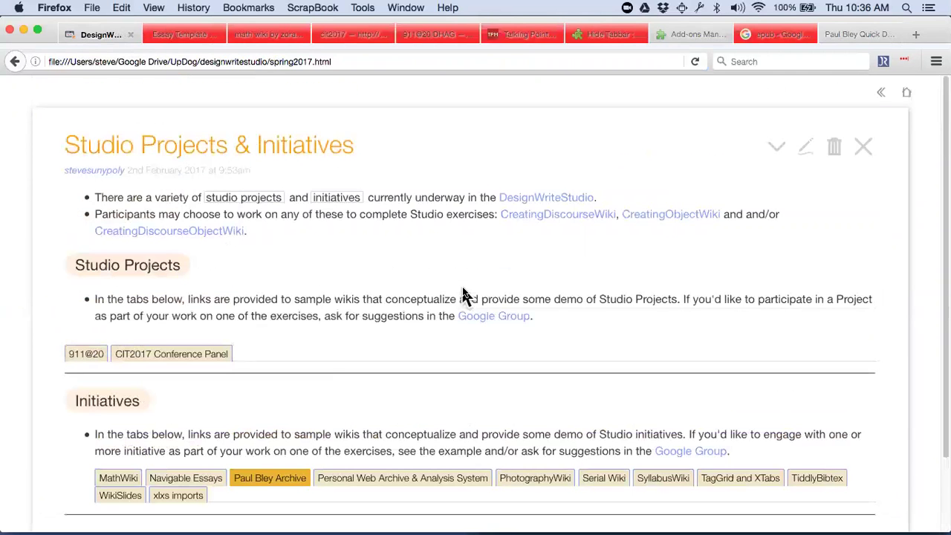
pyautogui.click(882, 99)
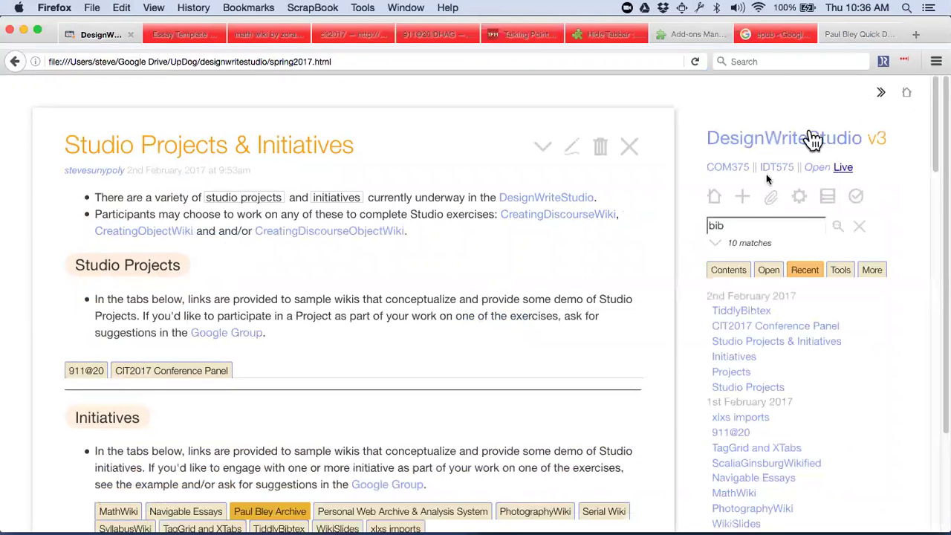
pyautogui.doubleClick(738, 226)
# Step: Search 'bley', edit the Paul Bley Archive tiddler and add [[Example|...]] with the pasted demo address
pyautogui.write('bley')
pyautogui.click(730, 290)
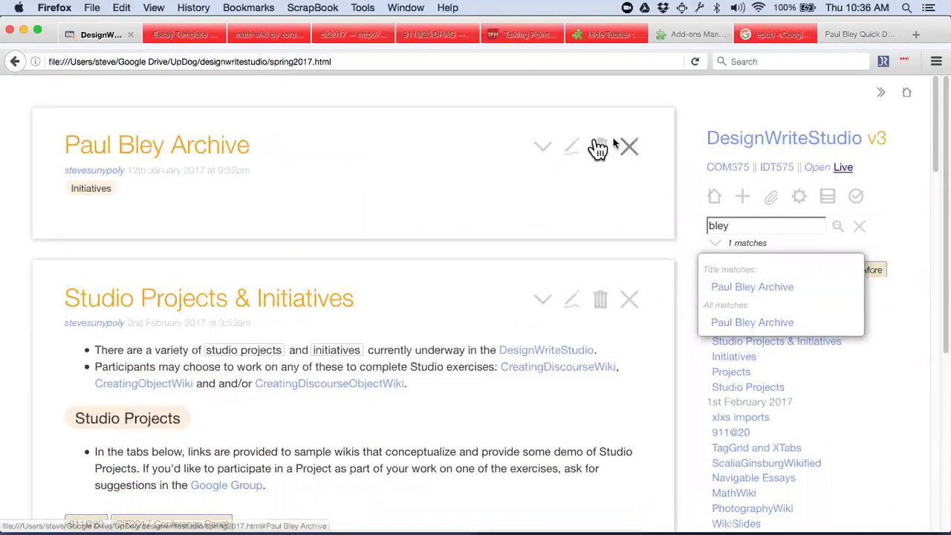
pyautogui.click(571, 149)
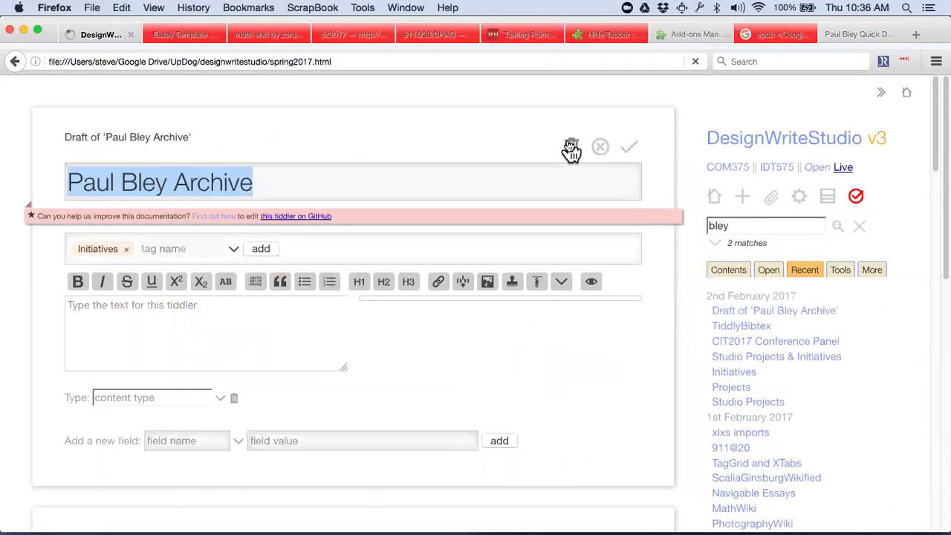
pyautogui.click(193, 308)
pyautogui.write('[[E')
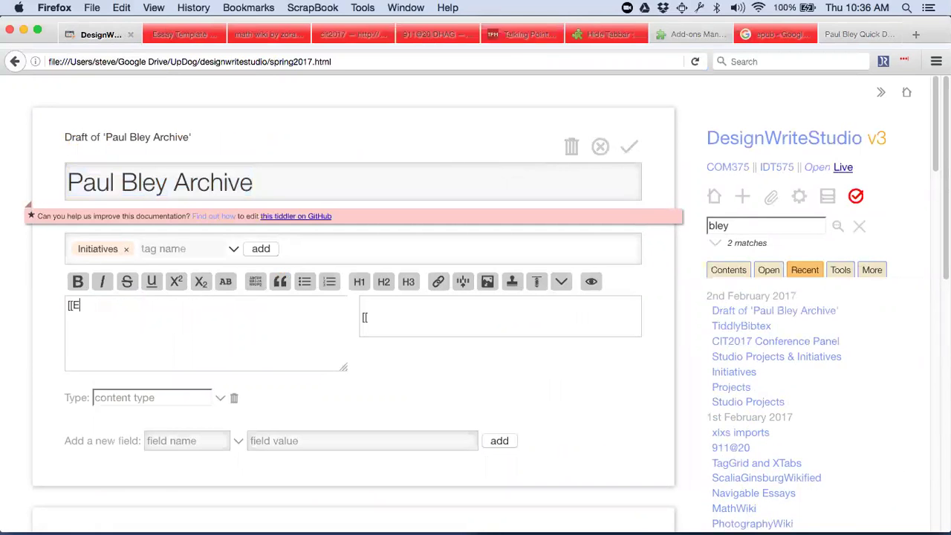
pyautogui.write('xample')
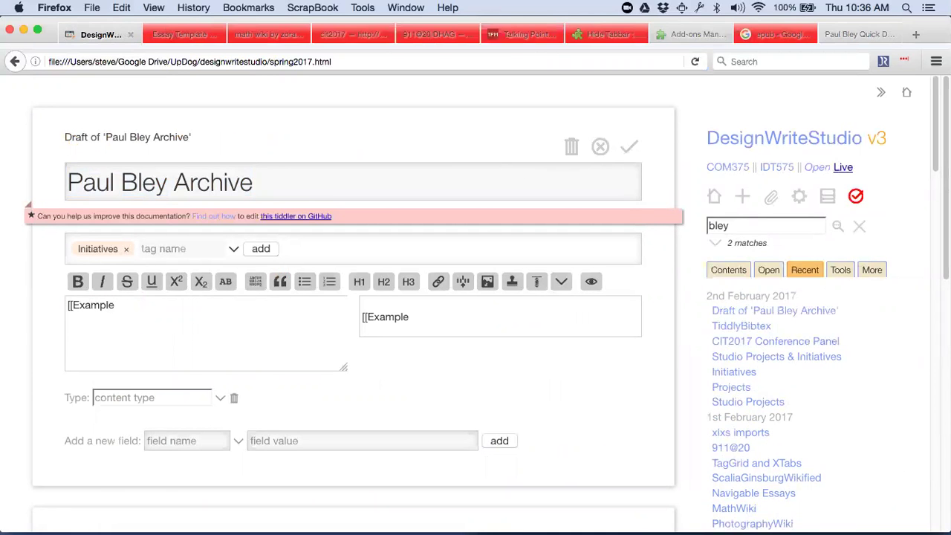
pyautogui.press('super+shift+v')
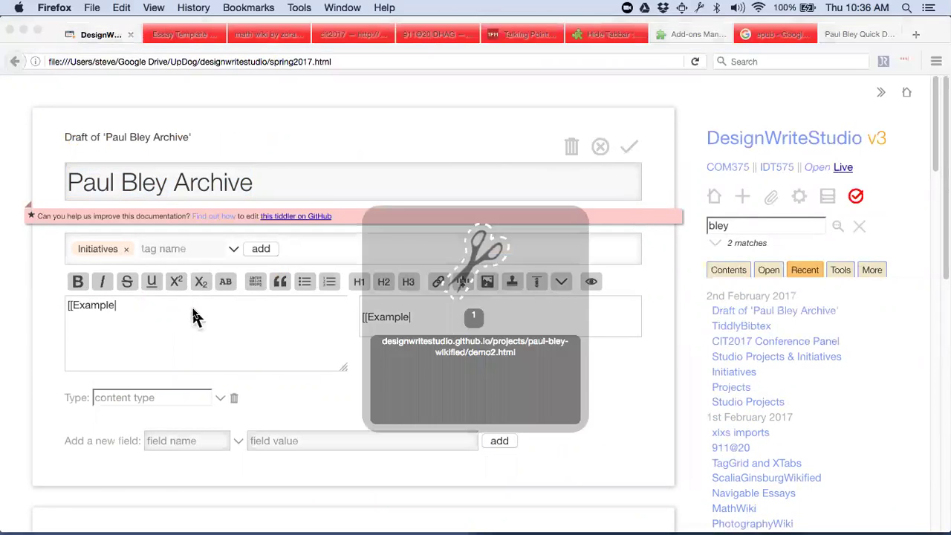
pyautogui.write('|')
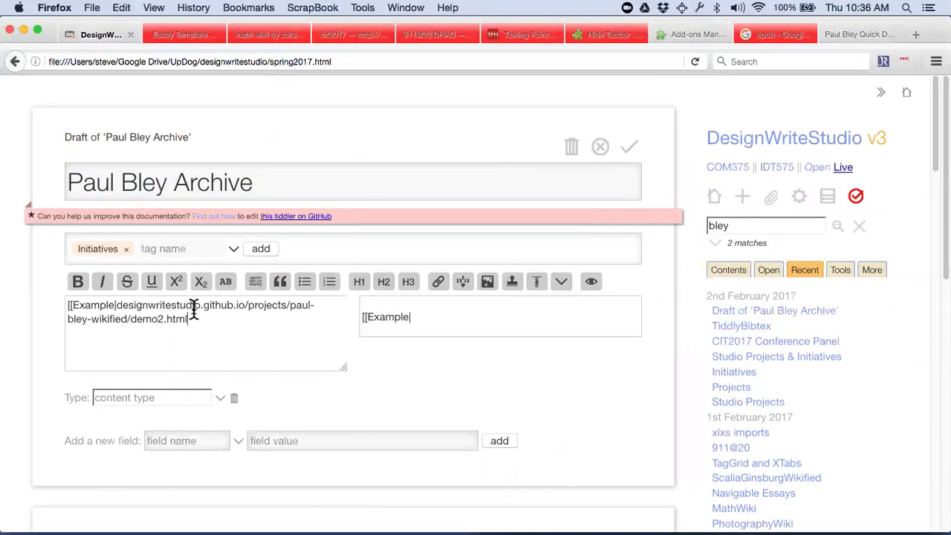
pyautogui.write(']]')
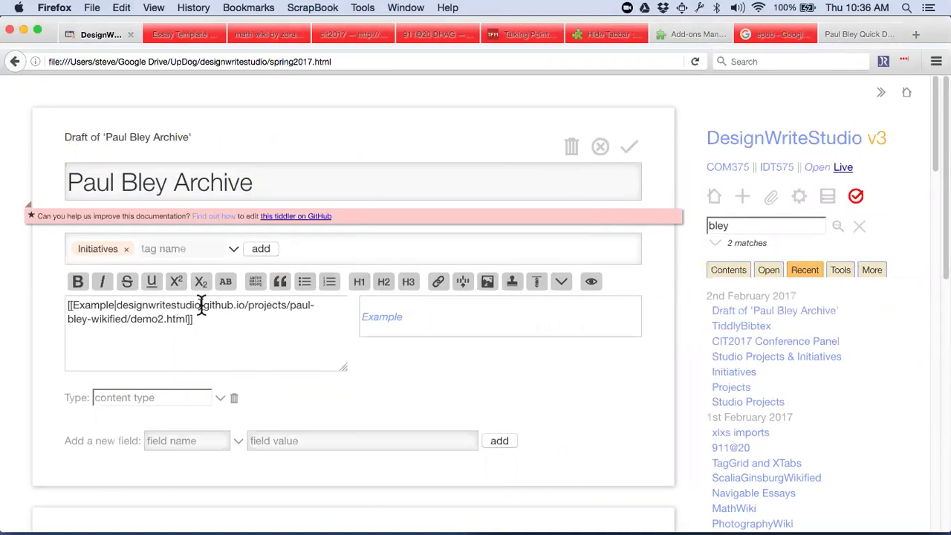
pyautogui.click(199, 305)
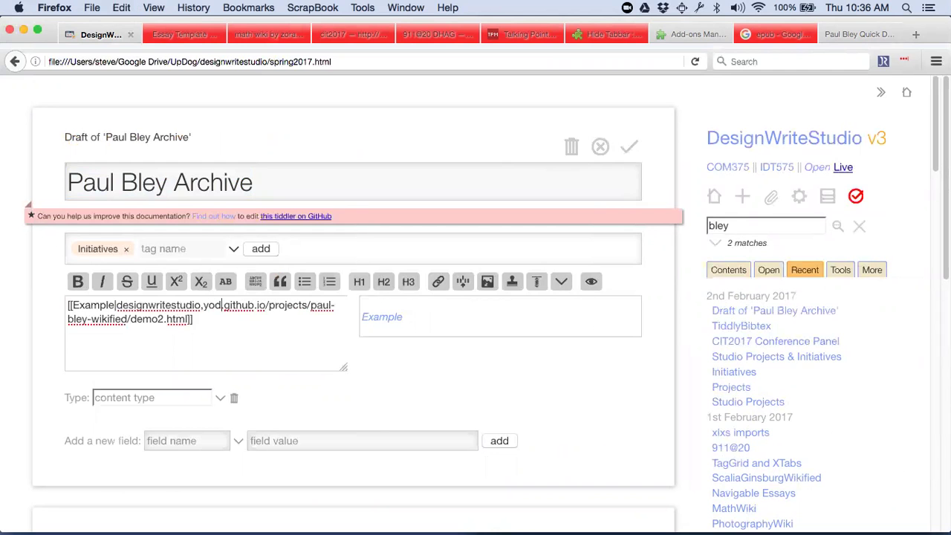
pyautogui.write('.updog')
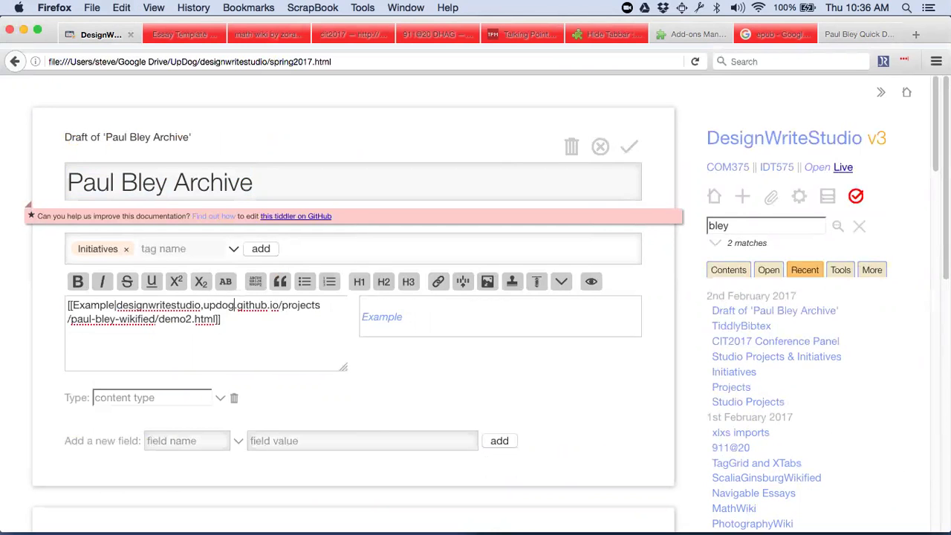
pyautogui.press('BackSpace')
pyautogui.press('BackSpace')
pyautogui.write('.')
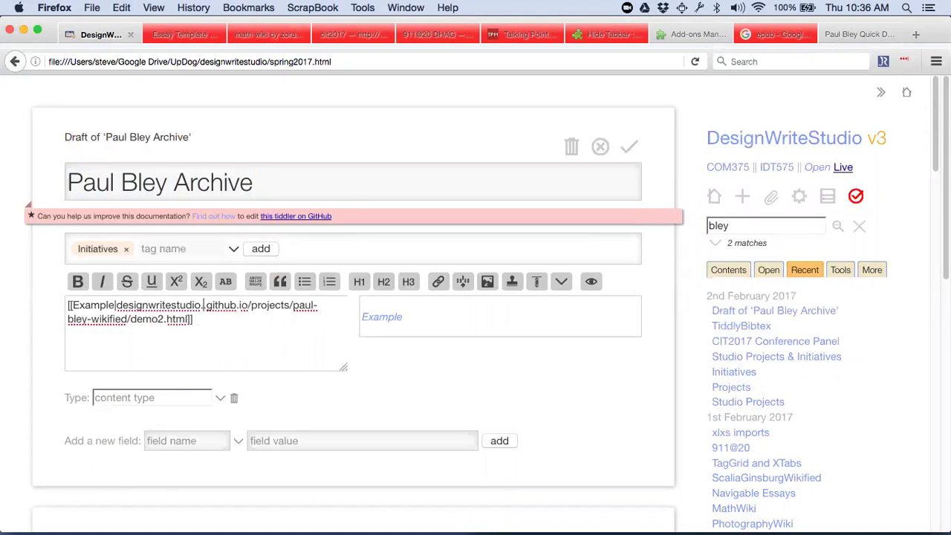
pyautogui.write('updog.co')
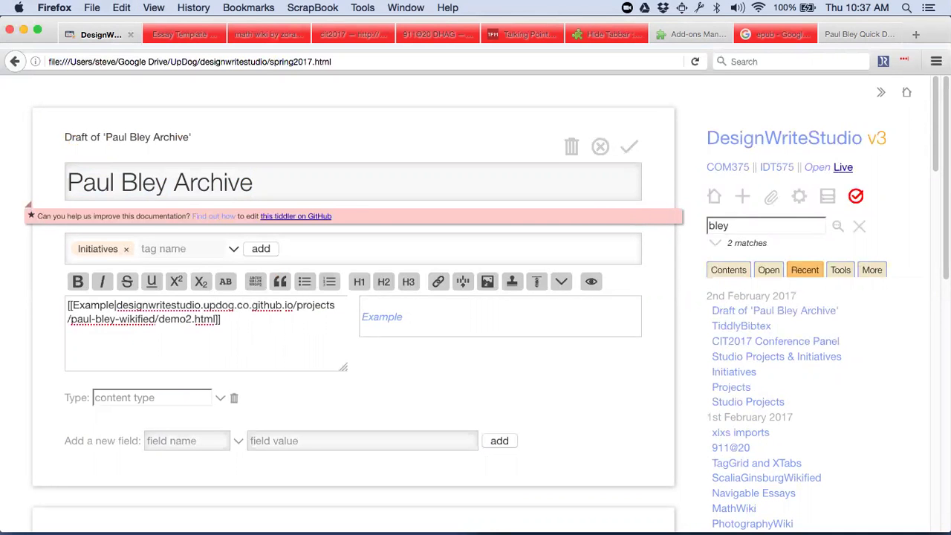
pyautogui.write('/')
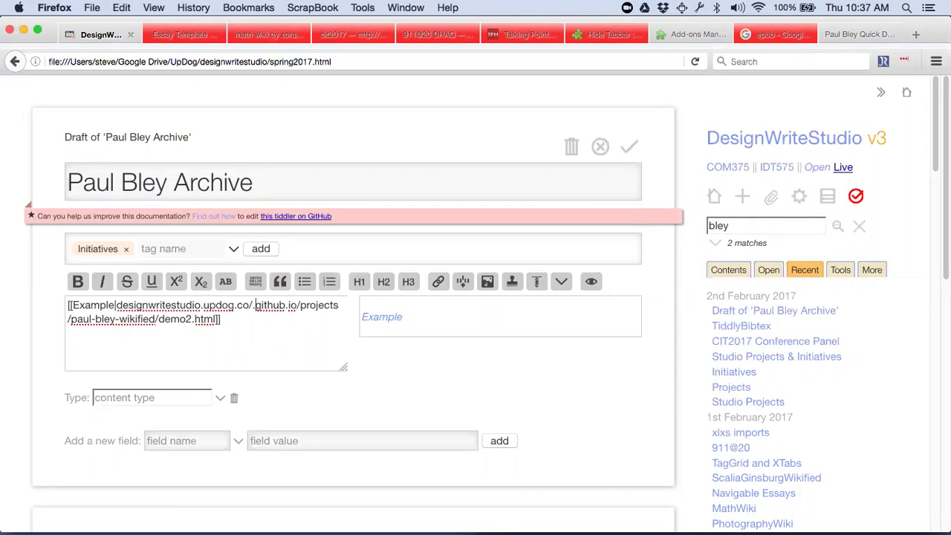
pyautogui.press('Delete')
pyautogui.press('BackSpace')
pyautogui.press('BackSpace')
pyautogui.press('BackSpace')
pyautogui.press('BackSpace')
pyautogui.press('BackSpace')
pyautogui.press('BackSpace')
pyautogui.press('BackSpace')
pyautogui.press('BackSpace')
pyautogui.press('BackSpace')
pyautogui.press('BackSpace')
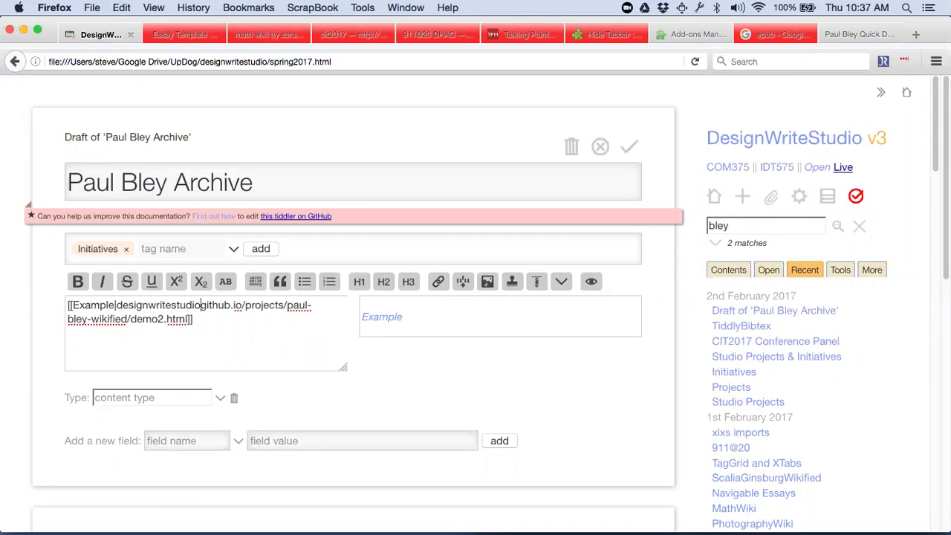
pyautogui.write('.')
pyautogui.press('Left')
pyautogui.press('Left')
pyautogui.press('Left')
pyautogui.press('Left')
pyautogui.press('Left')
pyautogui.press('Left')
pyautogui.press('Left')
pyautogui.press('Left')
pyautogui.press('Left')
pyautogui.press('Left')
pyautogui.press('Left')
pyautogui.press('Left')
pyautogui.press('Left')
pyautogui.press('Left')
pyautogui.press('Left')
pyautogui.press('Left')
pyautogui.press('Left')
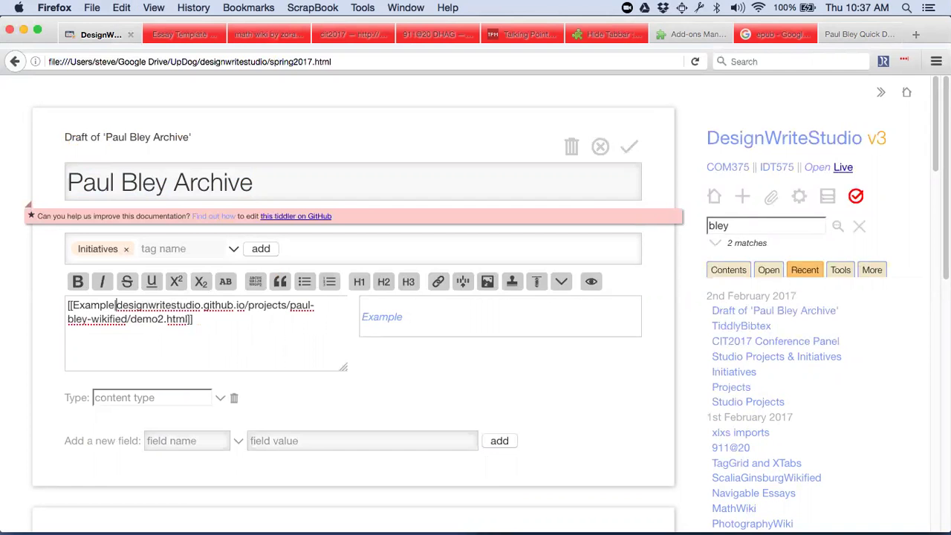
pyautogui.write('https://')
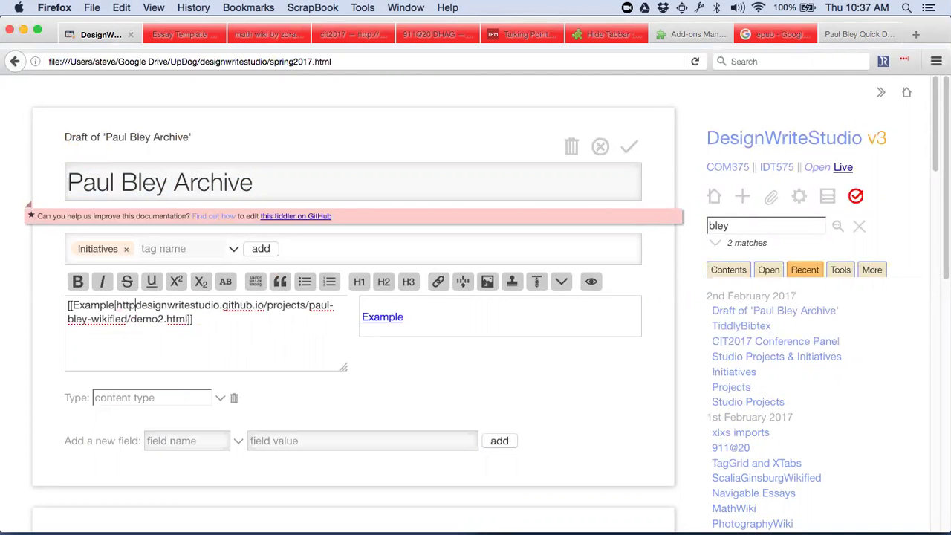
pyautogui.press('Left')
pyautogui.press('Left')
pyautogui.press('Left')
pyautogui.write('s')
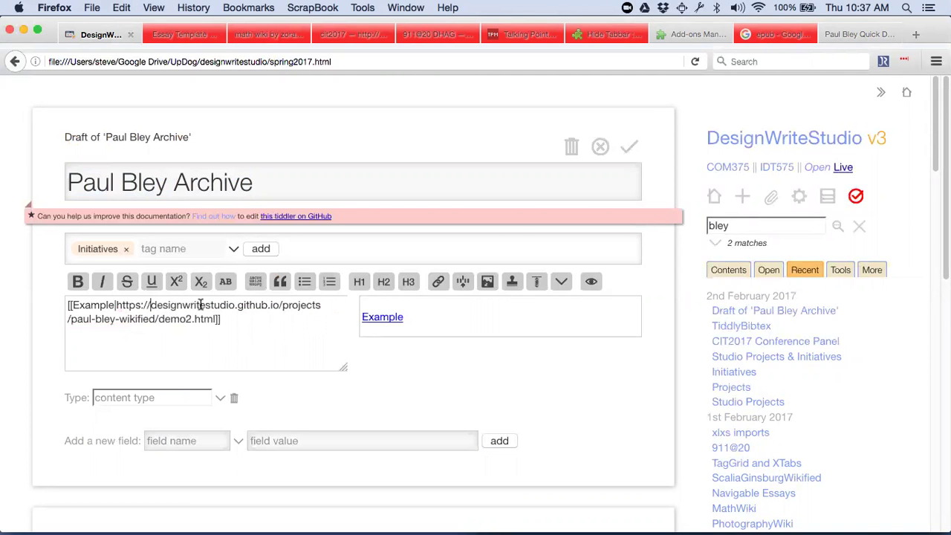
pyautogui.click(631, 153)
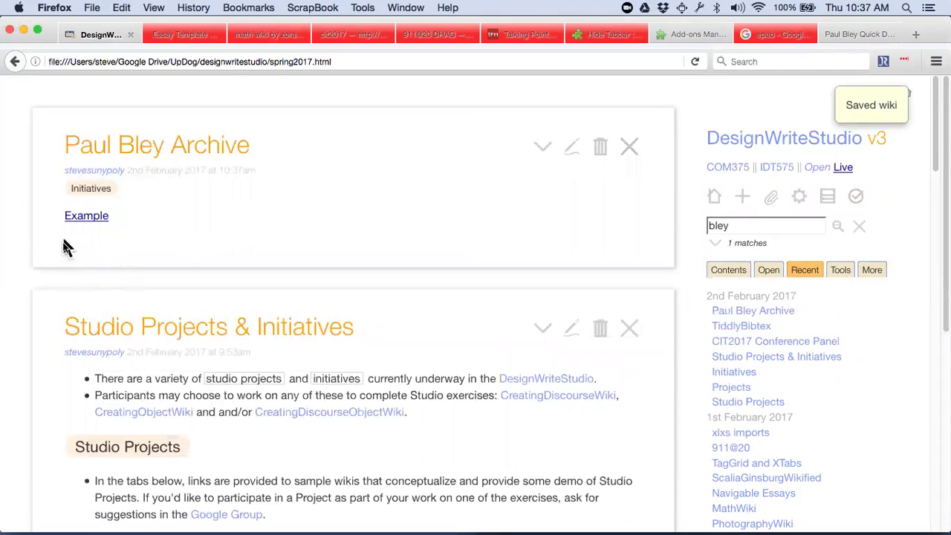
# Step: Open the Example link's demo2.html in a new tab, then return to the DesignWriteStudio wiki
pyautogui.click(81, 223)
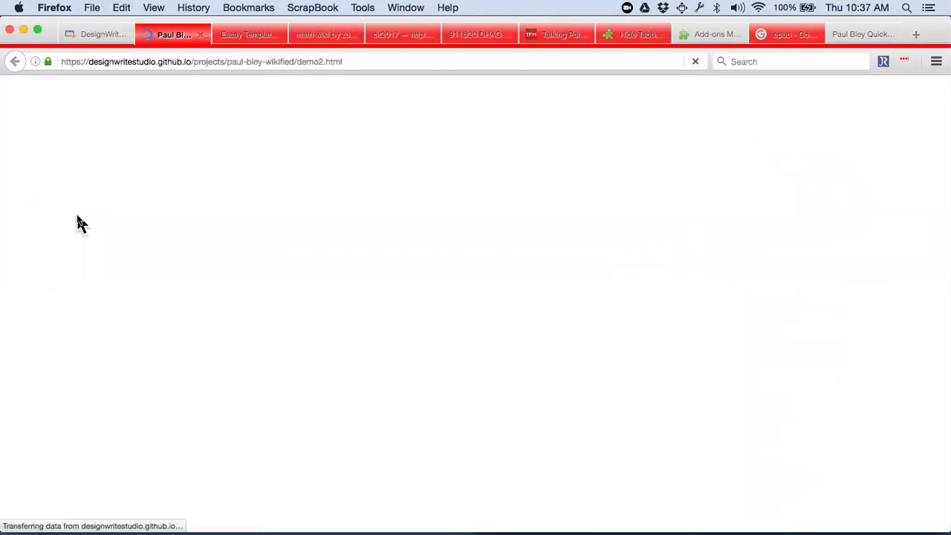
pyautogui.click(104, 35)
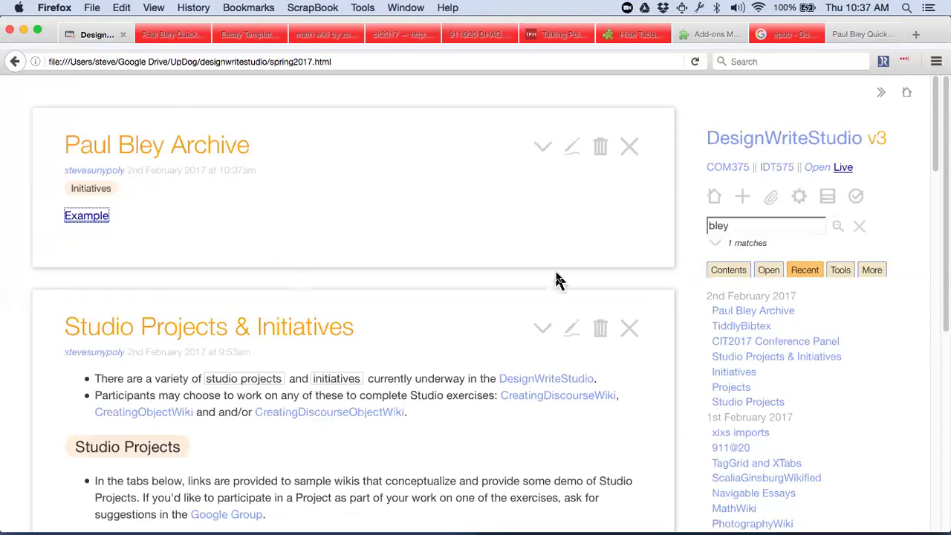
# Step: Show the Control Panel's XLSX Utilities tab with courseoutline as the current import specification
pyautogui.click(798, 199)
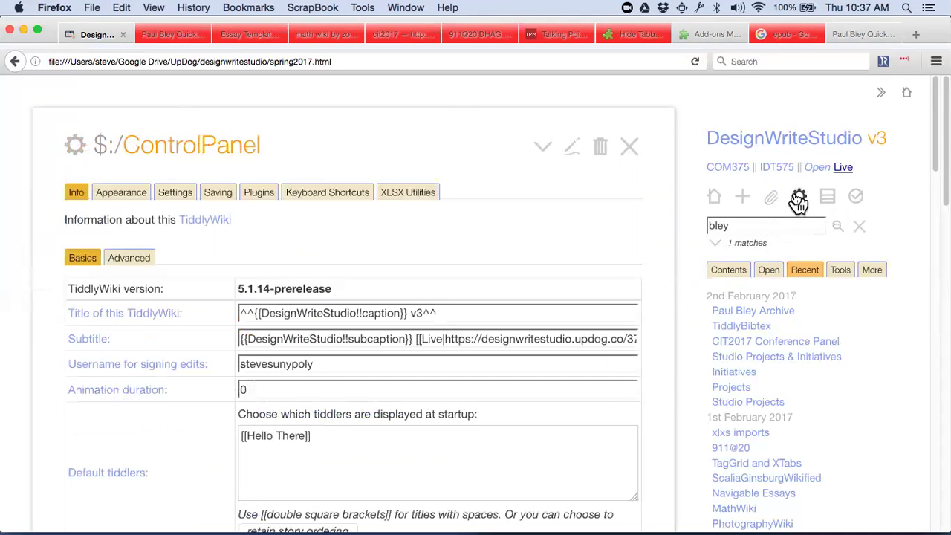
pyautogui.click(398, 197)
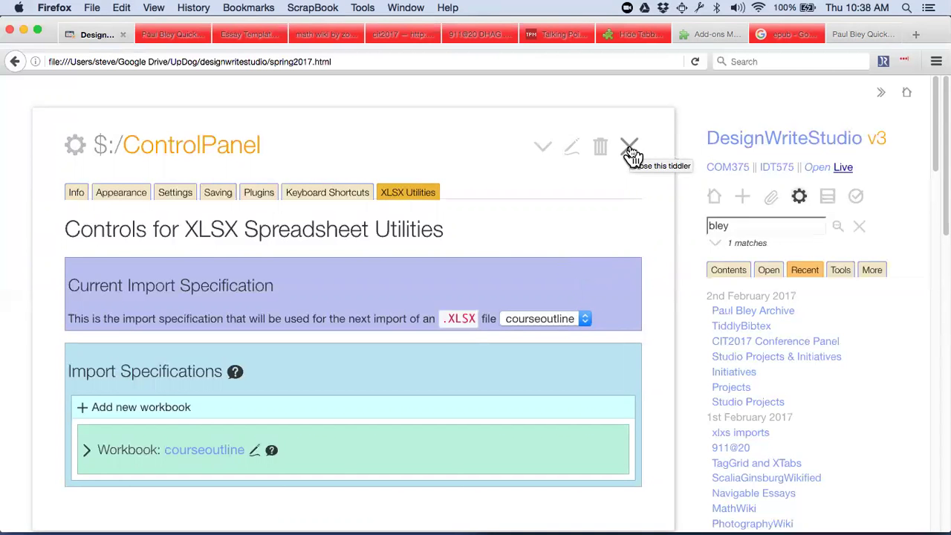
# Step: From Studio Projects & Initiatives, open the Personal Web Archive & Analysis System example link
pyautogui.click(735, 361)
pyautogui.scroll(-3, 333, 346)
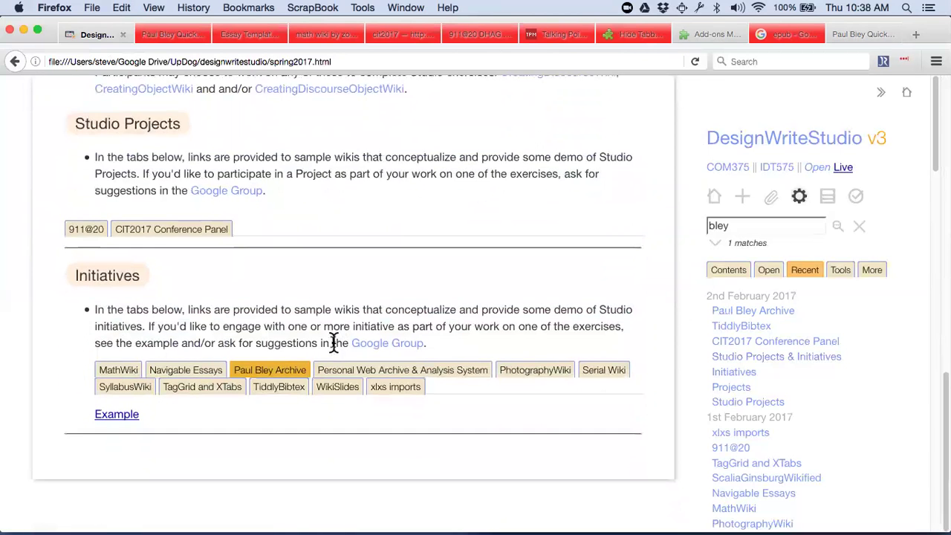
pyautogui.click(369, 373)
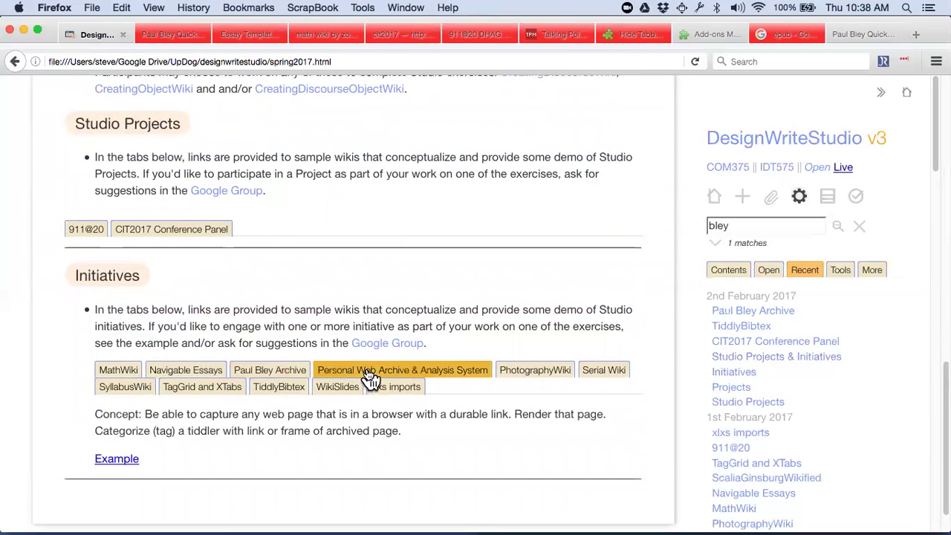
pyautogui.click(116, 459)
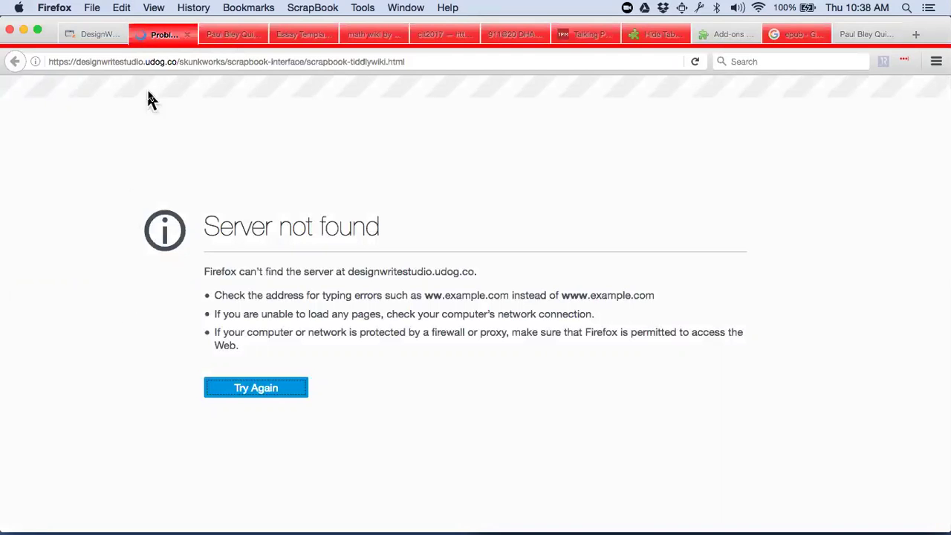
# Step: Fix the address from udog.co to updog.co to load the sbk-tiddlywiki interface wiki
pyautogui.click(150, 60)
pyautogui.click(149, 60)
pyautogui.write('p')
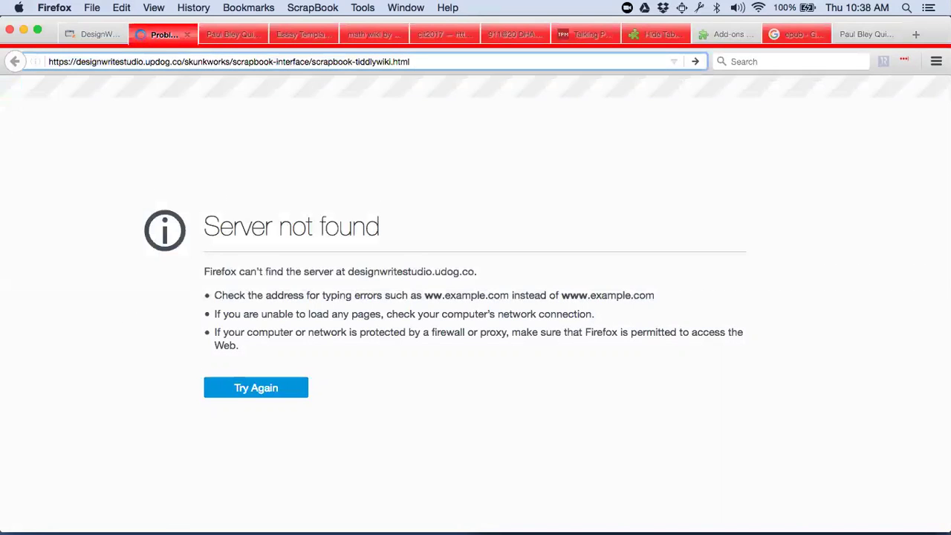
pyautogui.press('Return')
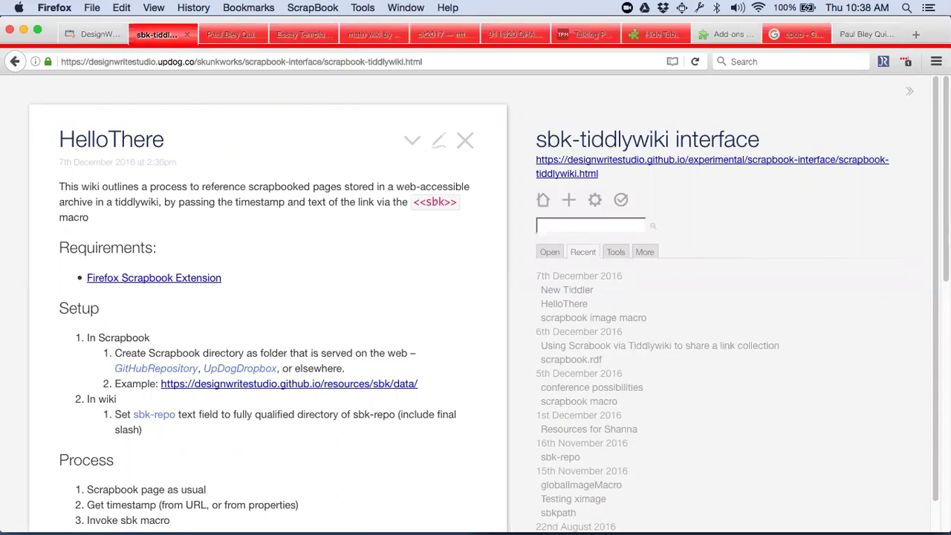
# Step: Show the ScrapBook sidebar, load whitehouse.gov in a new tab, and capture it below ODU Voter Fraud Story
pyautogui.click(313, 8)
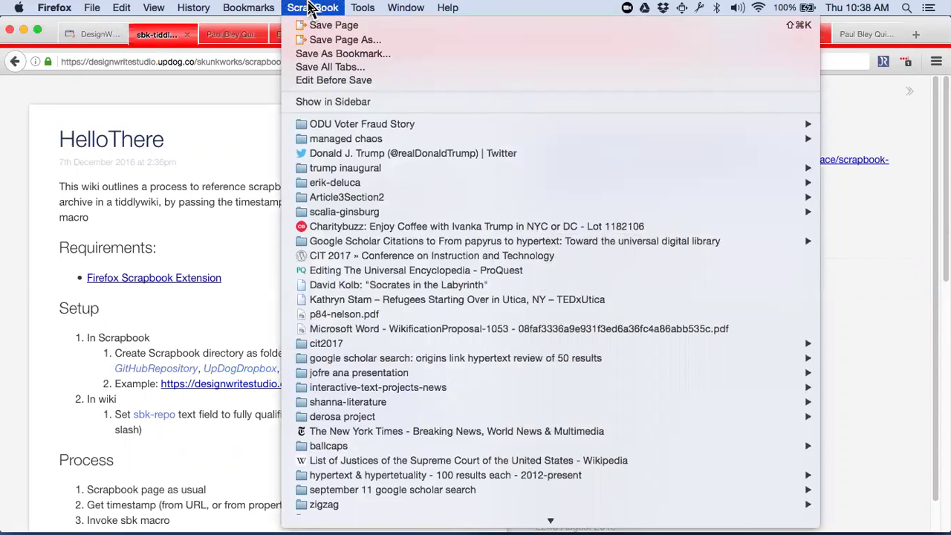
pyautogui.click(338, 103)
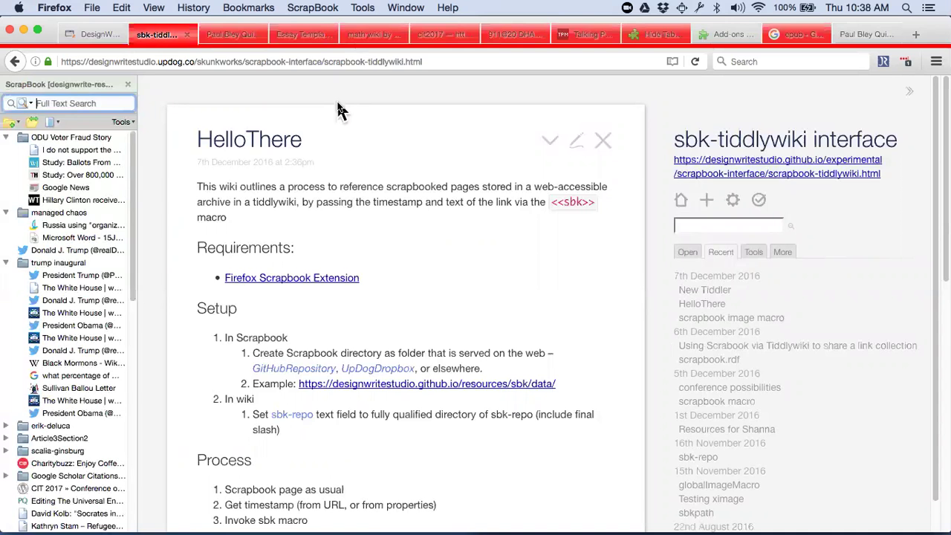
pyautogui.press('super+t')
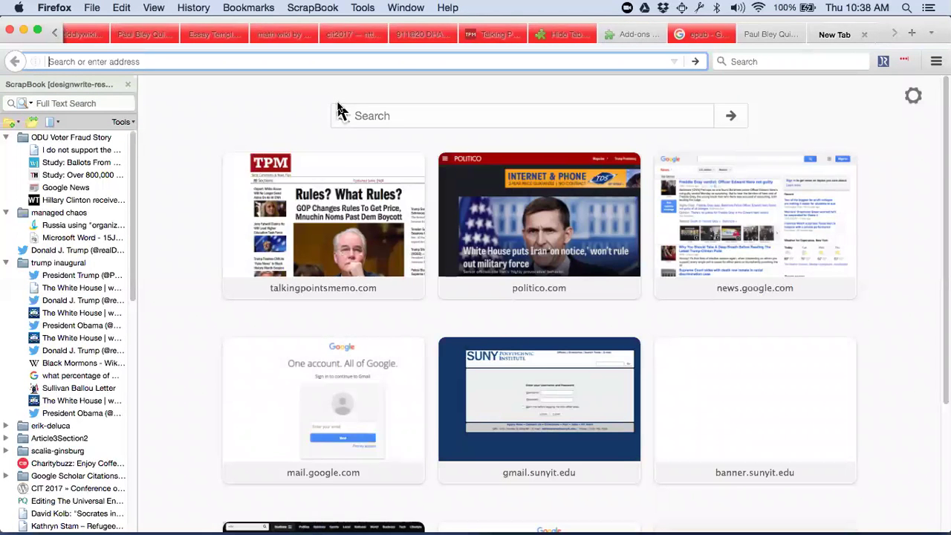
pyautogui.write('whitehouse.gov/')
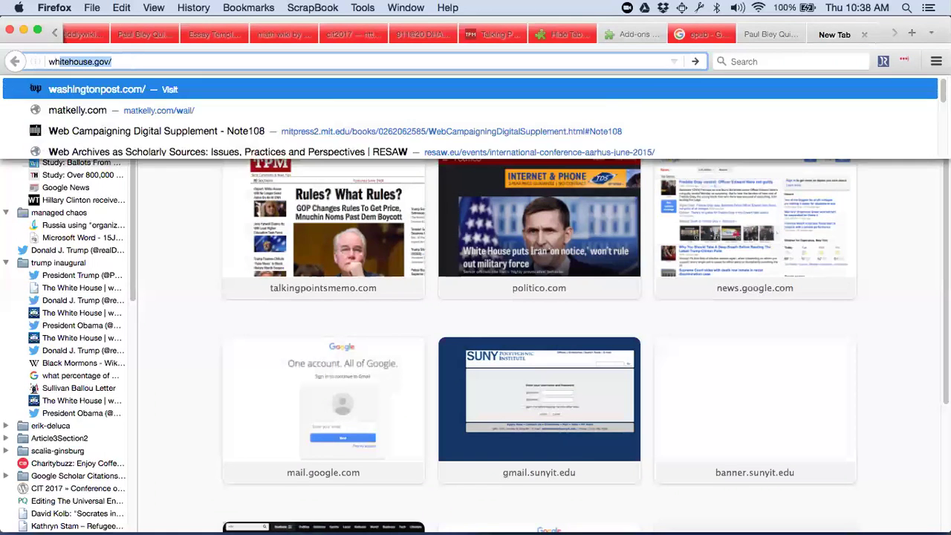
pyautogui.press('Return')
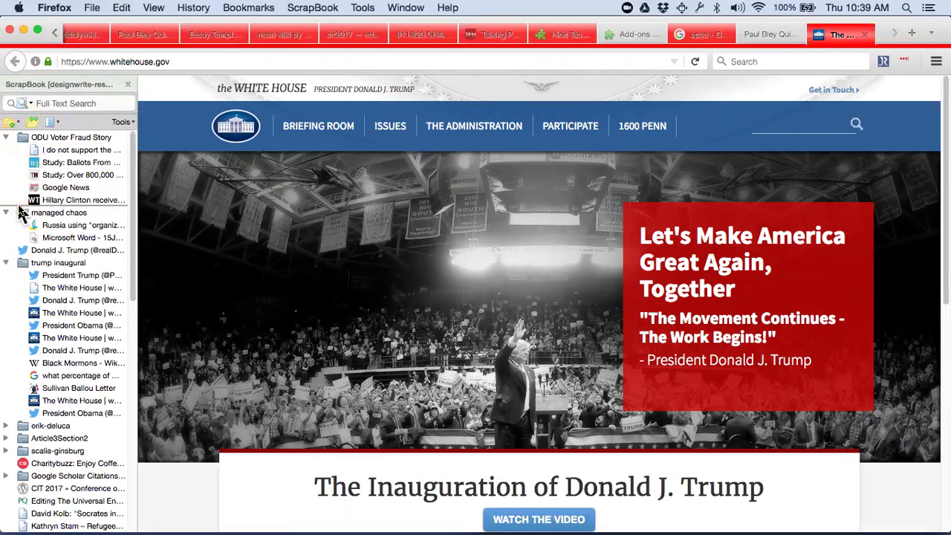
pyautogui.moveTo(21, 213); pyautogui.dragTo(22, 209)
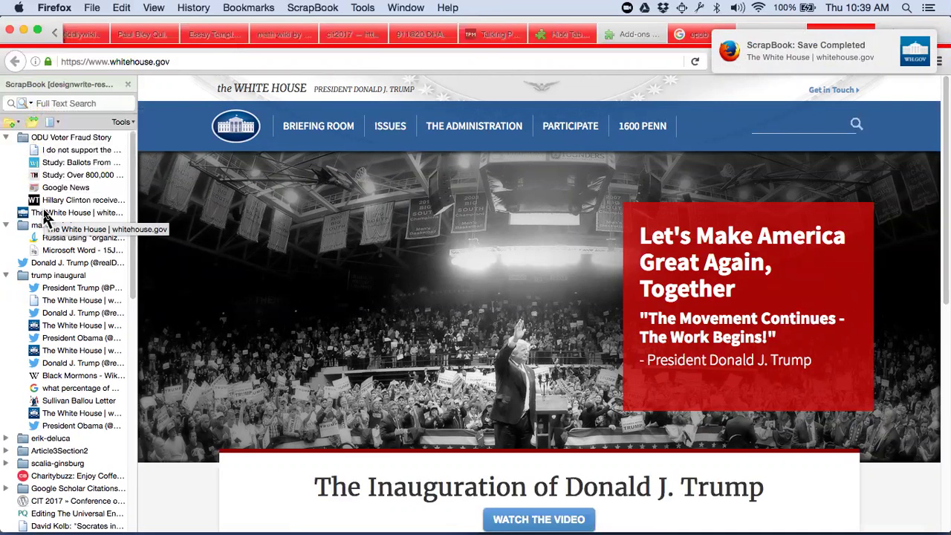
# Step: View the saved White House copy from ScrapBook top to bottom, then switch to Finder
pyautogui.click(52, 214)
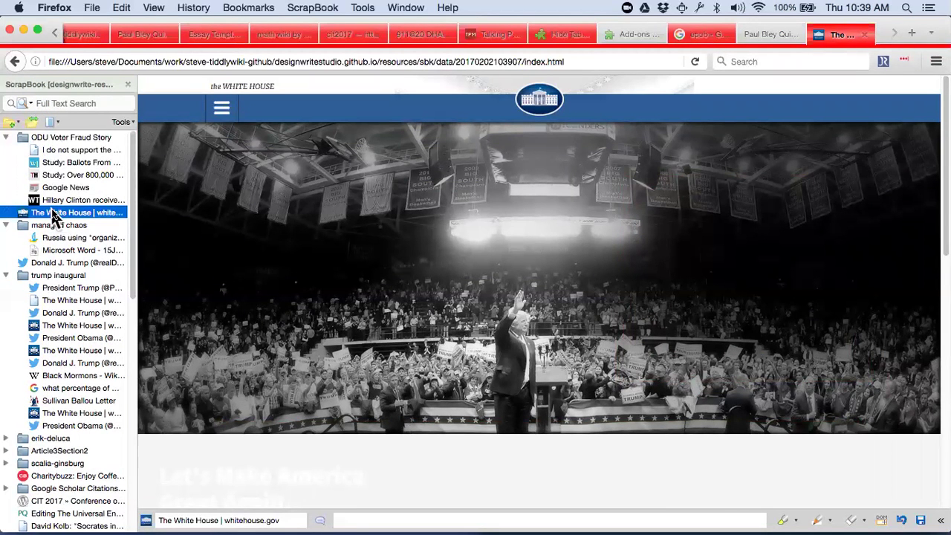
pyautogui.scroll(-5, 394, 318)
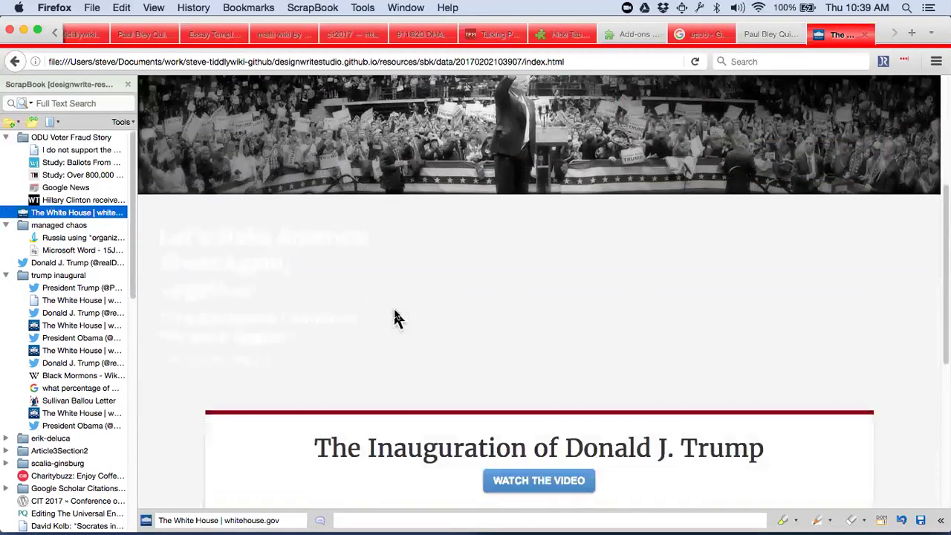
pyautogui.scroll(-3, 395, 319)
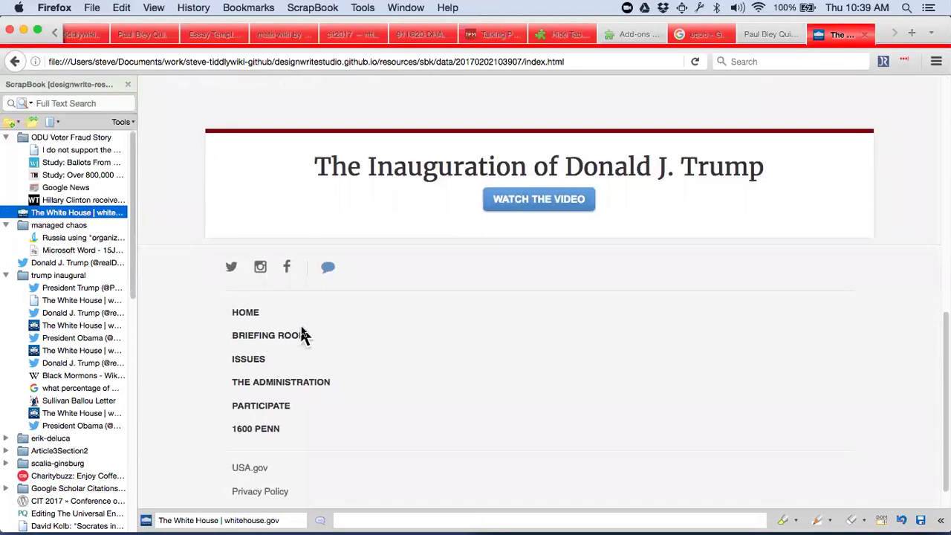
pyautogui.scroll(-1, 303, 335)
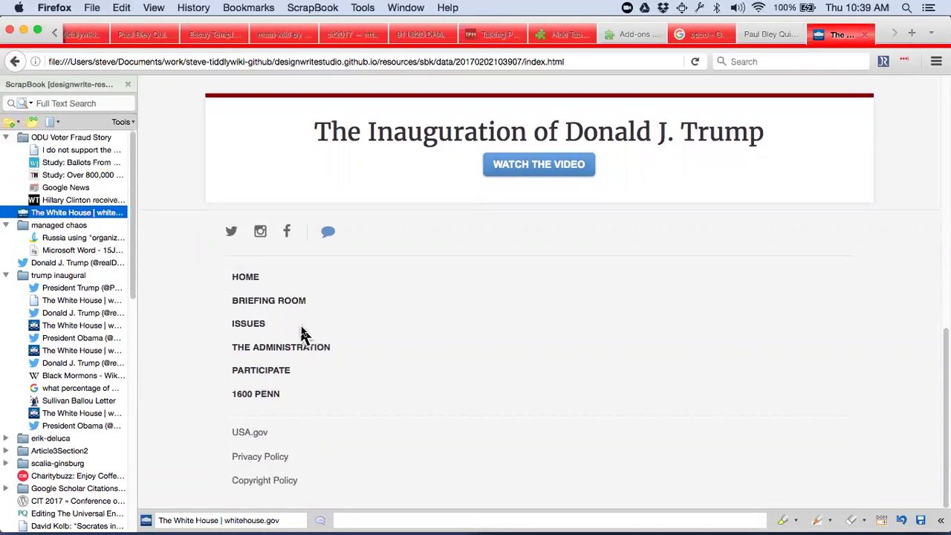
pyautogui.press('Home')
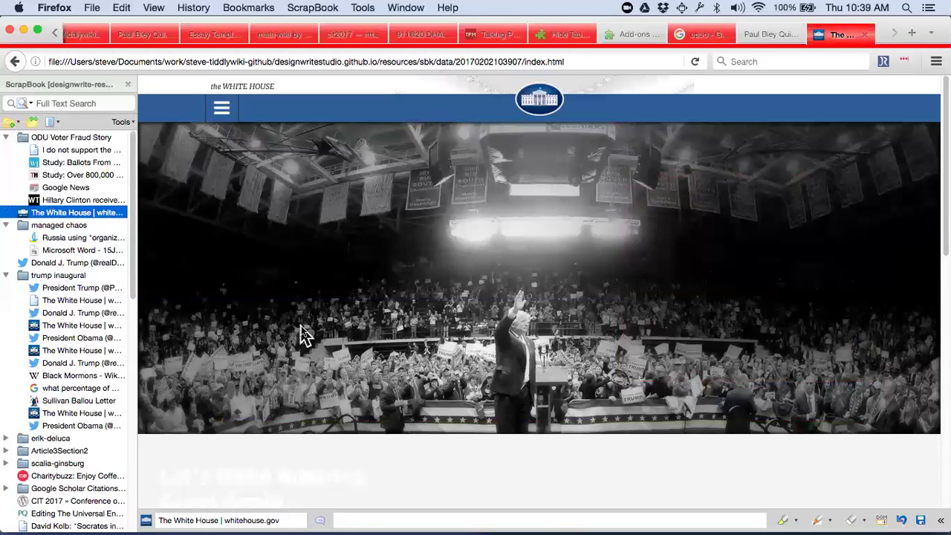
pyautogui.press('super+Tab')
pyautogui.press('super+Tab')
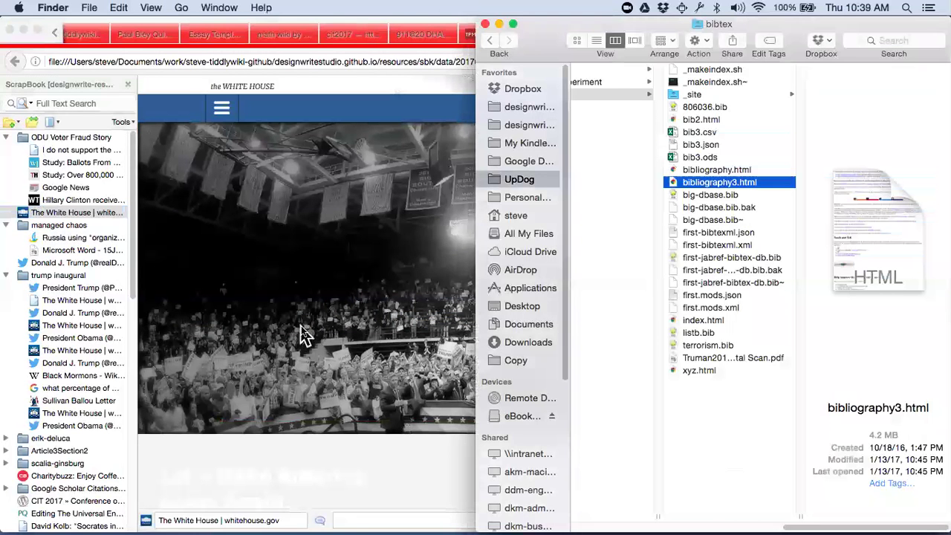
# Step: In designwritestudio.github.io, open the resources > sbk > data folder
pyautogui.click(520, 126)
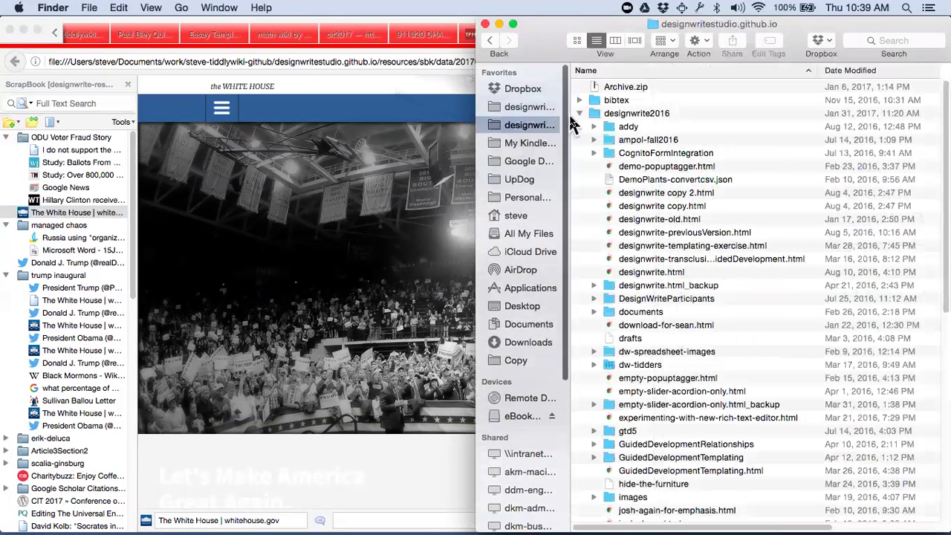
pyautogui.click(580, 113)
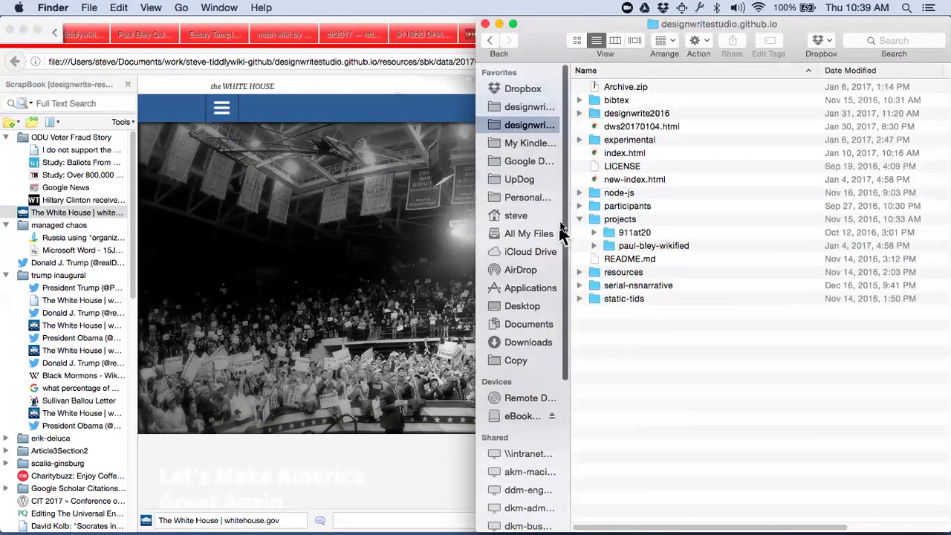
pyautogui.click(579, 272)
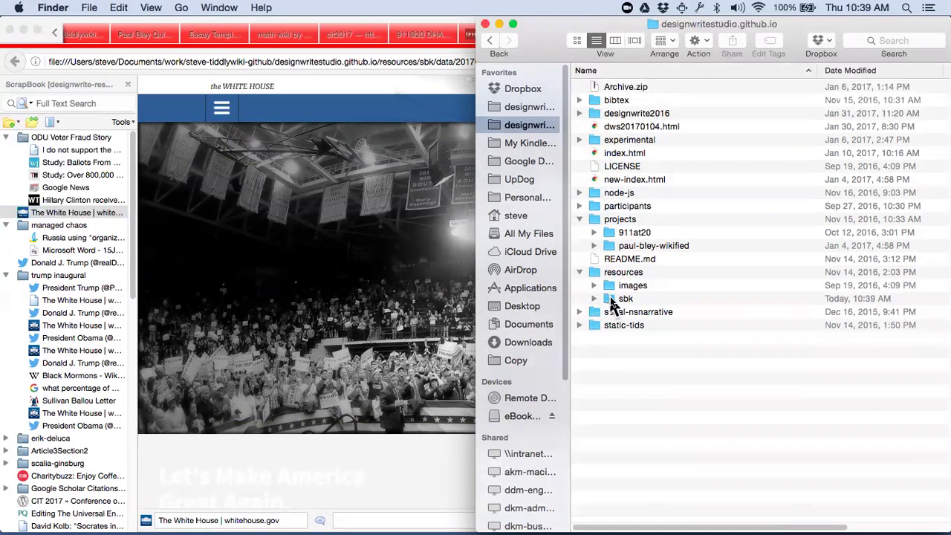
pyautogui.click(594, 298)
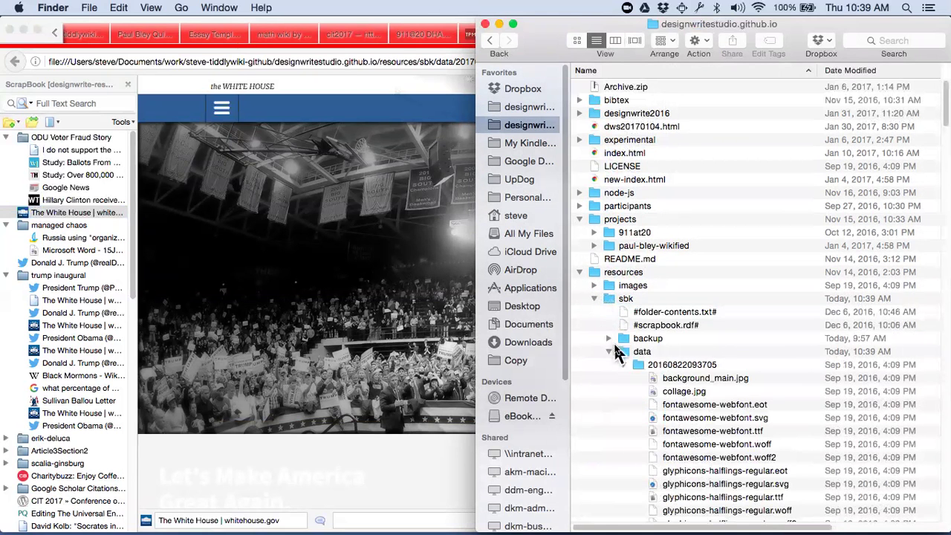
pyautogui.doubleClick(623, 354)
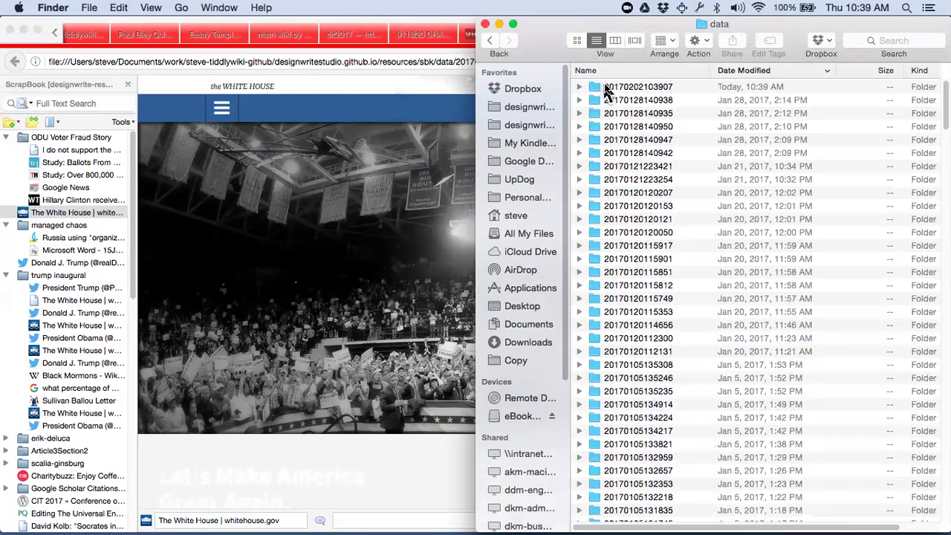
pyautogui.click(614, 87)
pyautogui.doubleClick(614, 88)
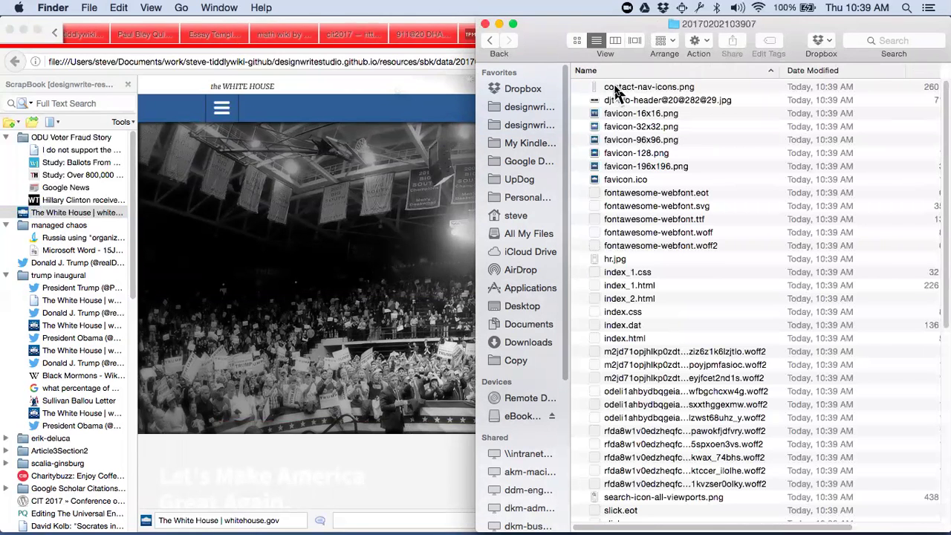
pyautogui.press('ctrl+super+f')
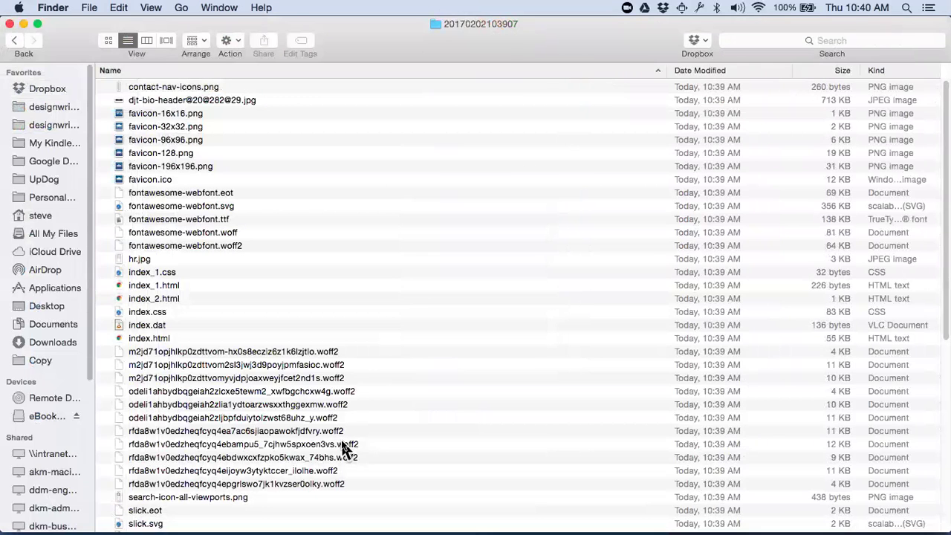
pyautogui.scroll(-10, 429, 318)
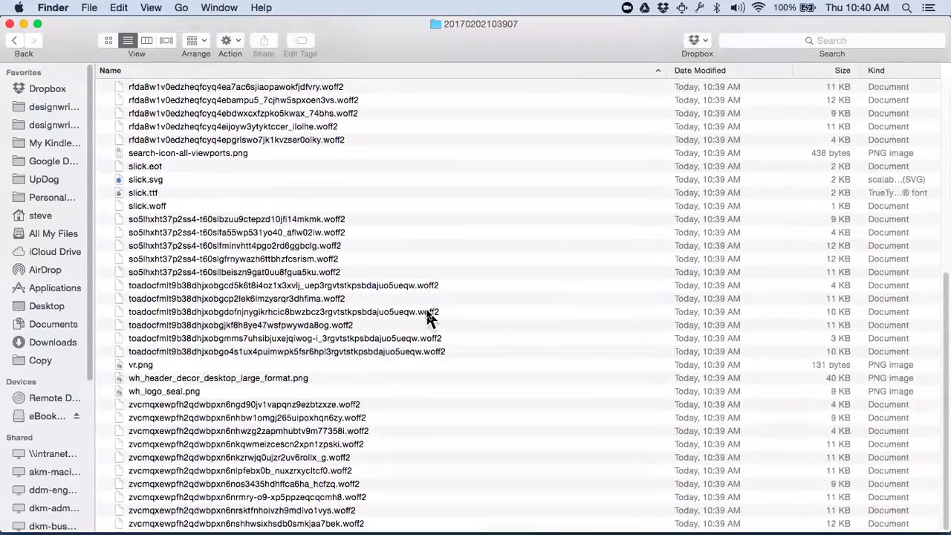
pyautogui.scroll(10, 429, 319)
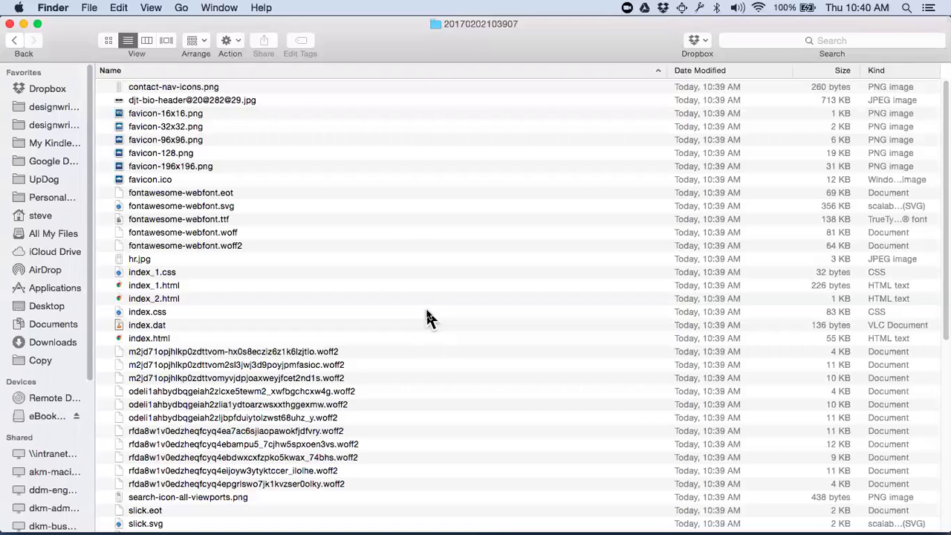
pyautogui.hotkey('ctrl', 'alt', 'Right')
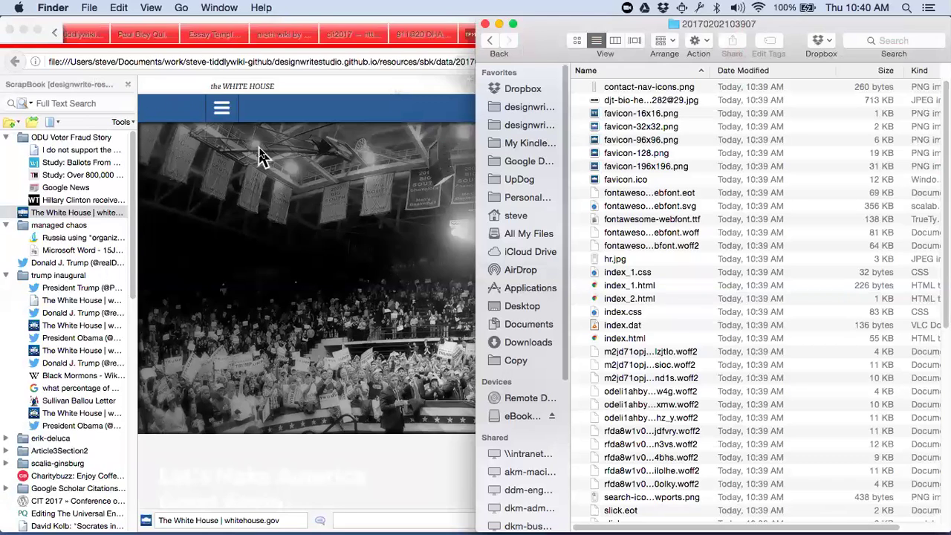
# Step: Tile Firefox on the right half and return to the sbk-tiddlywiki tab at Example 2
pyautogui.click(266, 23)
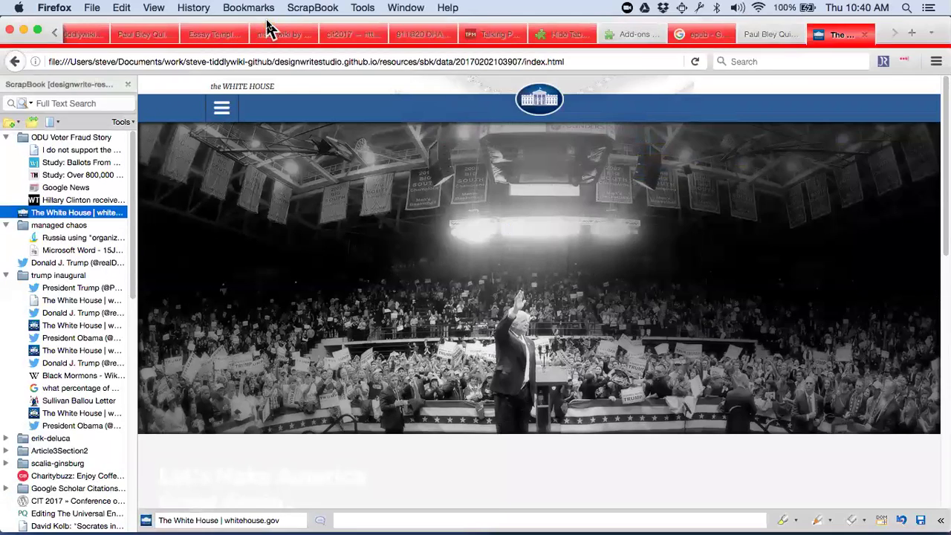
pyautogui.hotkey('ctrl', 'alt', 'Right')
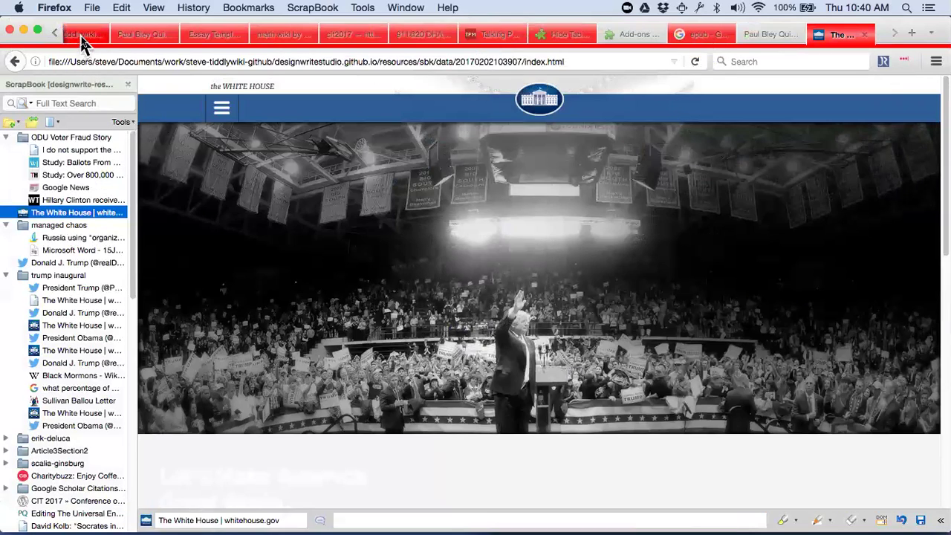
pyautogui.click(81, 35)
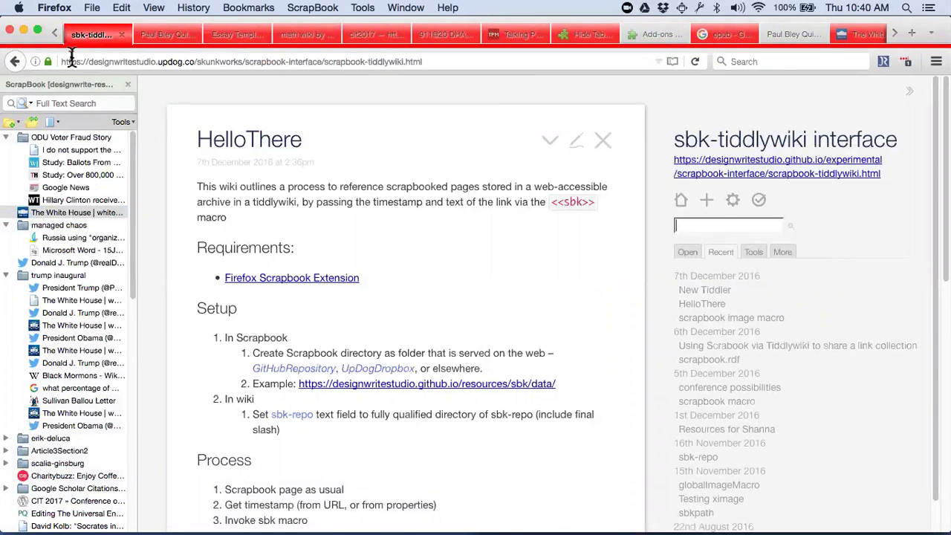
pyautogui.hotkey('ctrl', 'shift', 'Tab')
pyautogui.click(174, 29)
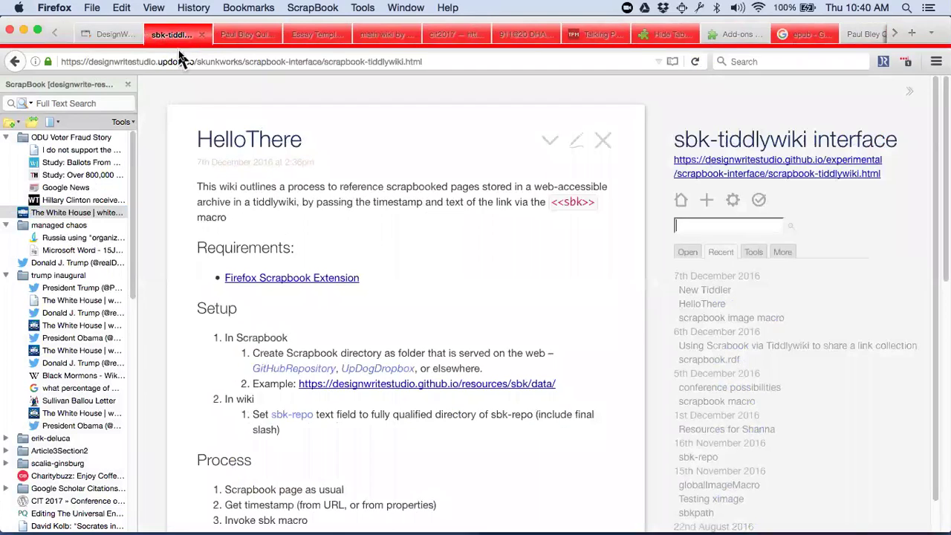
pyautogui.scroll(-10, 457, 379)
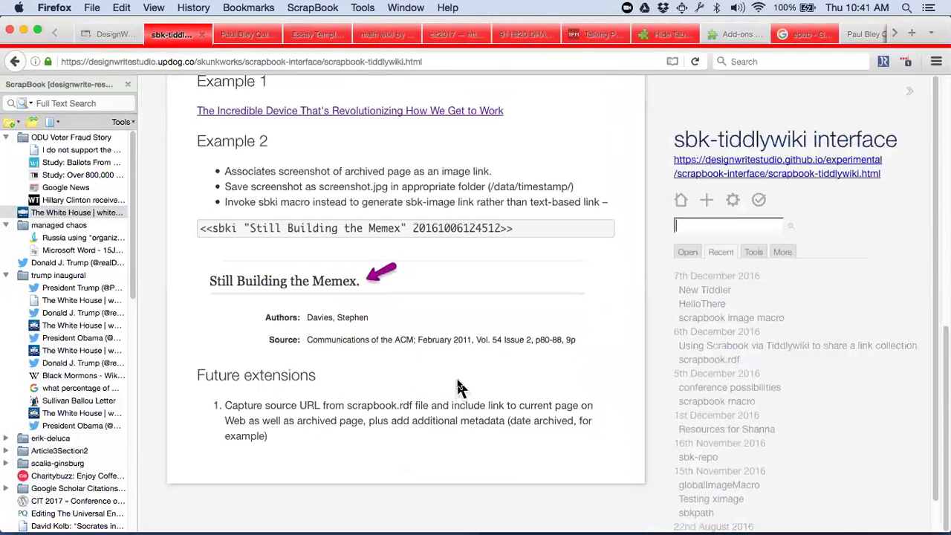
# Step: Select the sbki macro example line, then load the archived White House page in another tab
pyautogui.doubleClick(296, 228)
pyautogui.tripleClick(296, 228)
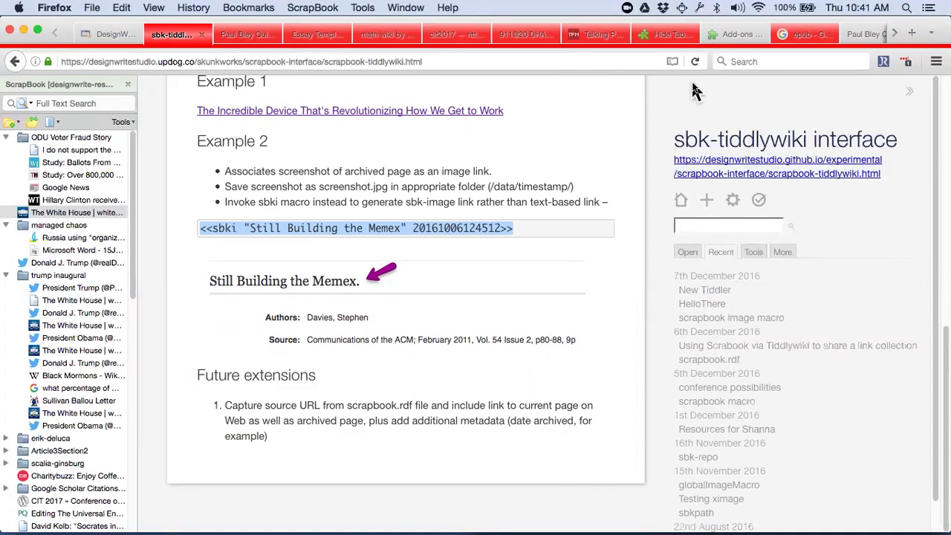
pyautogui.click(235, 43)
pyautogui.click(84, 213)
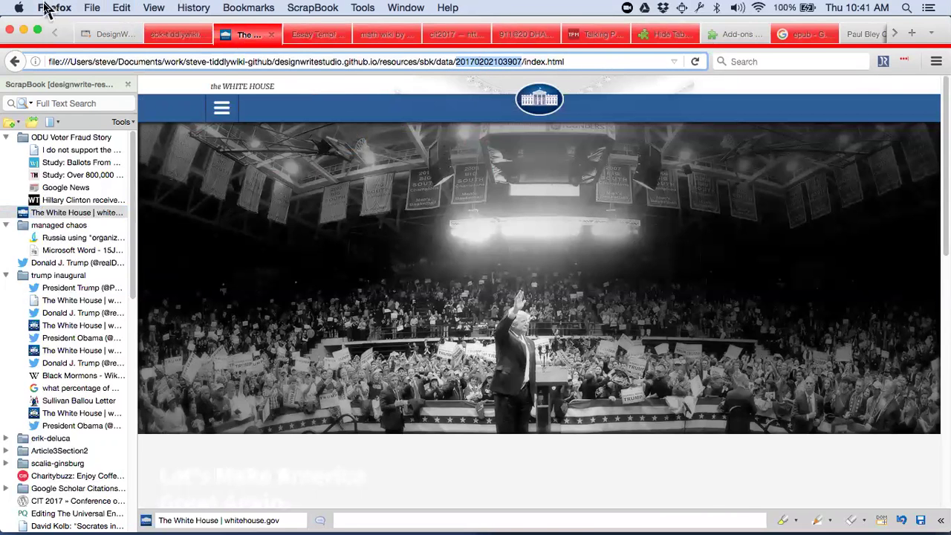
# Step: Start new tiddler drafts in DesignWriteStudio and in the sbk-tiddlywiki interface wiki
pyautogui.click(118, 33)
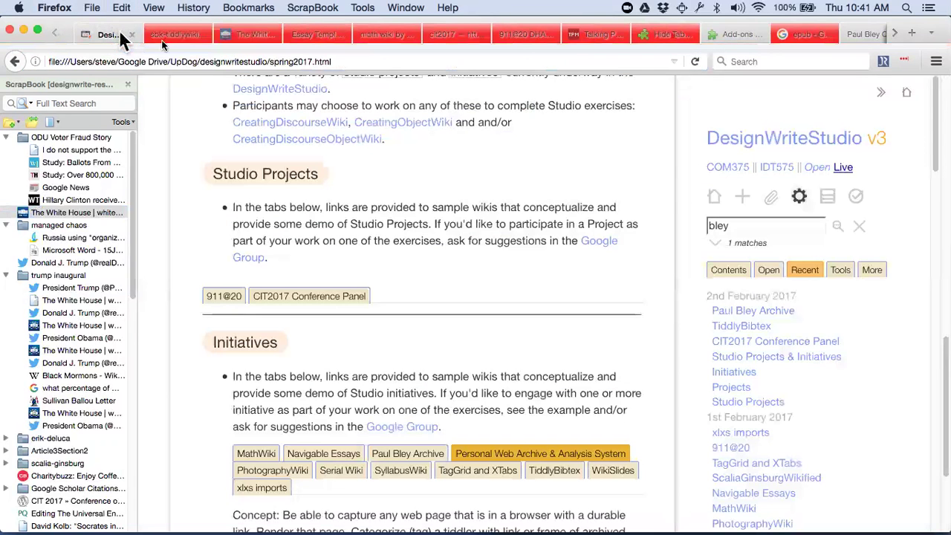
pyautogui.click(742, 196)
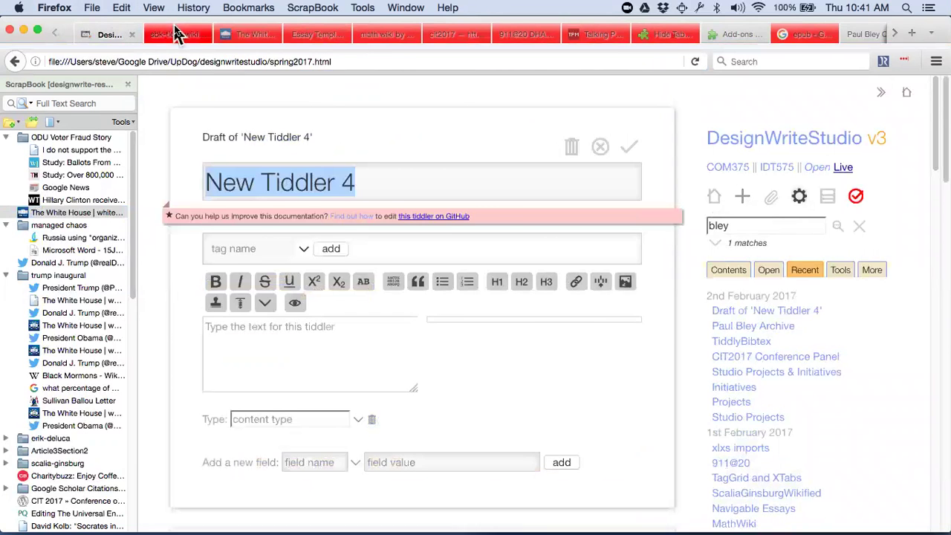
pyautogui.click(175, 33)
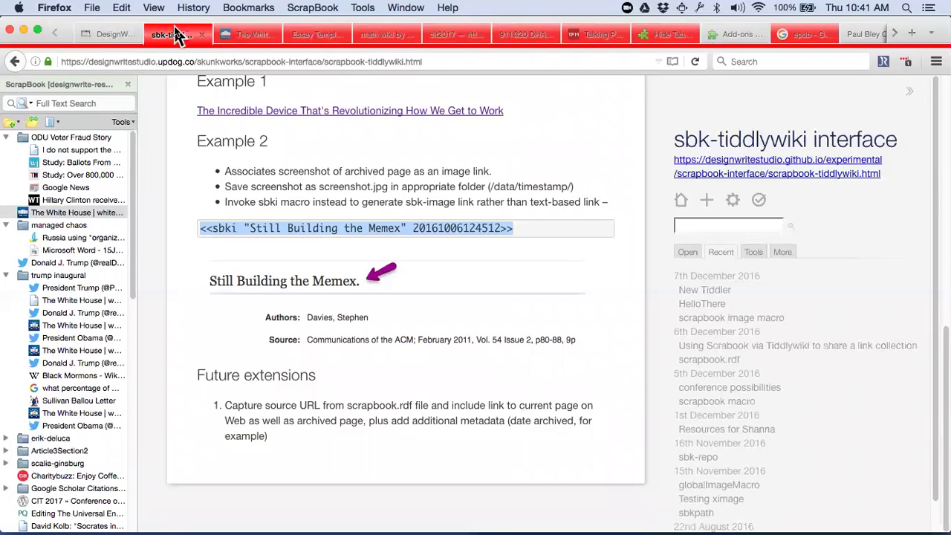
pyautogui.click(709, 199)
pyautogui.click(239, 278)
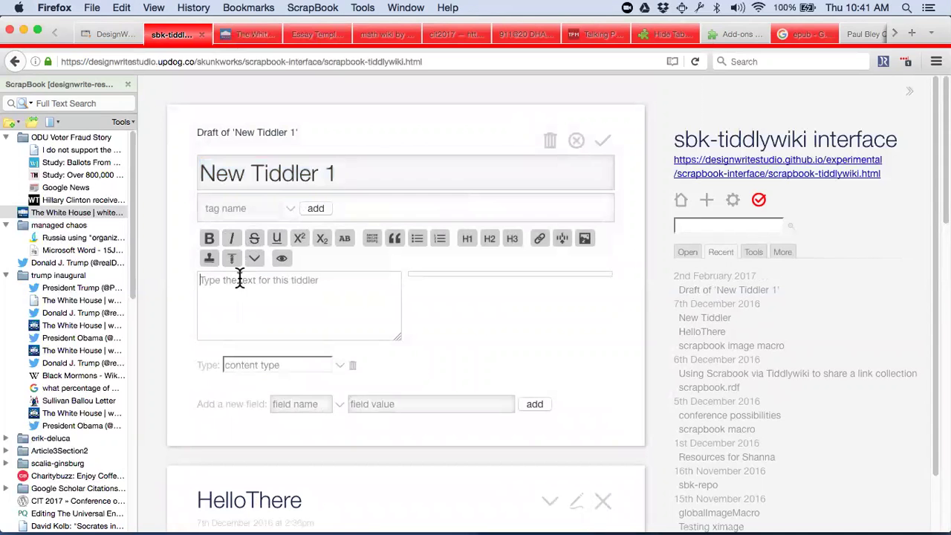
pyautogui.write('<<sbk')
pyautogui.press('super+shift+4')
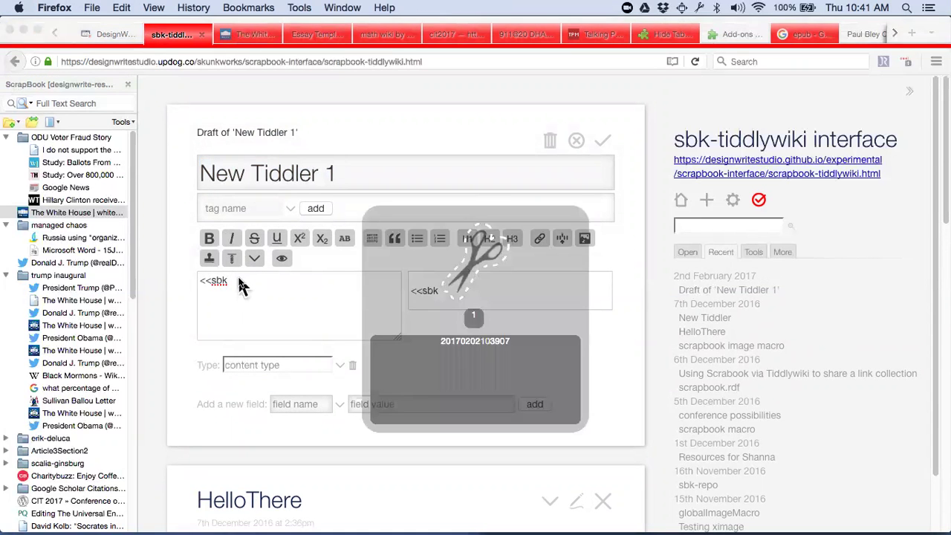
pyautogui.press('super+v')
pyautogui.write('>>')
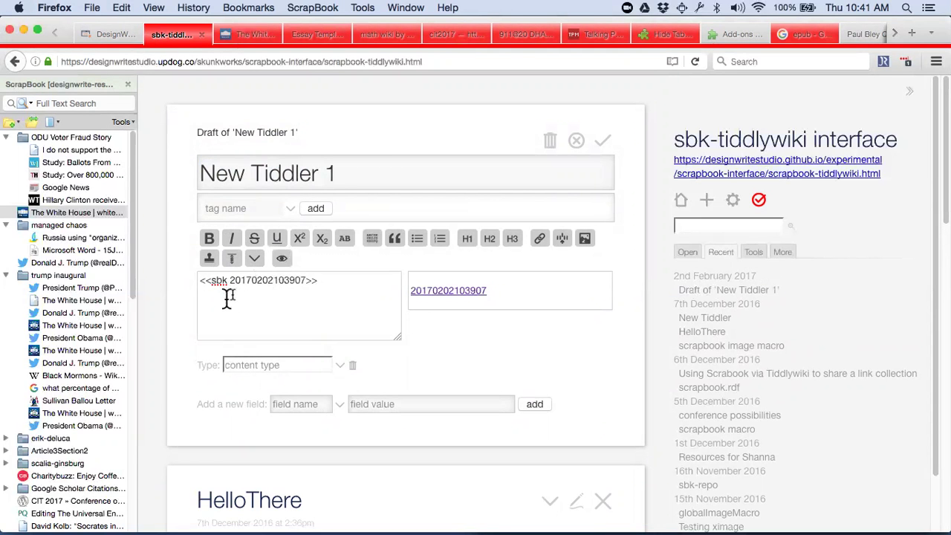
pyautogui.click(305, 282)
pyautogui.write('"howdy"')
pyautogui.press('BackSpace')
pyautogui.press('BackSpace')
pyautogui.press('BackSpace')
pyautogui.press('BackSpace')
pyautogui.press('BackSpace')
pyautogui.press('BackSpace')
pyautogui.press('BackSpace')
pyautogui.press('BackSpace')
pyautogui.click(230, 283)
pyautogui.write('"ho')
pyautogui.press('BackSpace')
pyautogui.press('BackSpace')
pyautogui.write('white house today"')
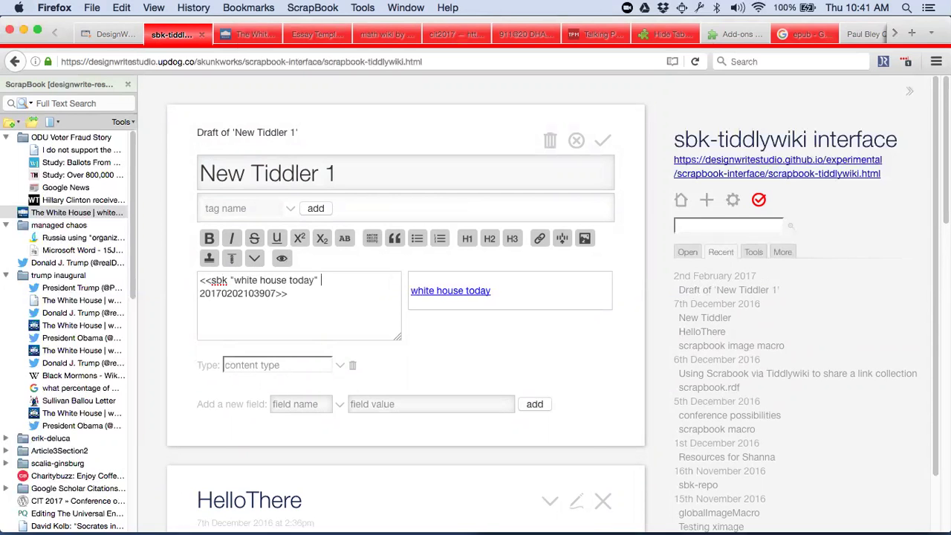
pyautogui.click(434, 291)
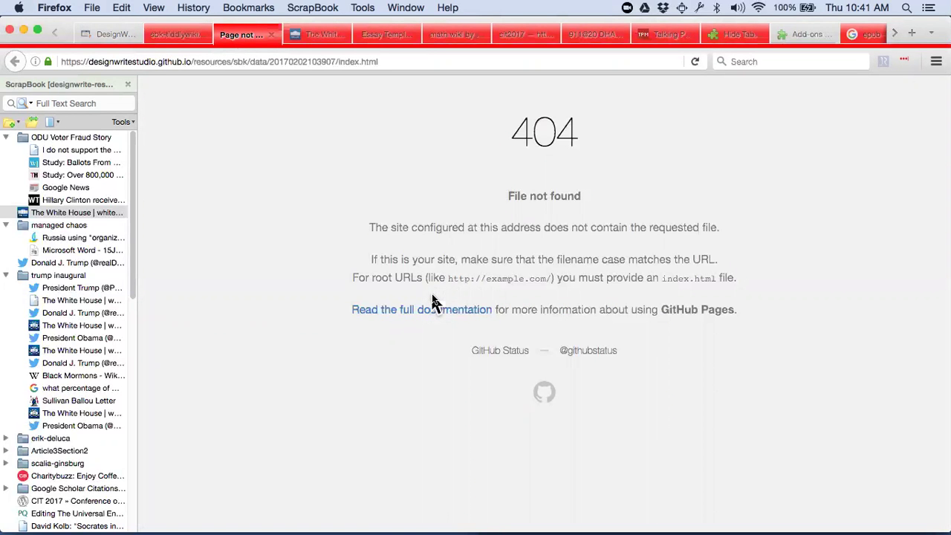
# Step: Return to the sbk-tiddlywiki tab showing the New Tiddler 1 draft's white house today link
pyautogui.click(170, 37)
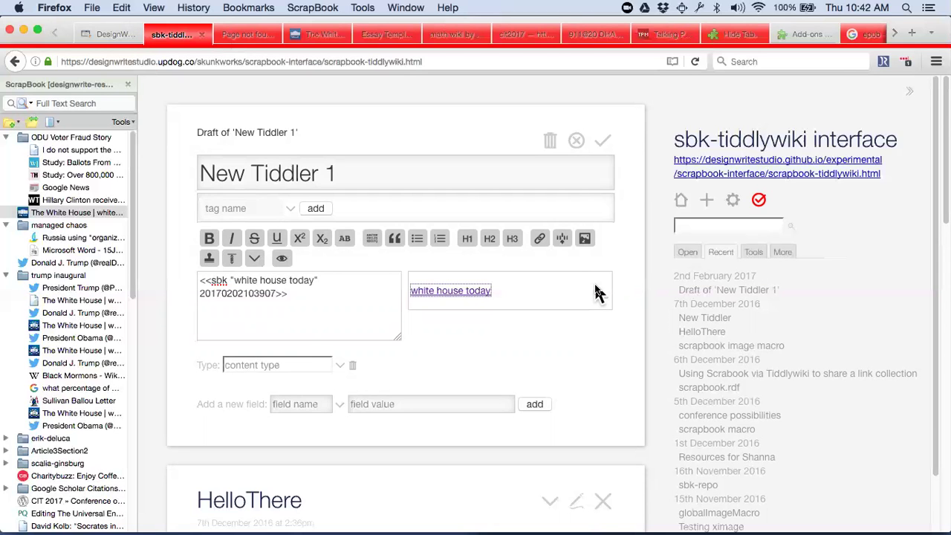
# Step: In DesignWriteStudio, discard the unused New Tiddler 4 draft
pyautogui.click(108, 37)
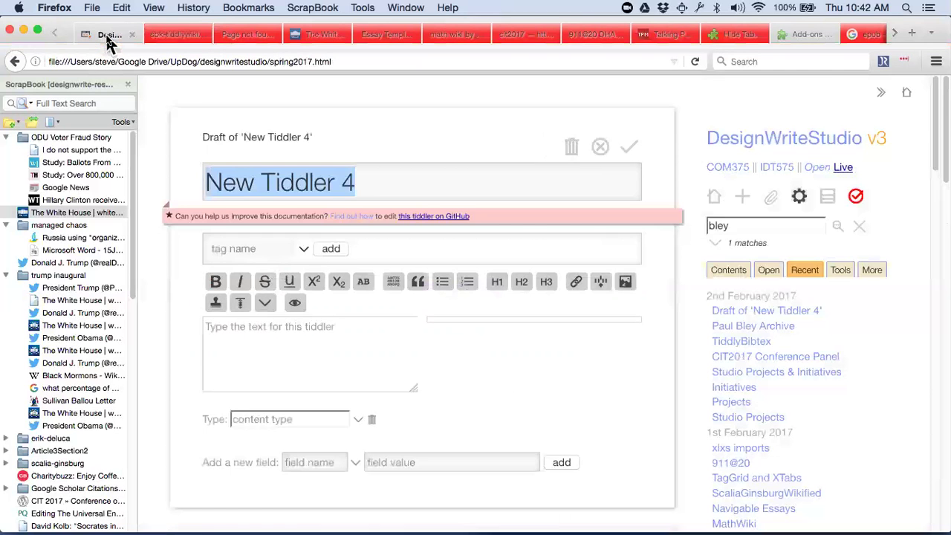
pyautogui.click(600, 148)
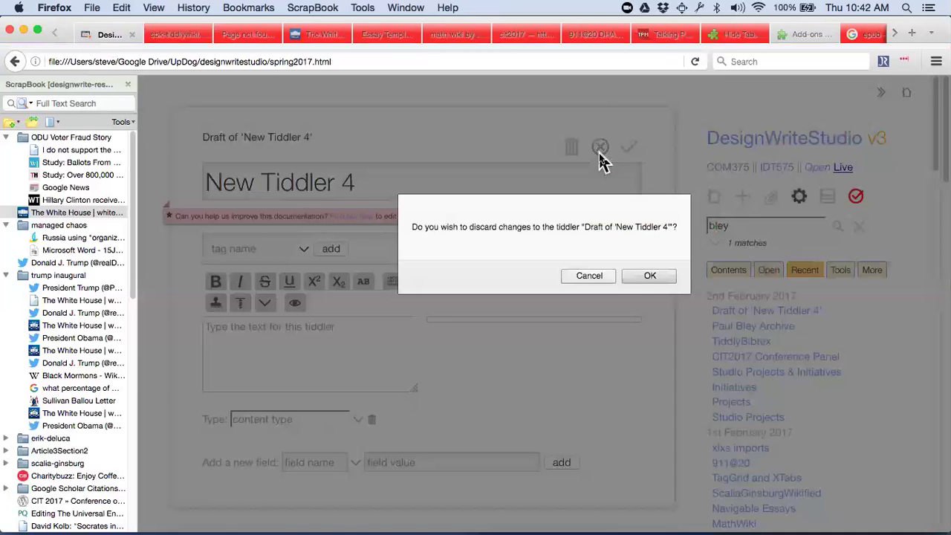
pyautogui.click(650, 275)
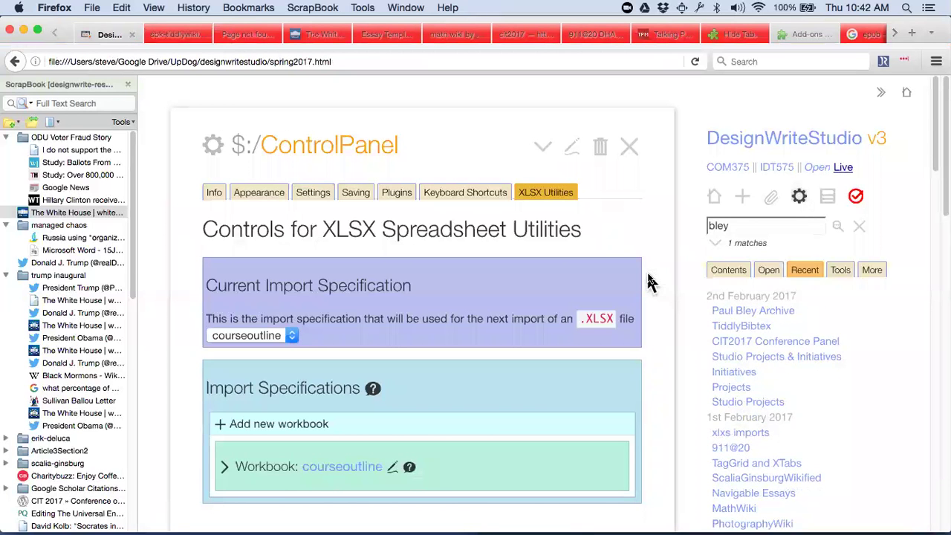
# Step: Close the $:/ControlPanel and Paul Bley Archive tiddlers and scroll to the Initiatives section
pyautogui.click(629, 147)
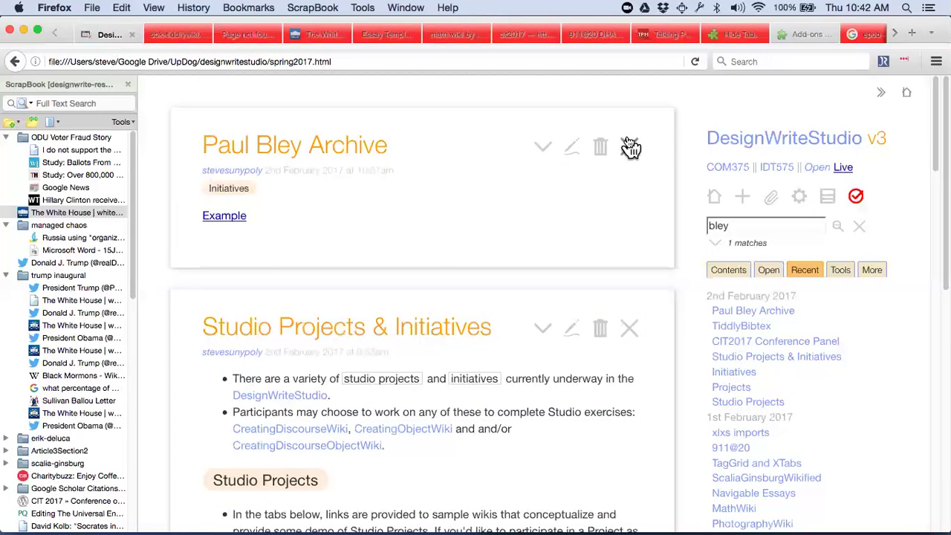
pyautogui.click(629, 147)
pyautogui.scroll(-5, 451, 449)
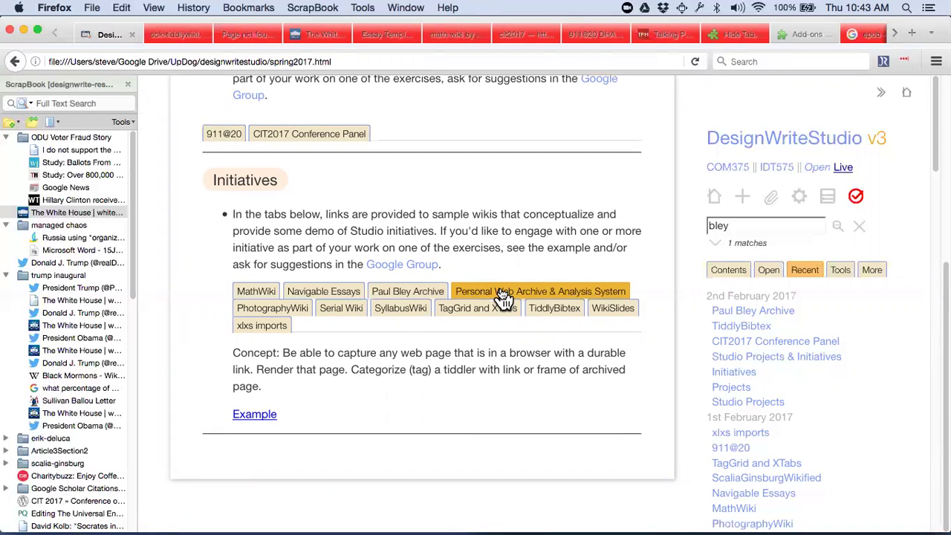
pyautogui.scroll(5, 503, 296)
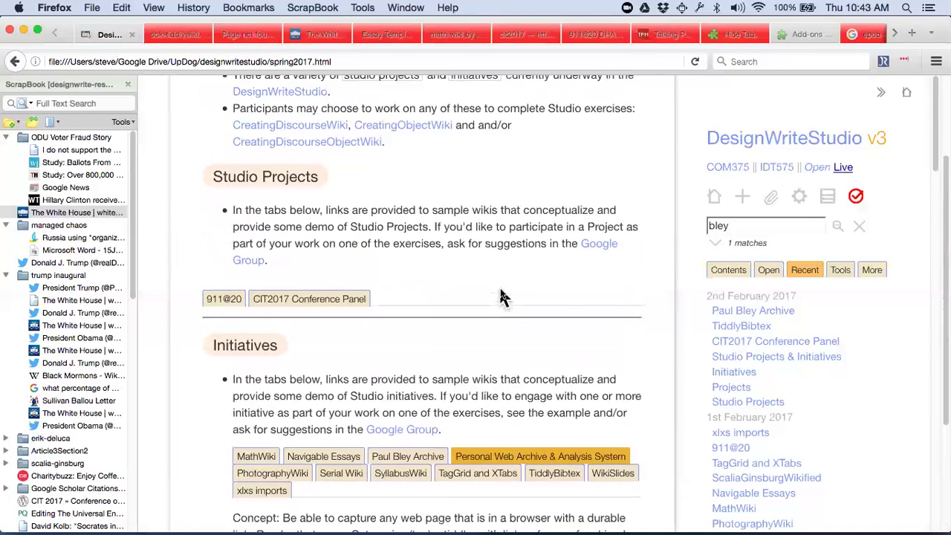
pyautogui.scroll(-4, 502, 297)
pyautogui.scroll(-1, 503, 297)
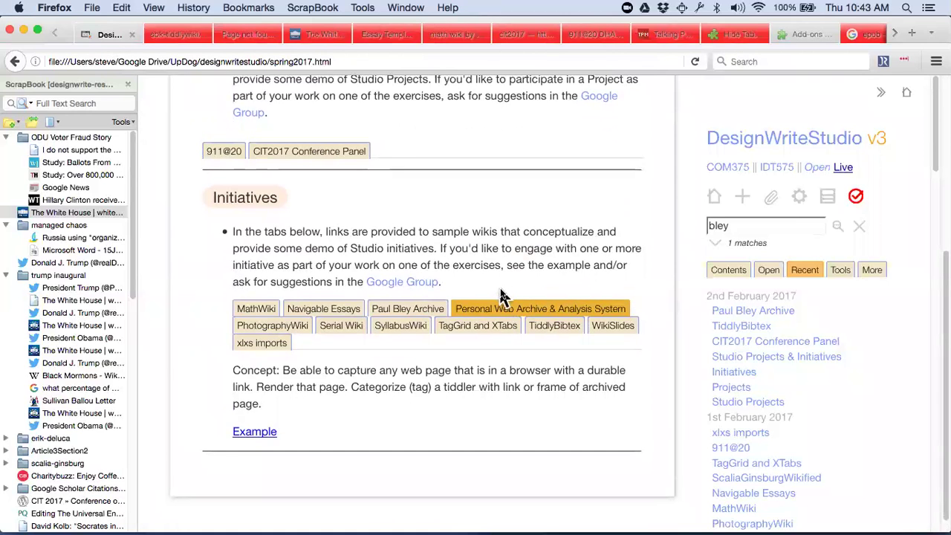
# Step: Show the PhotographyWiki initiative's description with the ScrapBook sidebar hidden
pyautogui.click(272, 332)
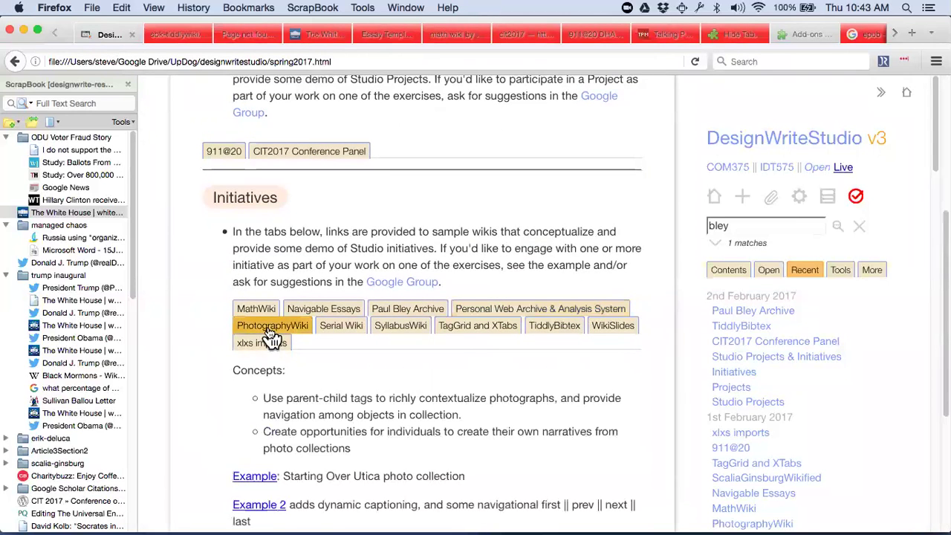
pyautogui.click(128, 85)
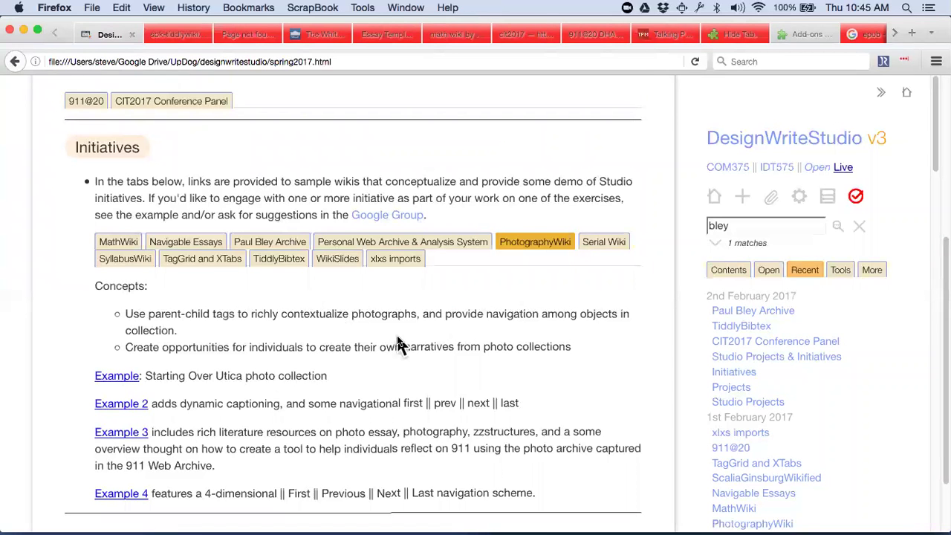
pyautogui.scroll(-2, 401, 345)
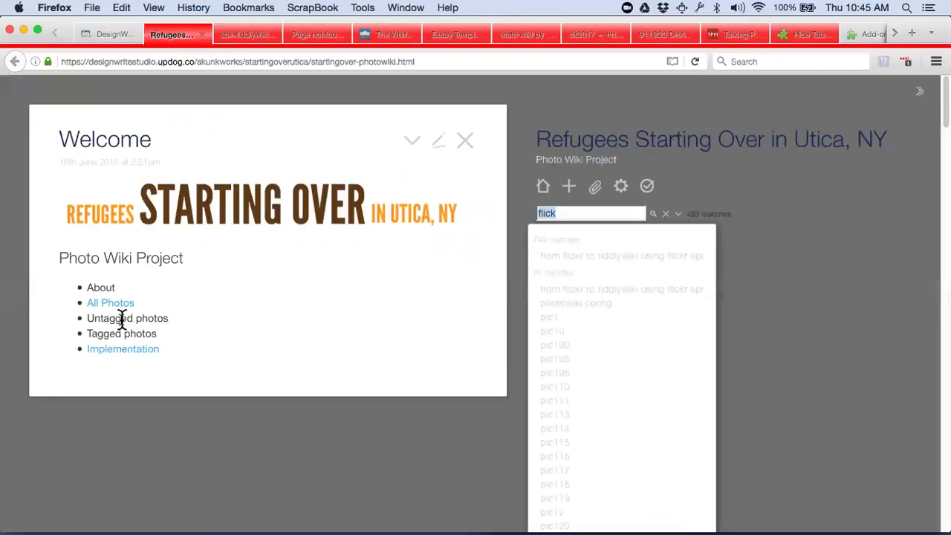
# Step: Glance at the flickr API tiddler, then open pic110 from the All Photos list
pyautogui.click(126, 358)
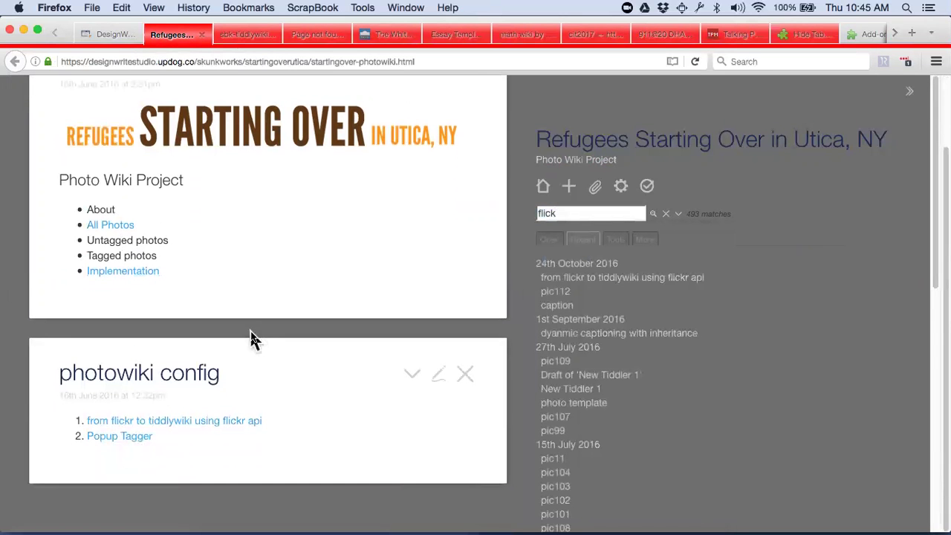
pyautogui.click(222, 421)
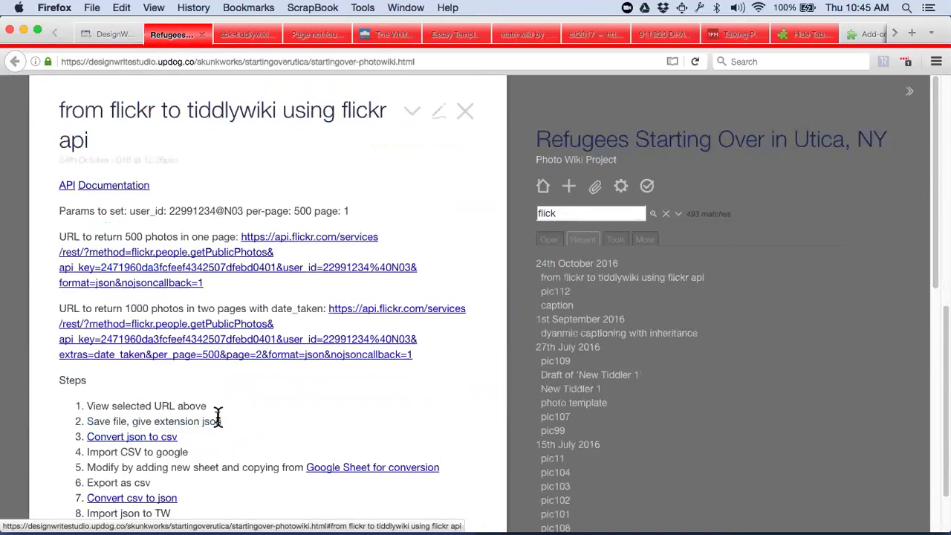
pyautogui.click(465, 115)
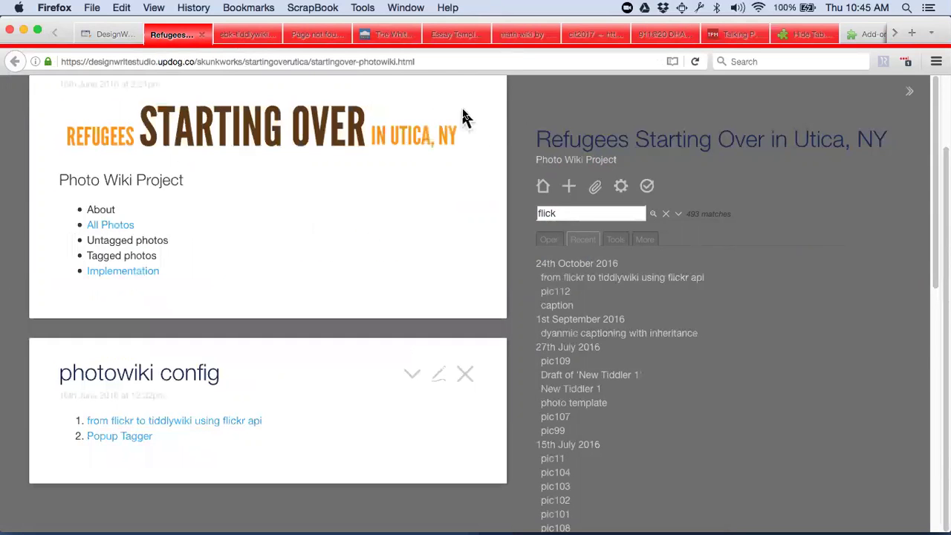
pyautogui.click(122, 226)
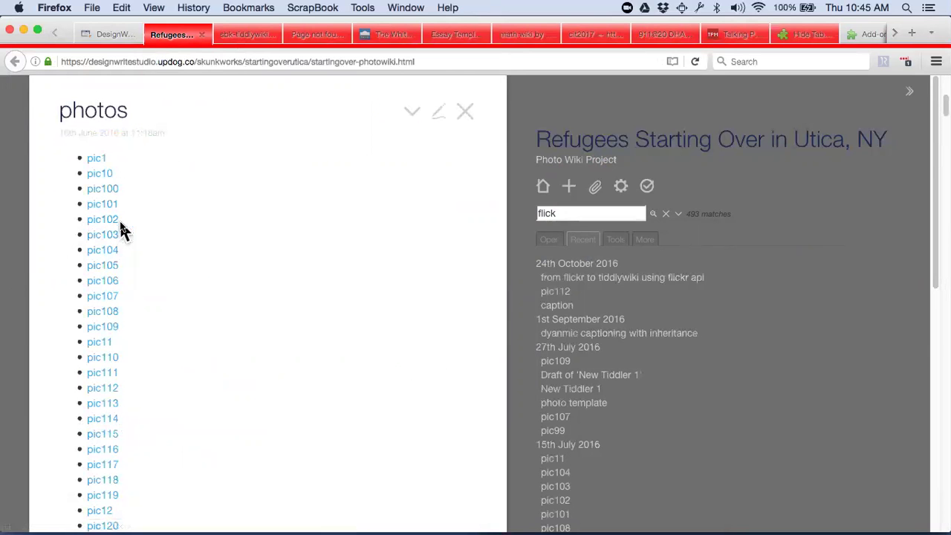
pyautogui.click(113, 358)
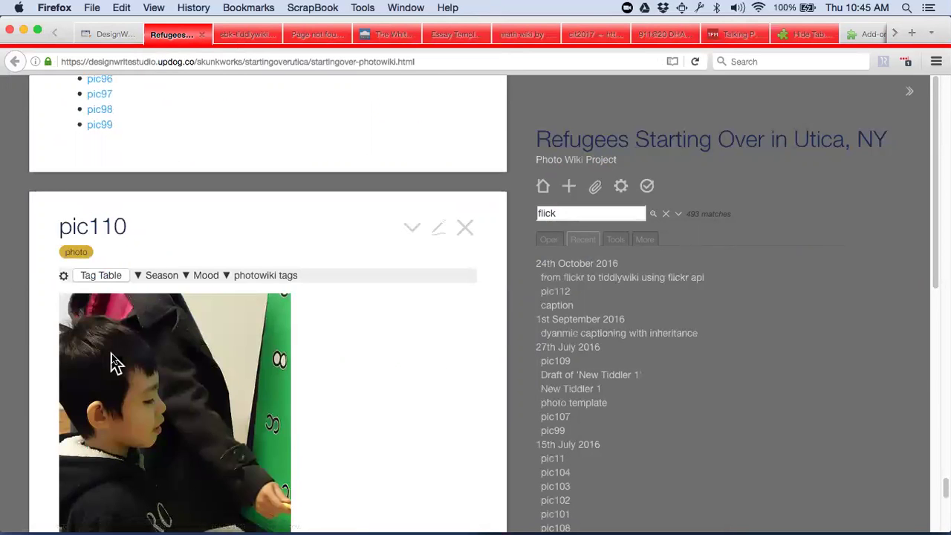
pyautogui.scroll(-5, 407, 352)
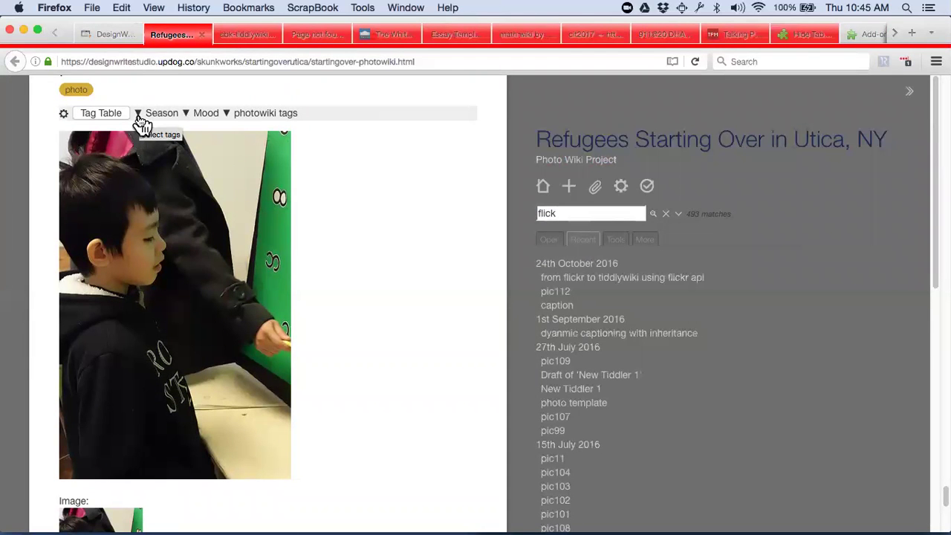
# Step: Tag pic110 with the Happy mood, then switch back to the DesignWriteStudio tab
pyautogui.click(140, 123)
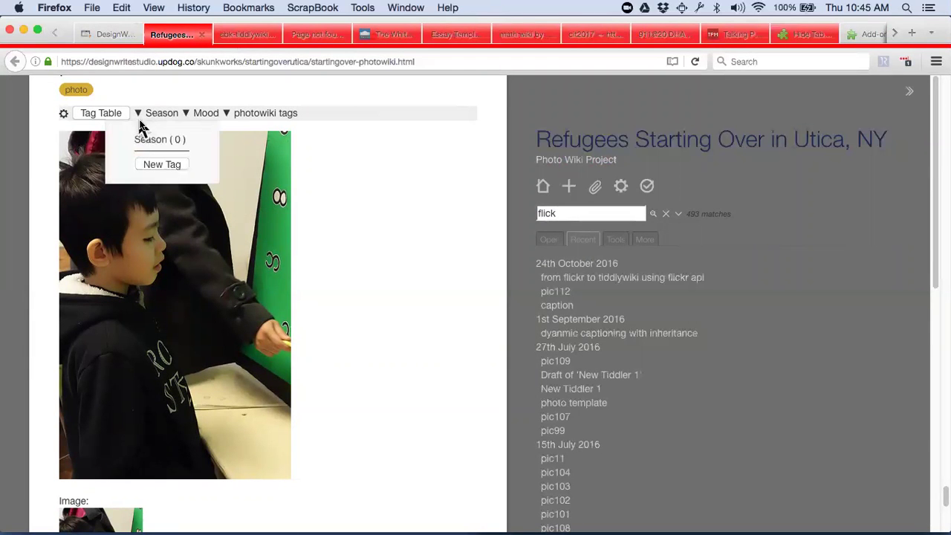
pyautogui.click(214, 122)
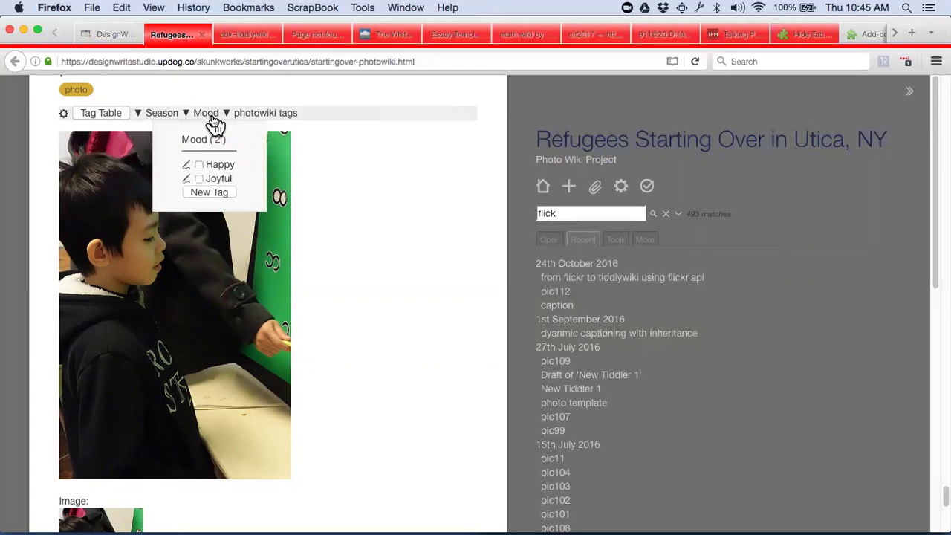
pyautogui.click(216, 168)
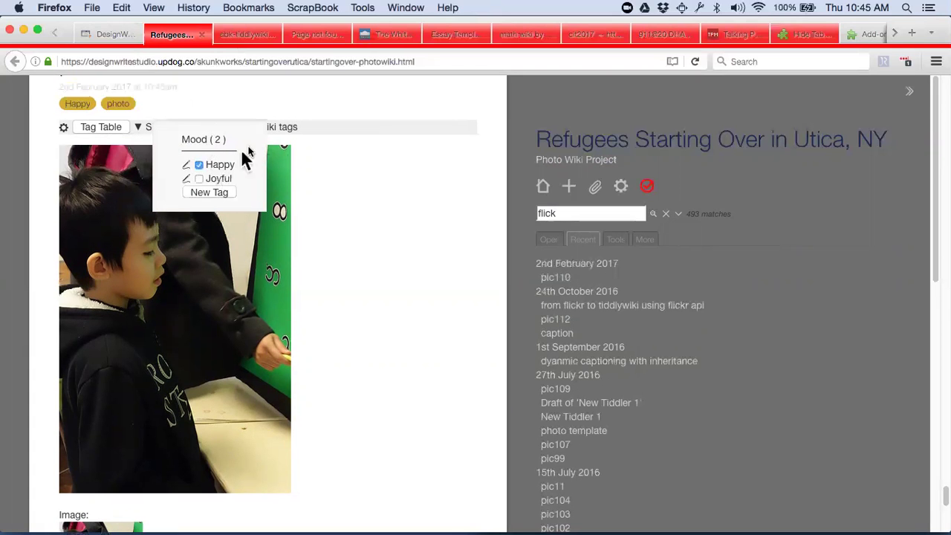
pyautogui.click(341, 104)
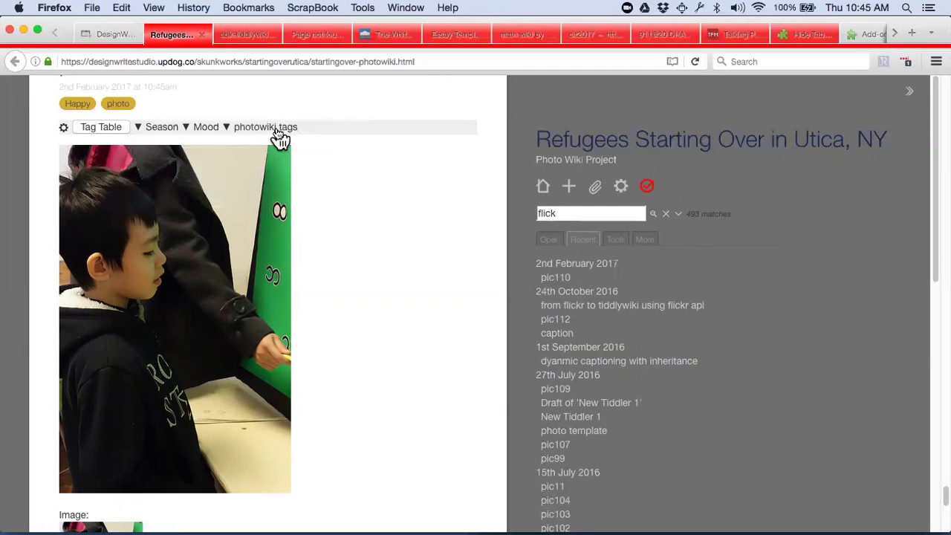
pyautogui.click(276, 133)
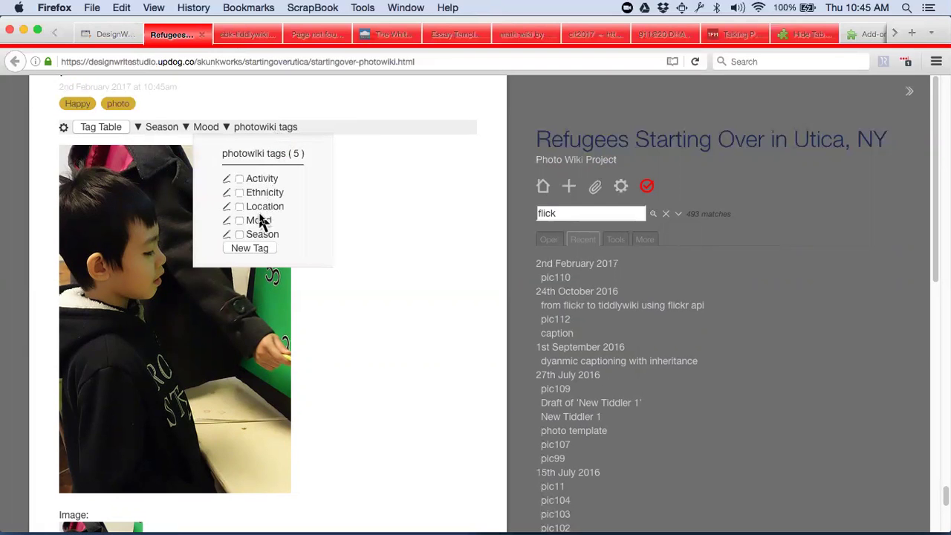
pyautogui.click(312, 103)
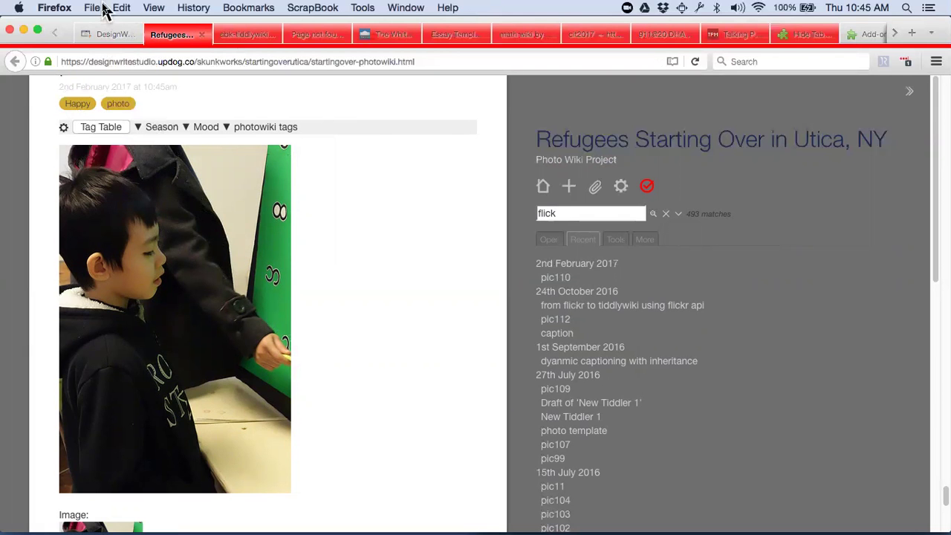
pyautogui.click(108, 34)
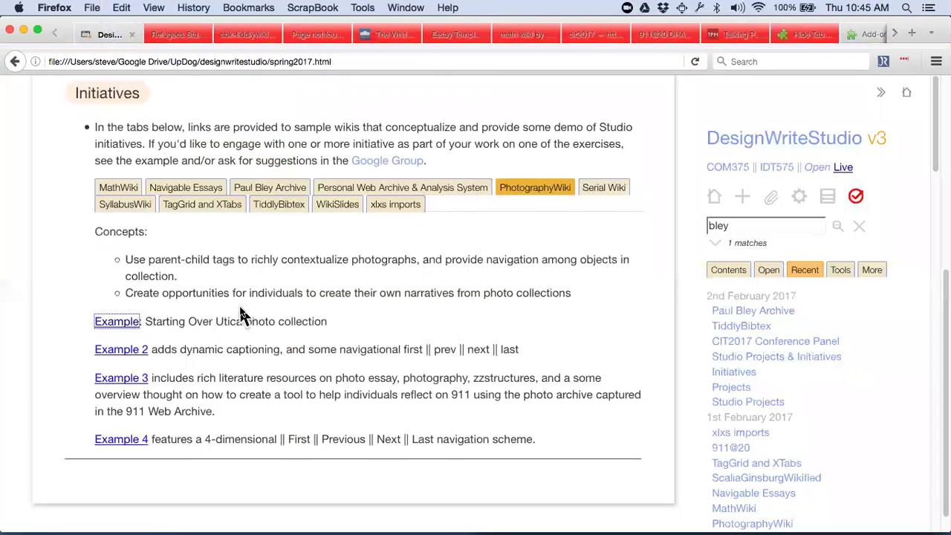
# Step: Open the Example 2 dynamic captioning wiki and go to the pic121 photo tiddler
pyautogui.scroll(-2, 240, 316)
pyautogui.click(123, 329)
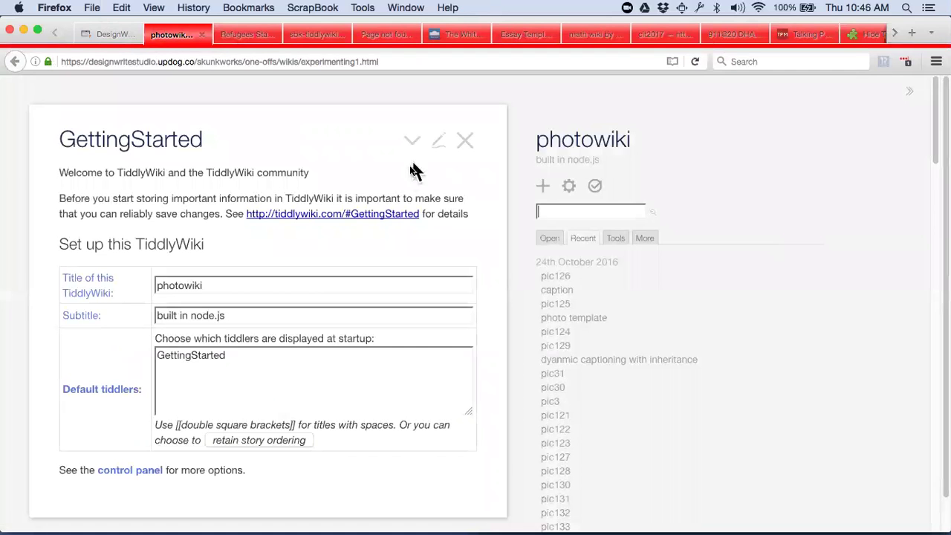
pyautogui.click(465, 141)
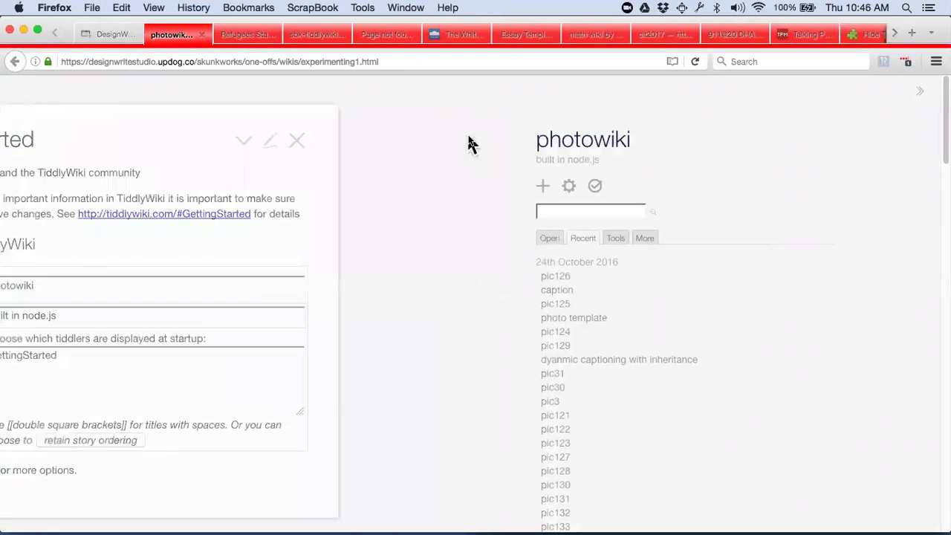
pyautogui.click(605, 361)
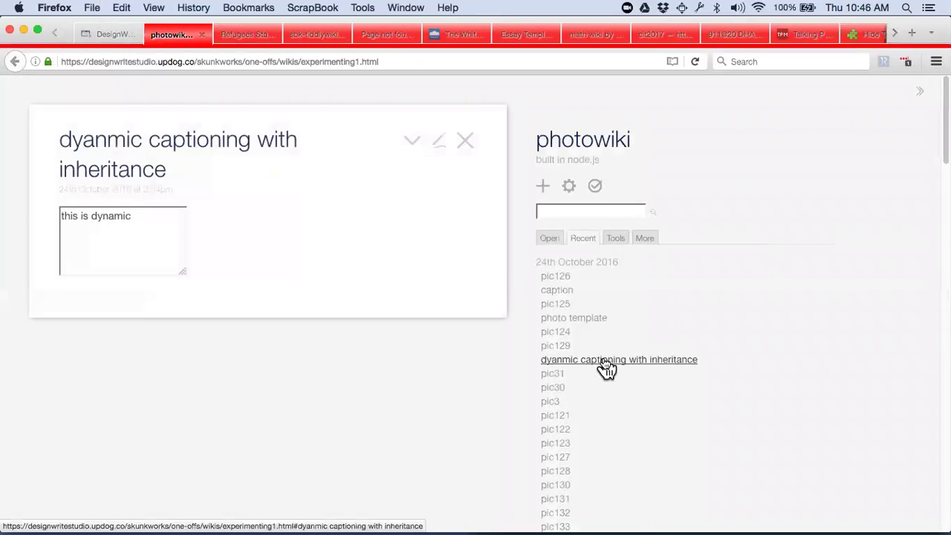
pyautogui.click(555, 306)
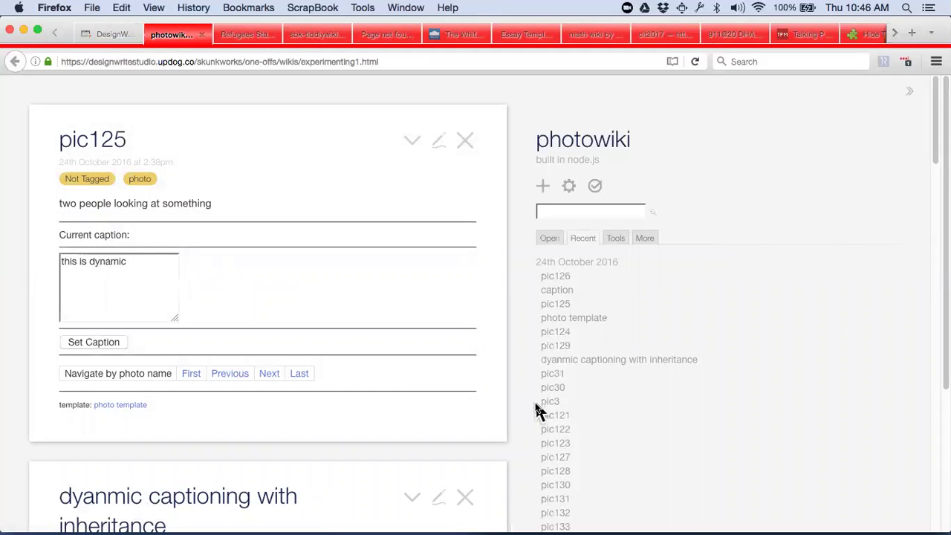
pyautogui.click(556, 419)
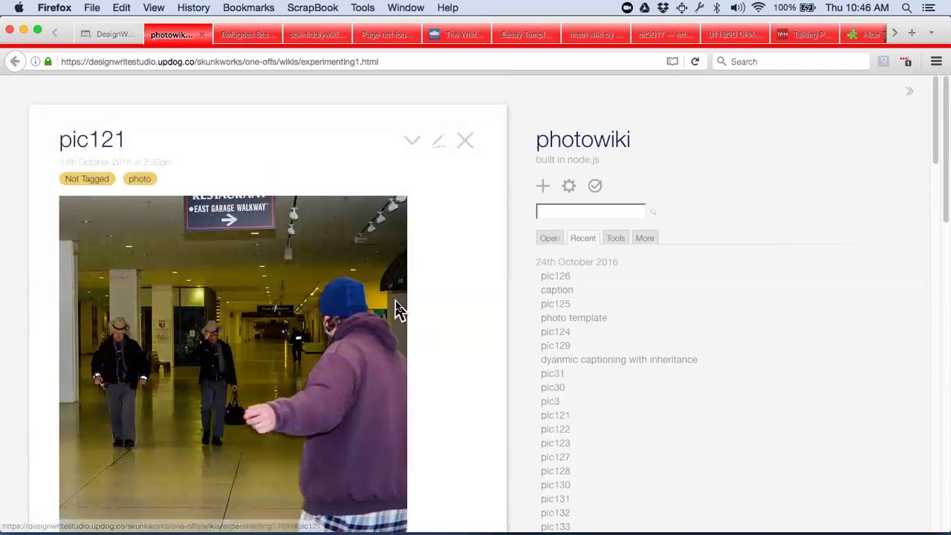
pyautogui.scroll(-5, 395, 312)
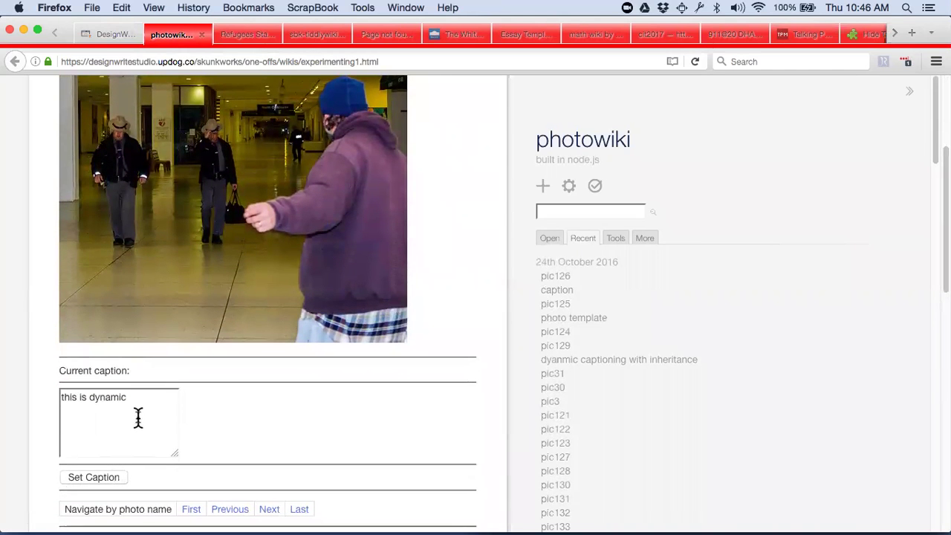
# Step: Caption pic121 'cops walking around', save it, and return to the DesignWriteStudio tab
pyautogui.tripleClick(153, 401)
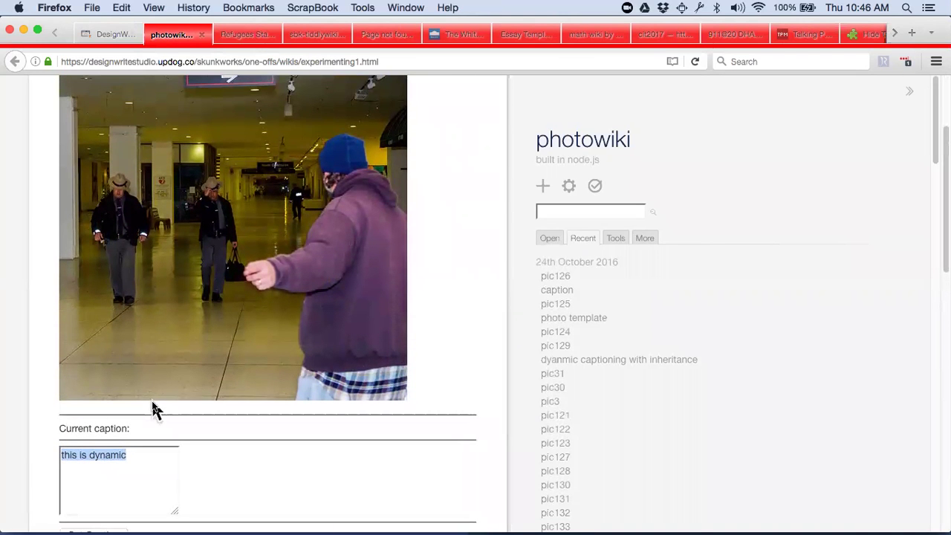
pyautogui.write('copps w')
pyautogui.press('BackSpace')
pyautogui.press('BackSpace')
pyautogui.press('BackSpace')
pyautogui.press('BackSpace')
pyautogui.write('s walking arou')
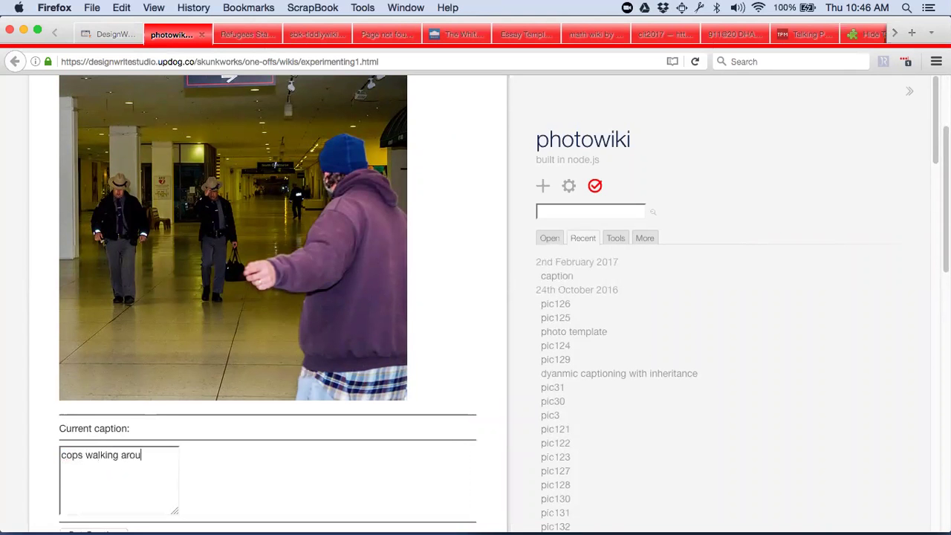
pyautogui.write('nd')
pyautogui.scroll(-3, 119, 372)
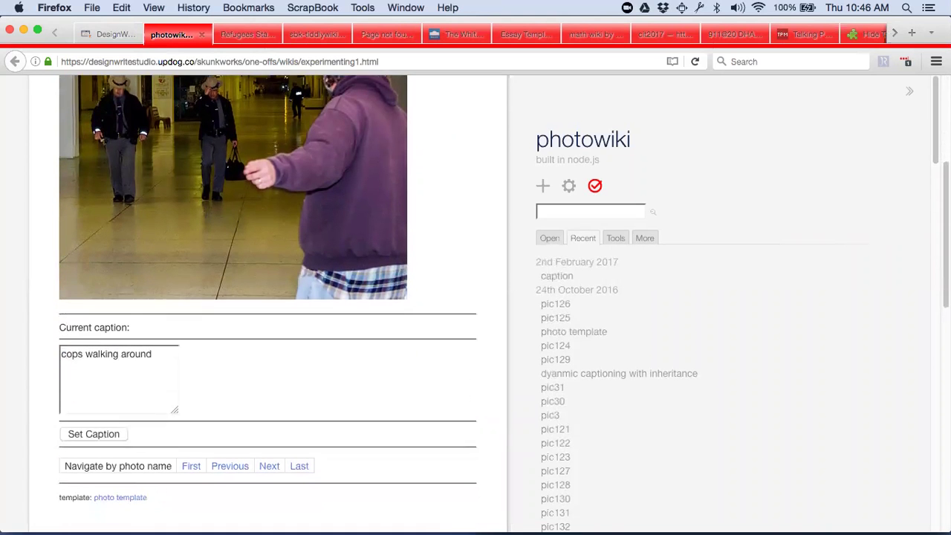
pyautogui.click(81, 438)
pyautogui.scroll(-8, 79, 439)
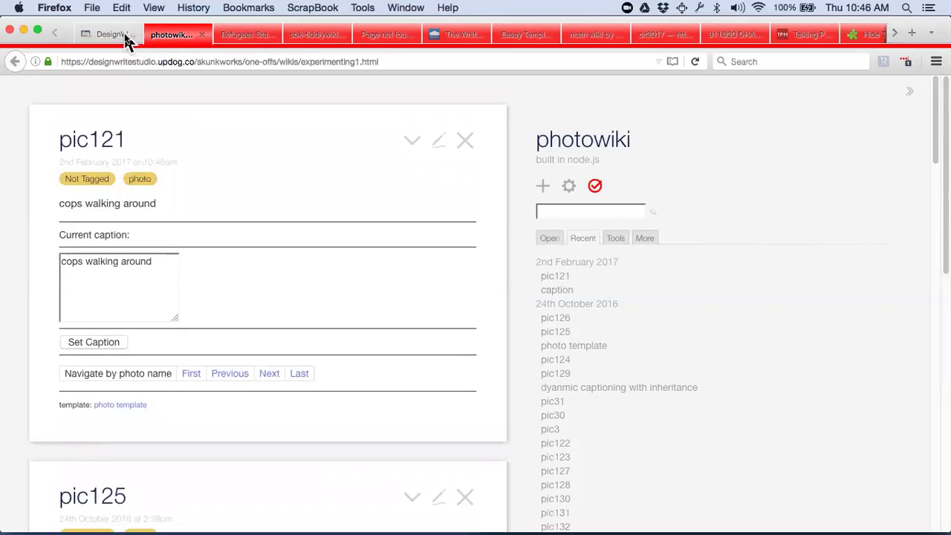
pyautogui.click(124, 34)
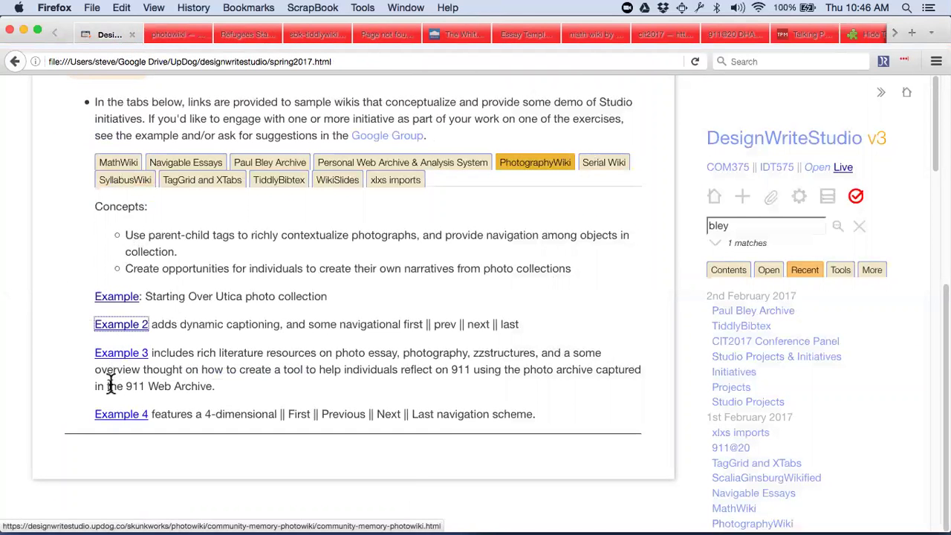
# Step: Open Example 4 and correct its address from udog.co to updog.co so it loads
pyautogui.click(112, 421)
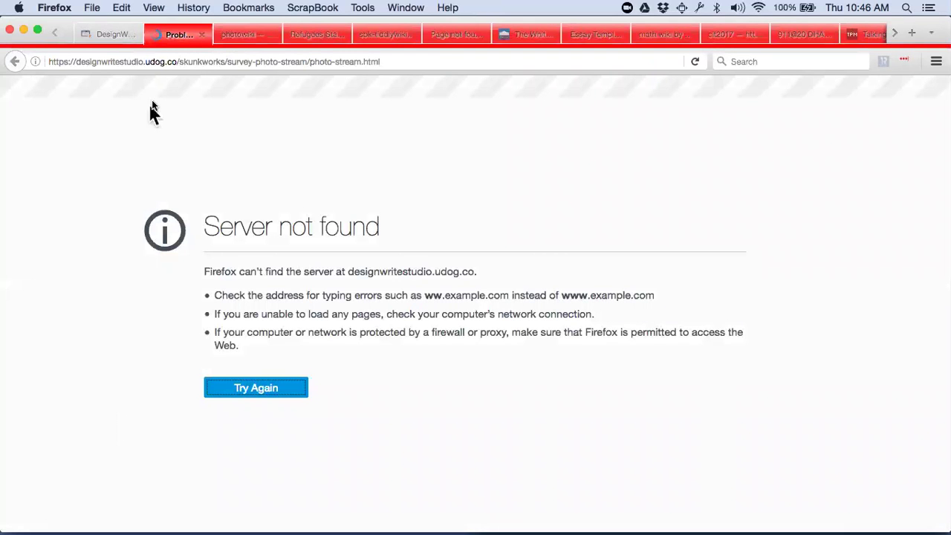
pyautogui.click(149, 59)
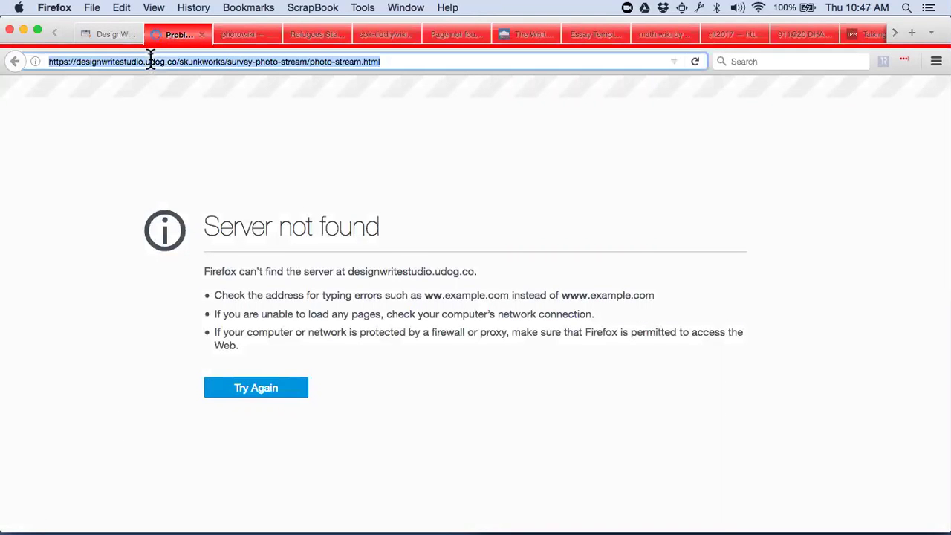
pyautogui.click(150, 60)
pyautogui.write('p')
pyautogui.press('Return')
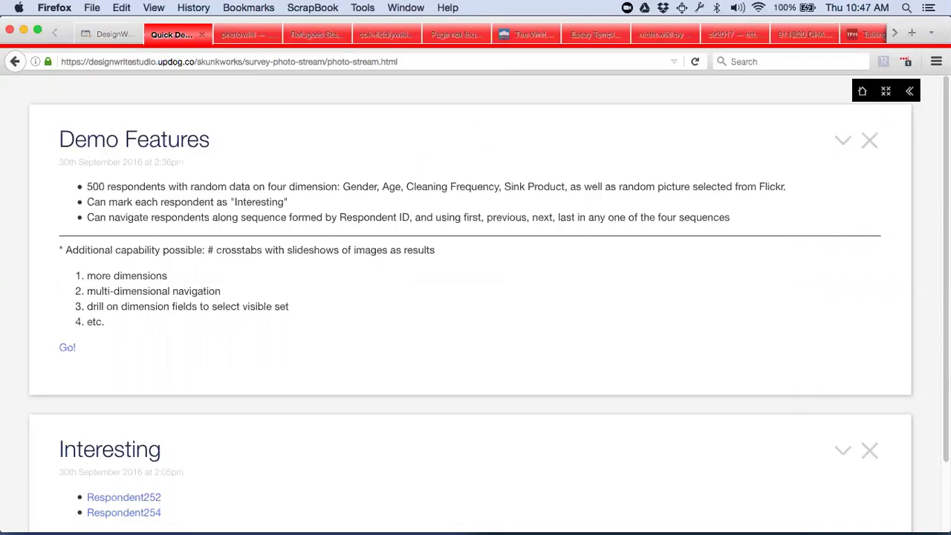
# Step: Follow the Demo Features 'Go!' link to open Respondent250's sink photo card
pyautogui.scroll(-3, 341, 232)
pyautogui.scroll(3, 340, 232)
pyautogui.scroll(-3, 341, 237)
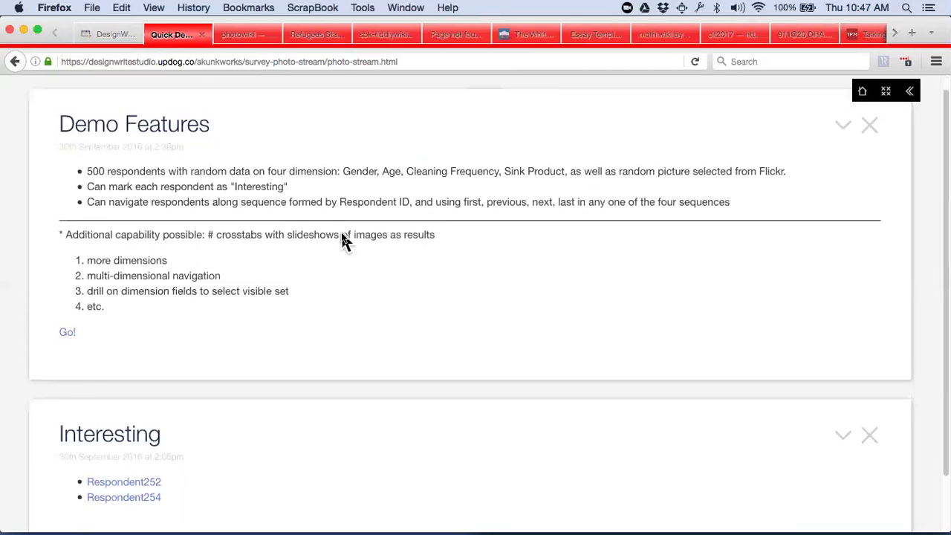
pyautogui.click(66, 275)
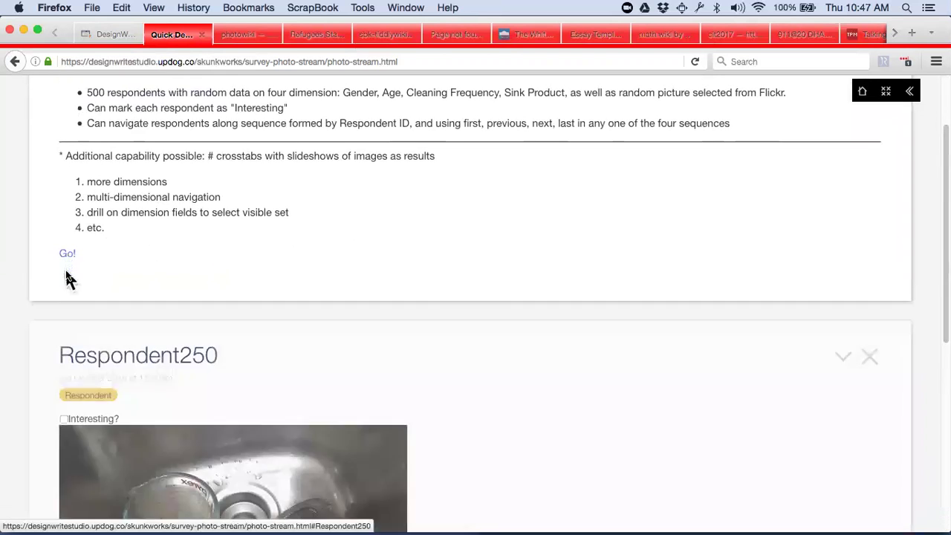
pyautogui.scroll(-6, 227, 282)
pyautogui.scroll(4, 227, 283)
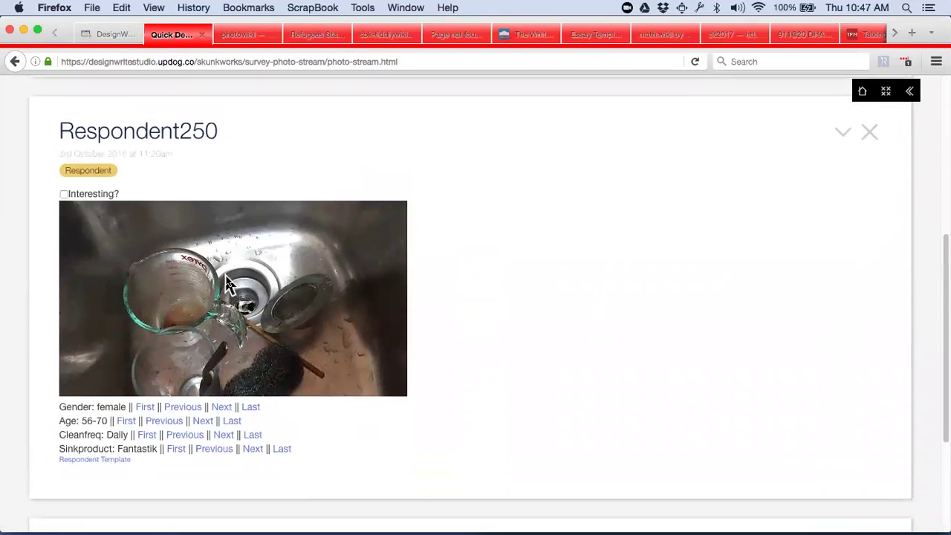
pyautogui.scroll(-1, 229, 285)
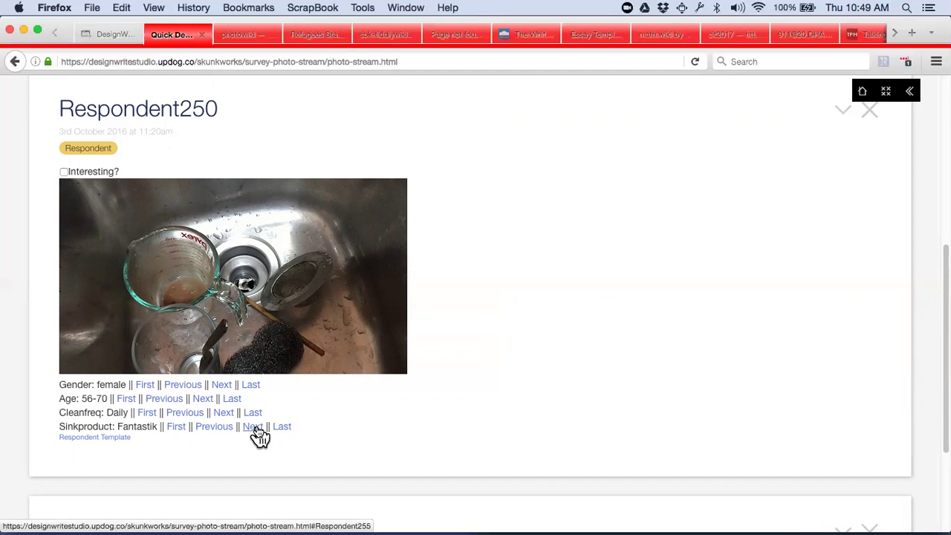
pyautogui.scroll(-5, 219, 388)
# Step: Switch the story view to the zoomin layout from the sidebar
pyautogui.scroll(-4, 219, 388)
pyautogui.press('Home')
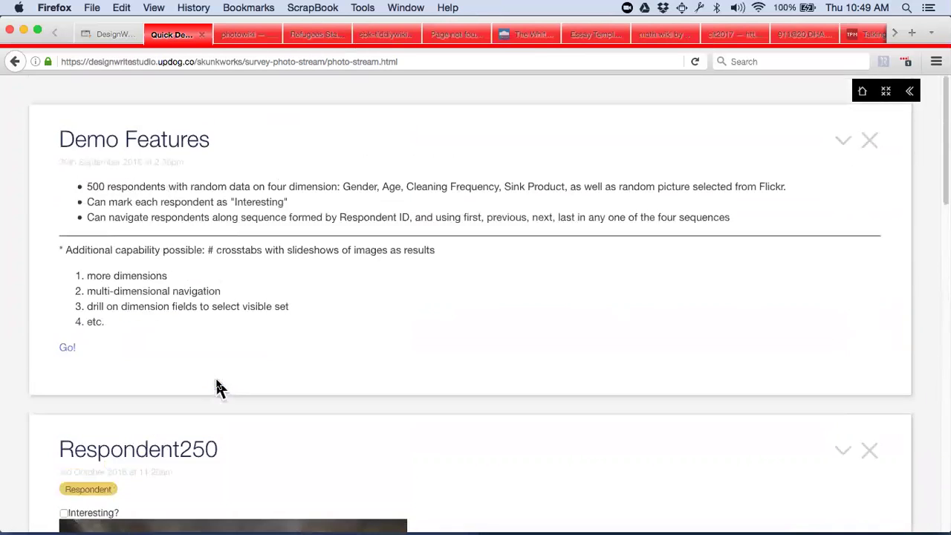
pyautogui.click(909, 90)
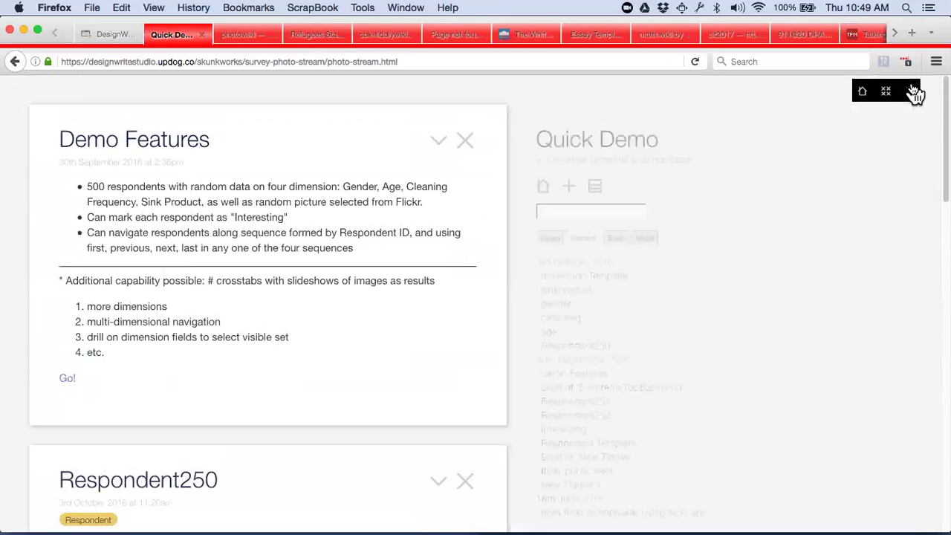
pyautogui.click(598, 190)
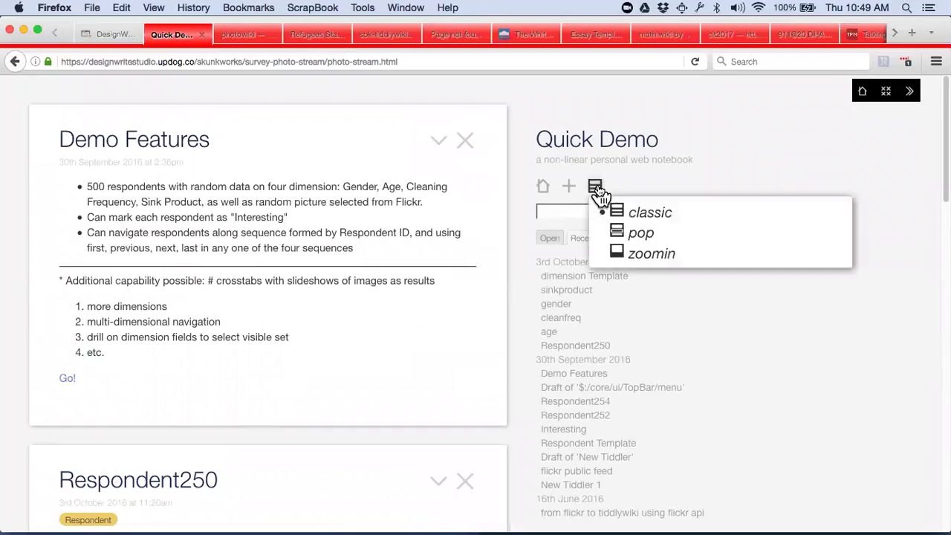
pyautogui.click(620, 254)
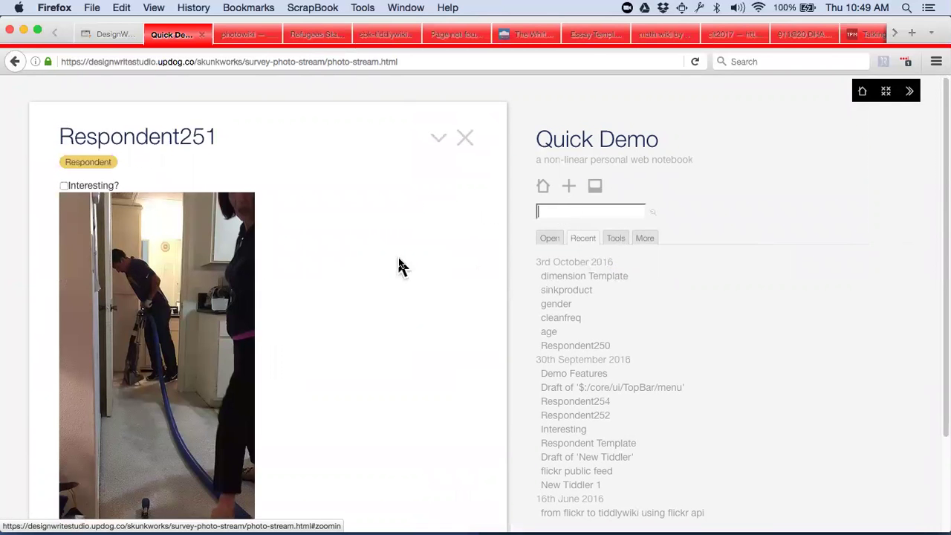
pyautogui.click(913, 92)
# Step: Step through respondents by gender, age and sink product, ending on Respondent10
pyautogui.scroll(-3, 606, 269)
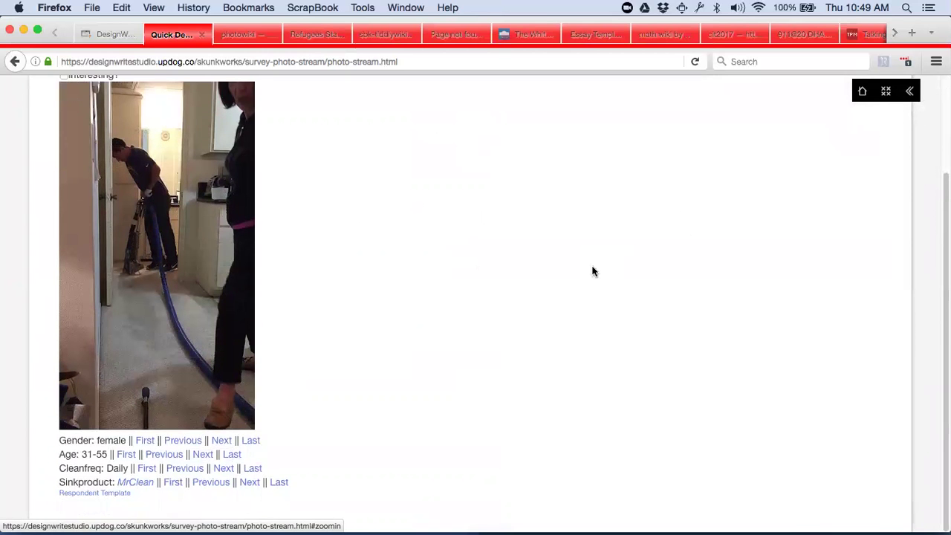
pyautogui.click(223, 442)
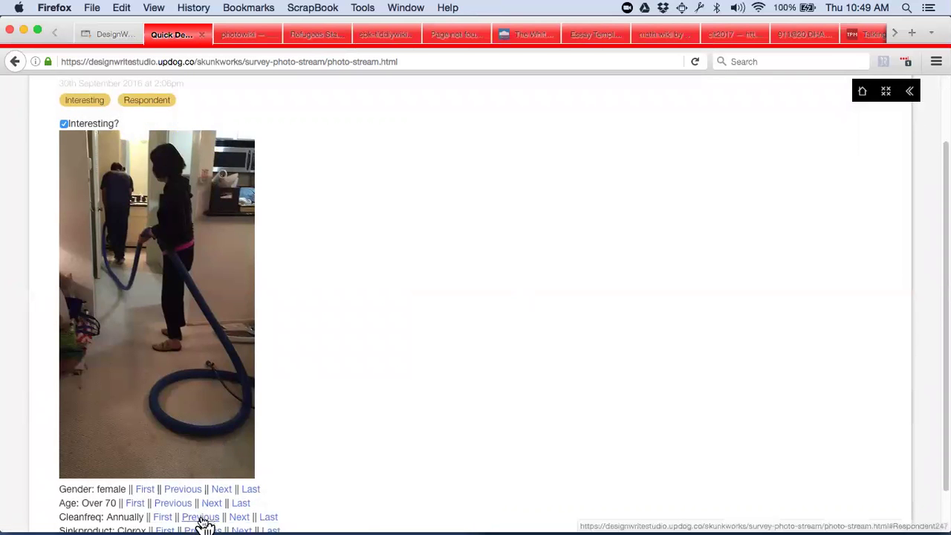
pyautogui.click(211, 504)
pyautogui.scroll(-1, 223, 505)
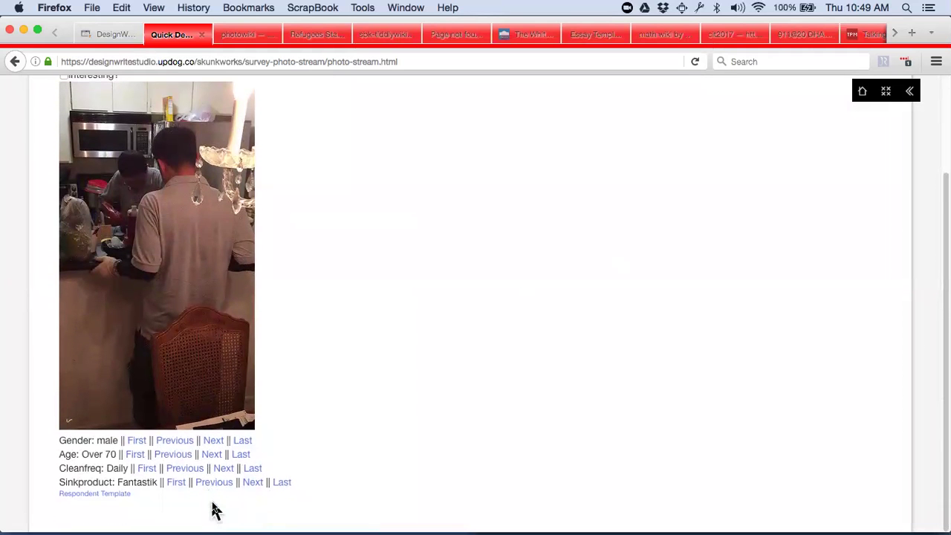
pyautogui.click(253, 484)
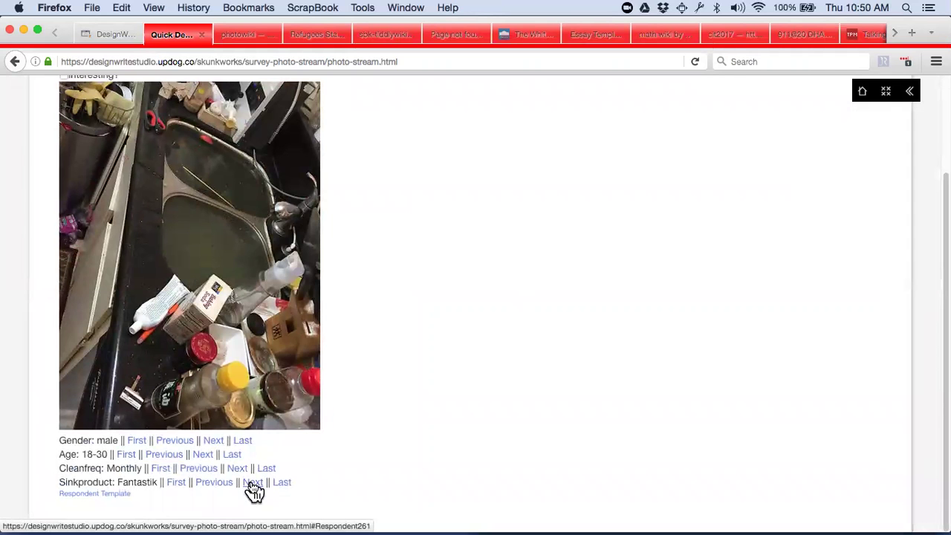
pyautogui.click(176, 482)
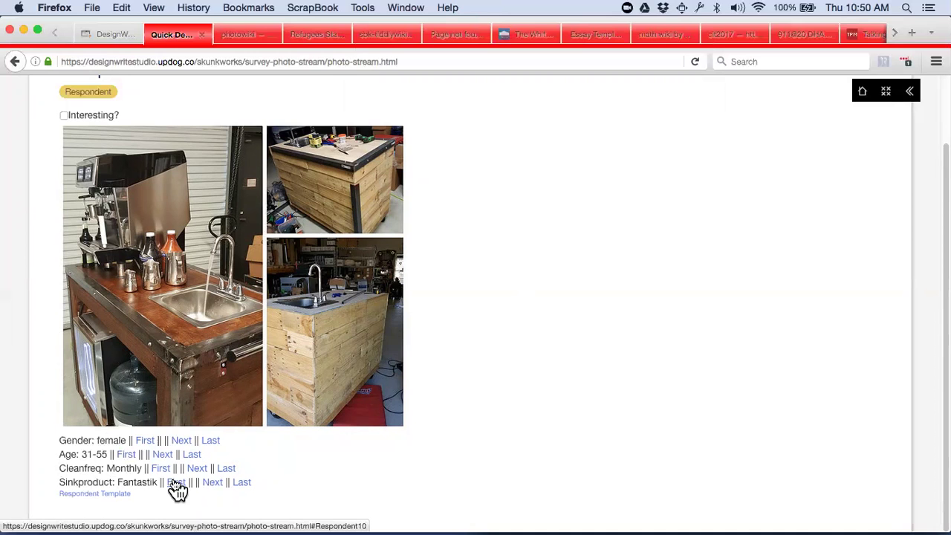
pyautogui.click(176, 483)
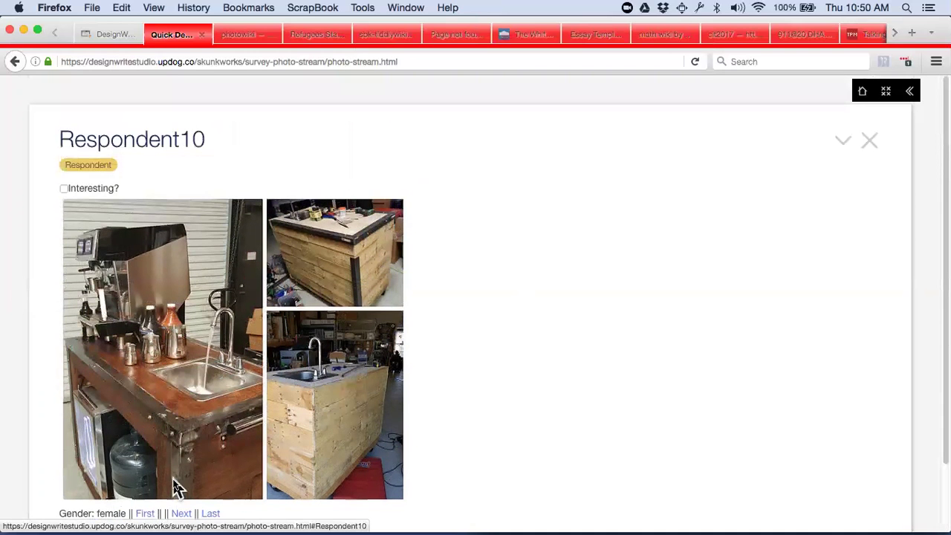
# Step: Back on DesignWriteStudio, open the Serial Wiki initiative tab after briefly checking SyllabusWiki
pyautogui.click(113, 35)
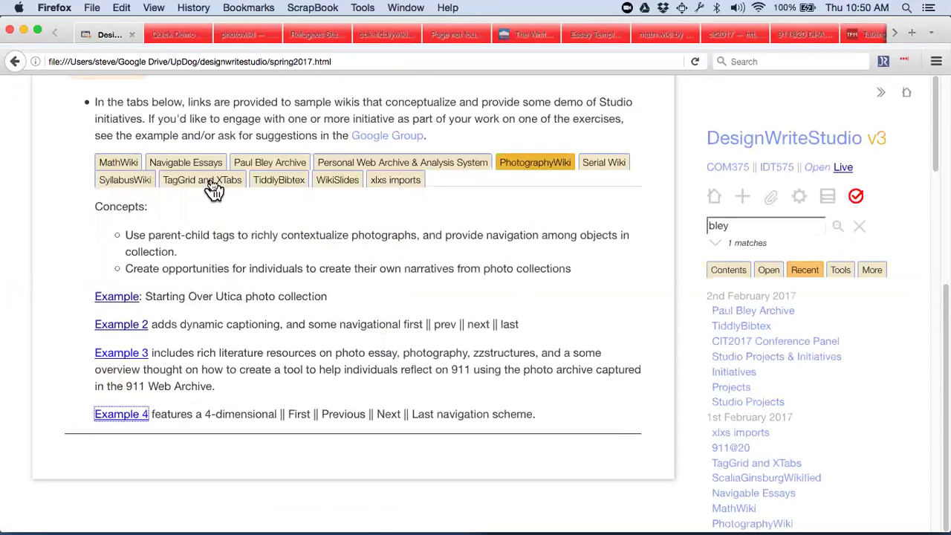
pyautogui.click(603, 163)
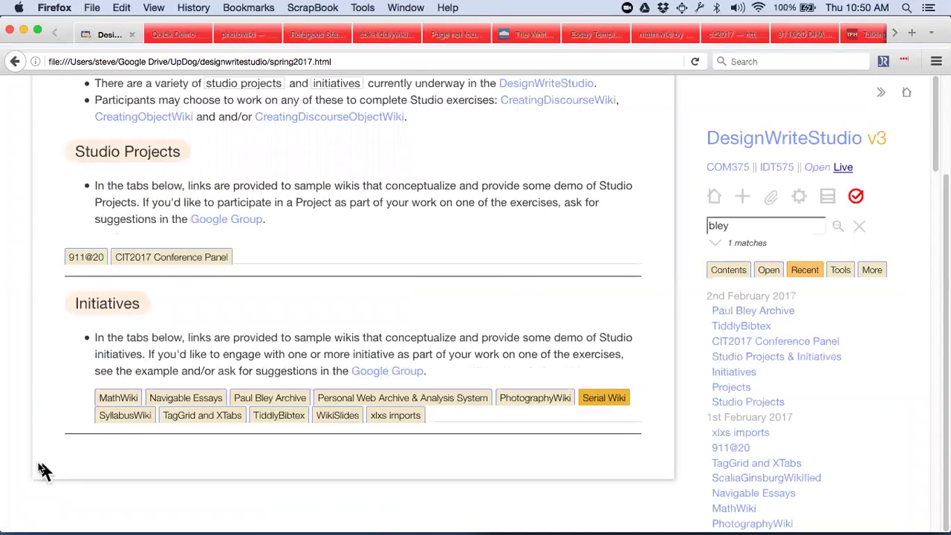
pyautogui.click(126, 421)
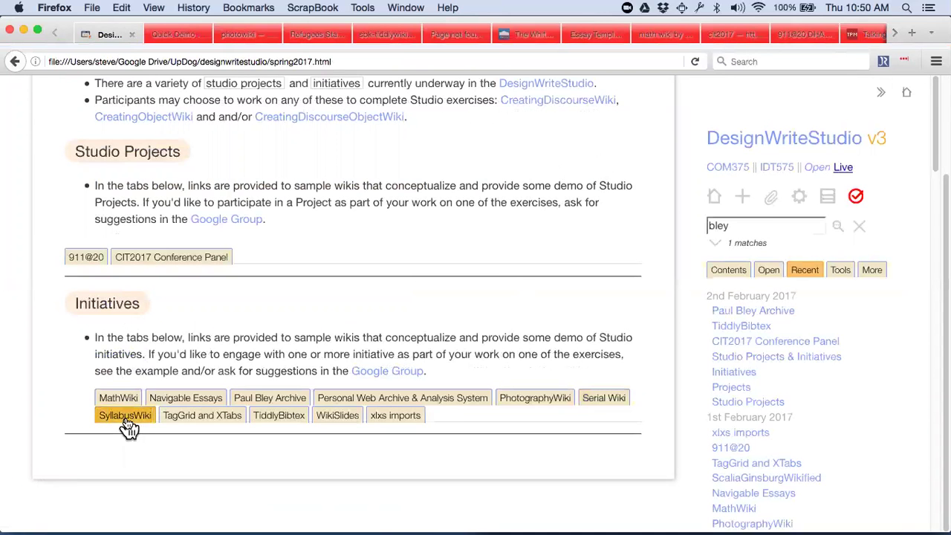
pyautogui.click(602, 409)
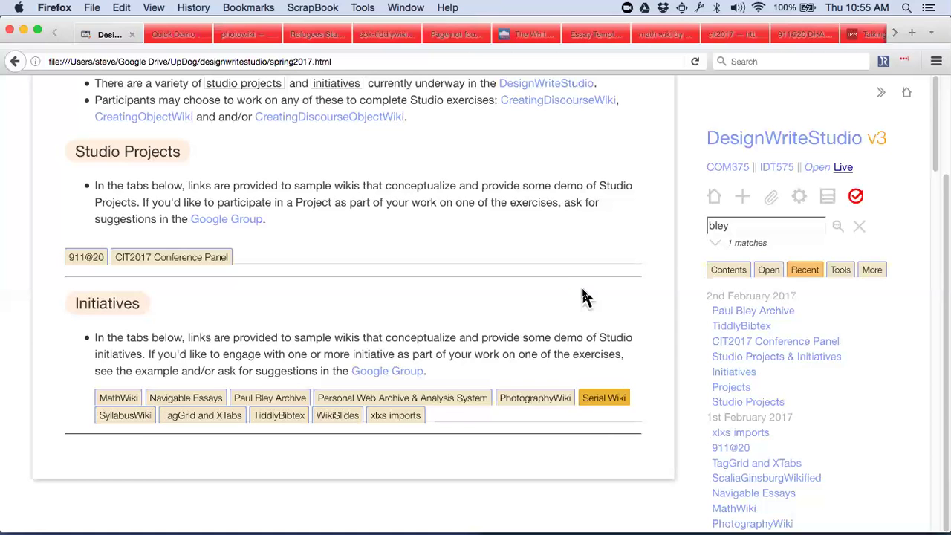
# Step: Select the SyllabusWiki tab in the Initiatives tab set
pyautogui.click(124, 418)
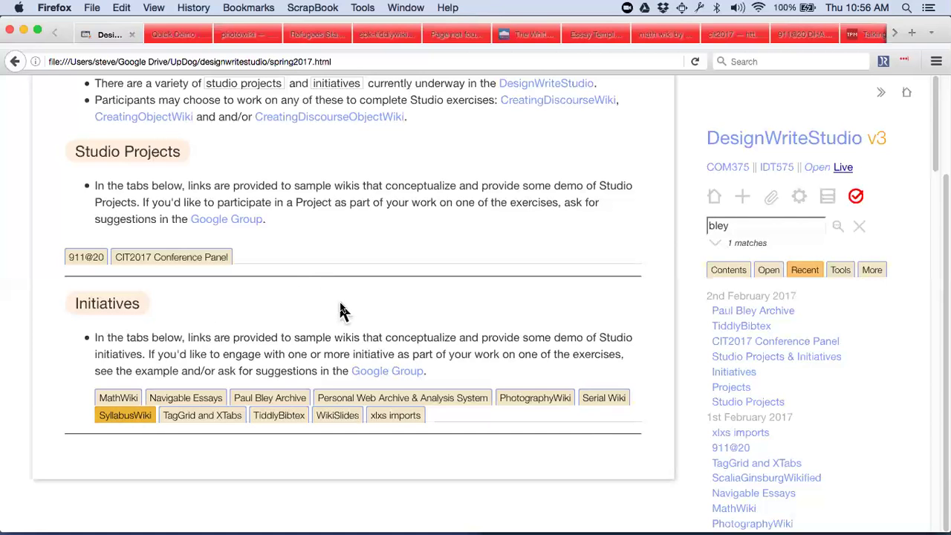
# Step: Show the TagGrid and XTabs initiative's concept and Example link
pyautogui.click(217, 419)
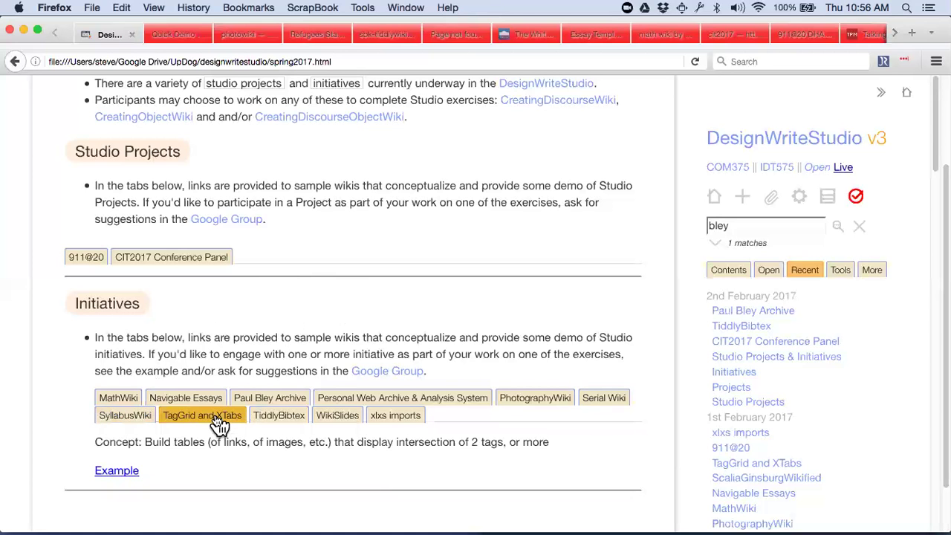
pyautogui.scroll(-2, 219, 423)
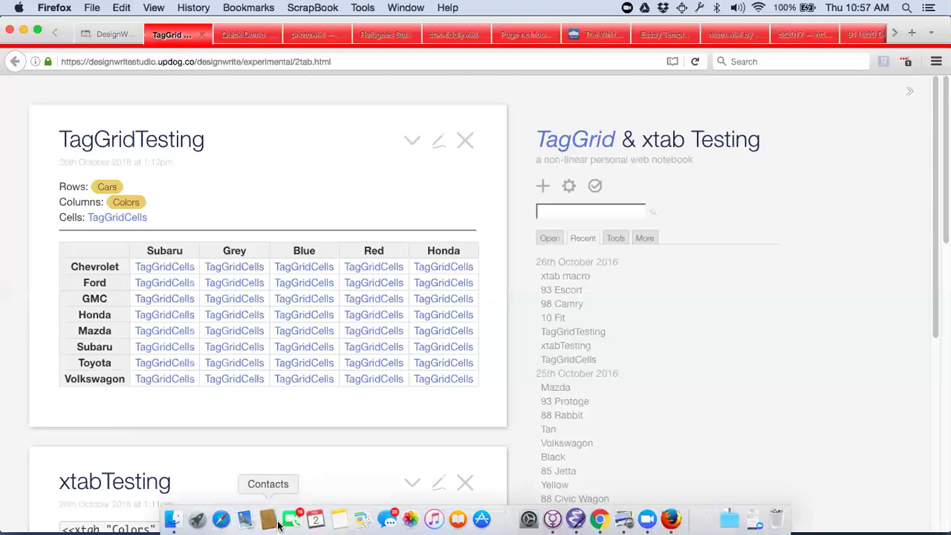
# Step: Change xtabTesting's line 2 to <<xtab "Cars" "Colors">>, save, and open the 93 Escort Wagon note
pyautogui.scroll(-8, 238, 422)
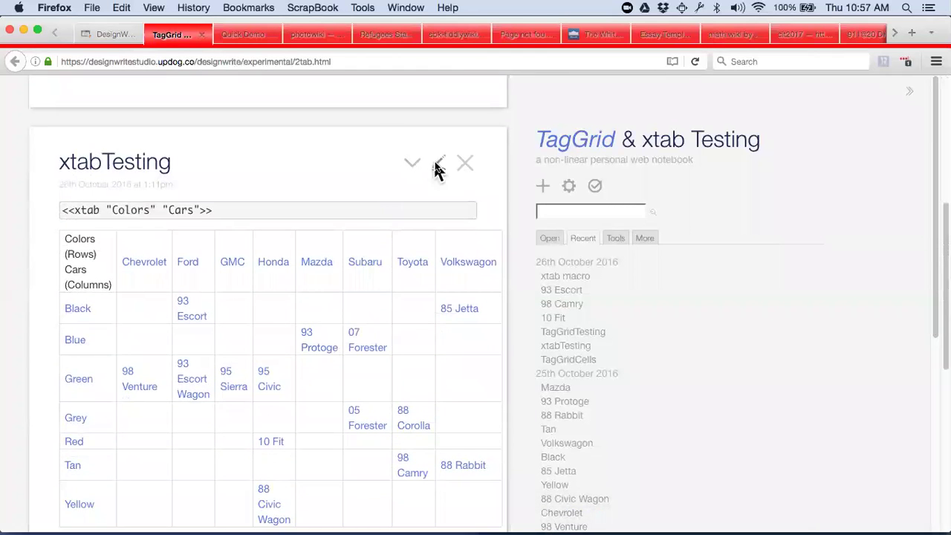
pyautogui.click(438, 164)
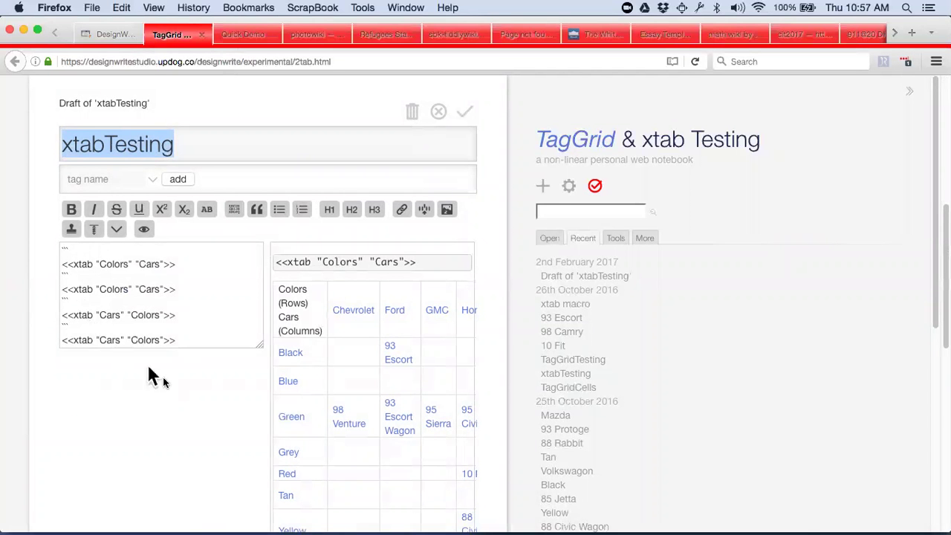
pyautogui.scroll(-5, 176, 392)
pyautogui.scroll(6, 176, 392)
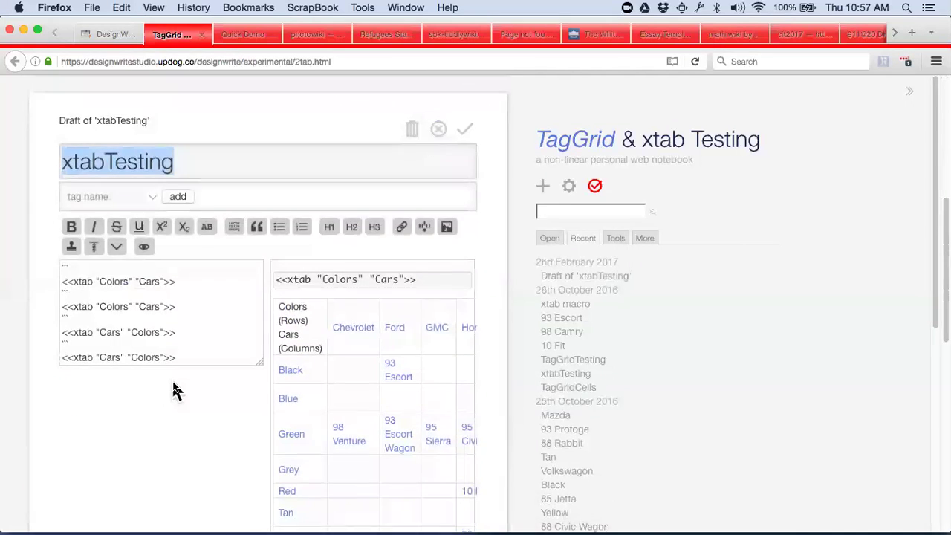
pyautogui.click(112, 307)
pyautogui.doubleClick(113, 307)
pyautogui.write('Cars"')
pyautogui.doubleClick(143, 306)
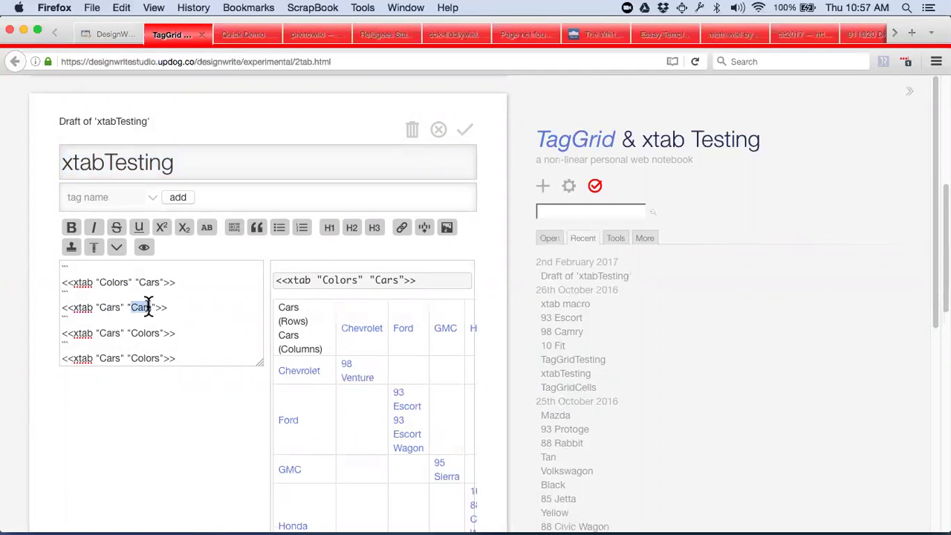
pyautogui.write('Colors"')
pyautogui.click(465, 132)
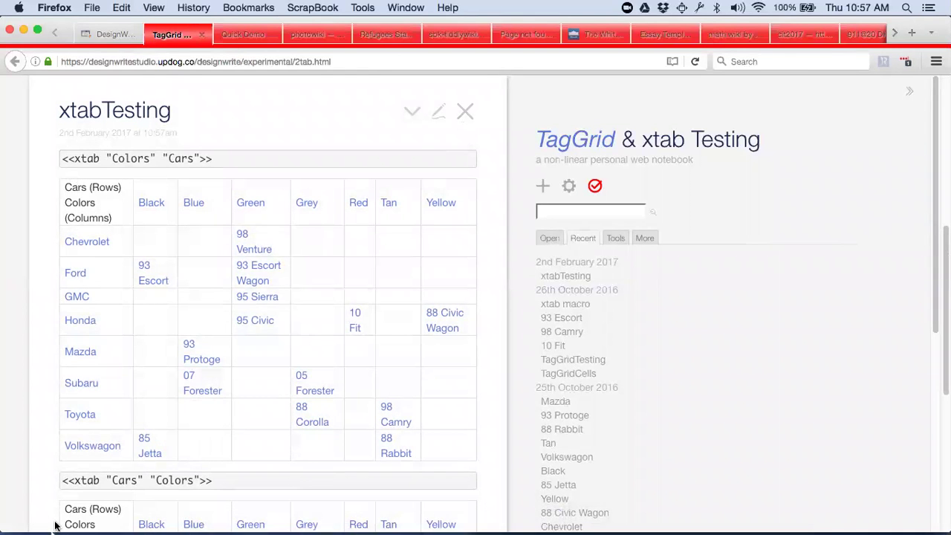
pyautogui.click(257, 275)
# Step: Edit xtabTesting and swap line 2 back to <<xtab "Colors" "Cars">>
pyautogui.scroll(10, 329, 424)
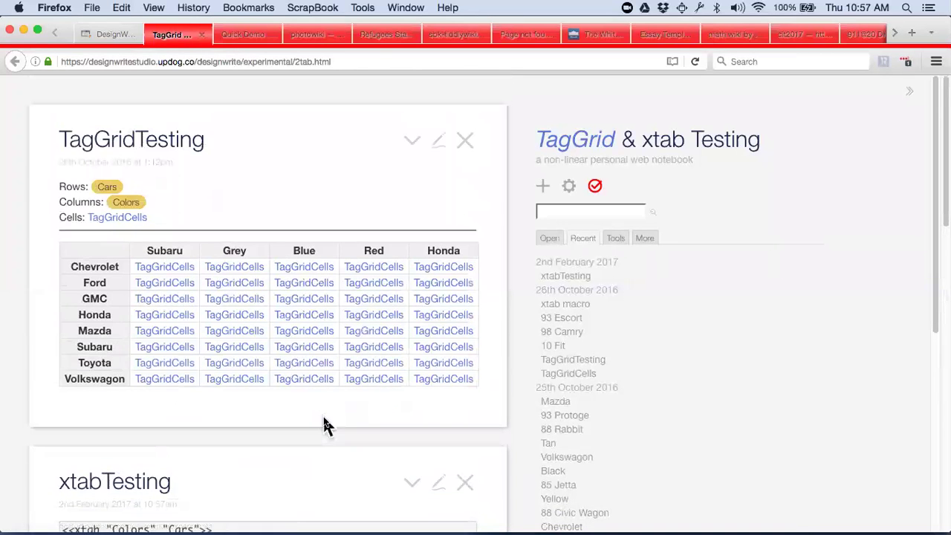
pyautogui.scroll(-4, 381, 254)
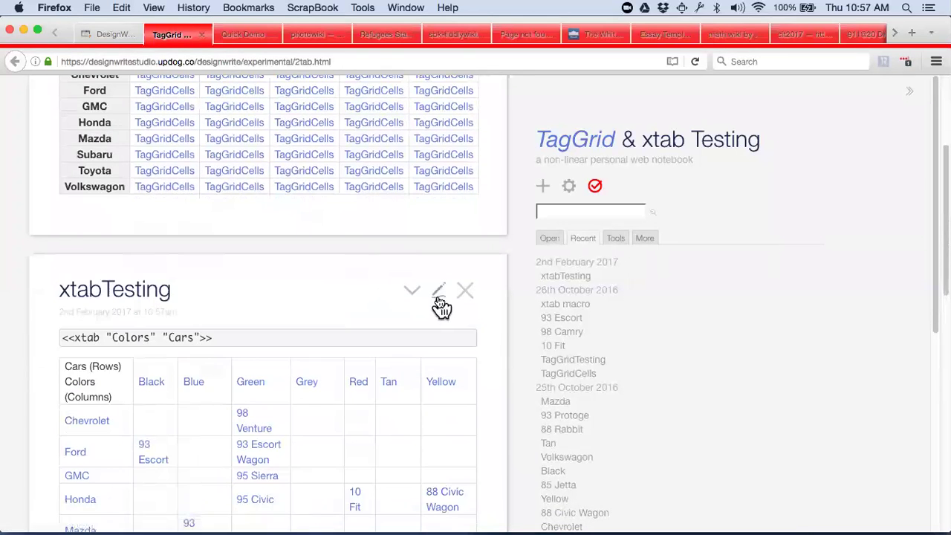
pyautogui.click(438, 290)
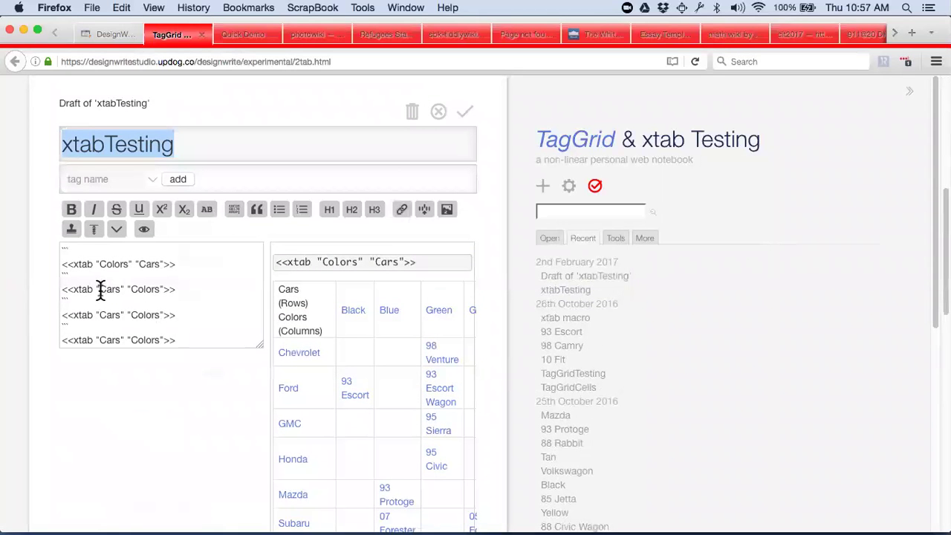
pyautogui.click(106, 286)
pyautogui.doubleClick(106, 289)
pyautogui.write('Colors')
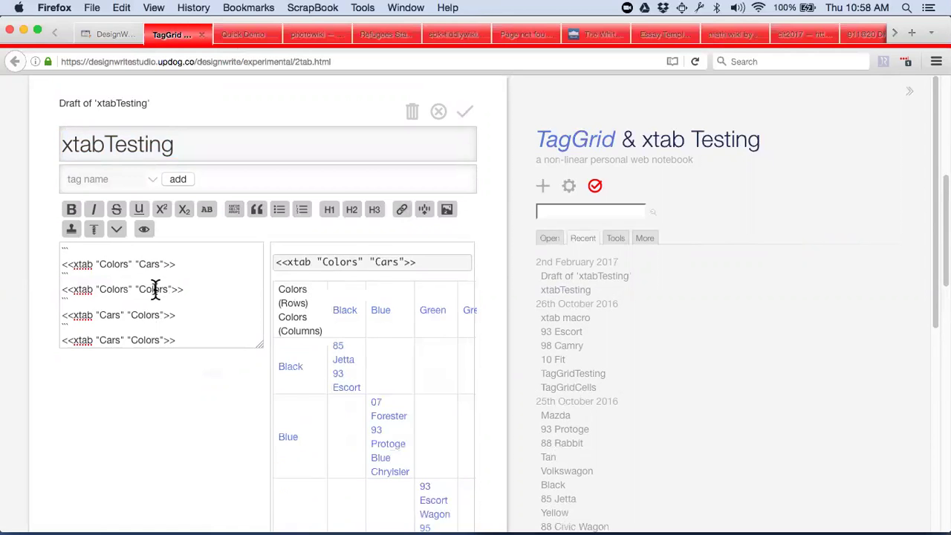
pyautogui.doubleClick(153, 289)
pyautogui.write('Cars')
# Step: Delete the three extra xtab lines and save xtabTesting
pyautogui.press('Right')
pyautogui.press('Right')
pyautogui.press('Right')
pyautogui.press('Right')
pyautogui.press('Right')
pyautogui.press('Right')
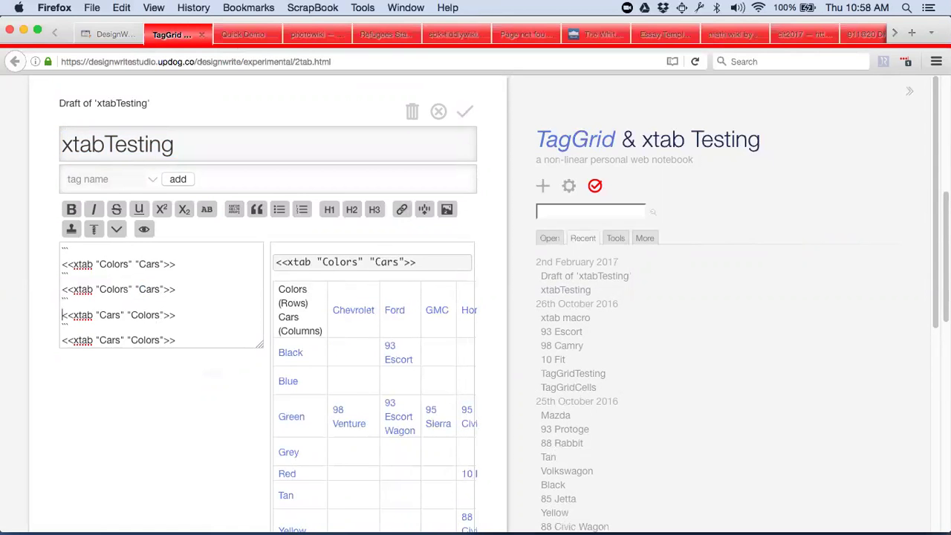
pyautogui.hotkey('shift', 'Down')
pyautogui.hotkey('shift', 'Down')
pyautogui.hotkey('shift', 'Down')
pyautogui.press('BackSpace')
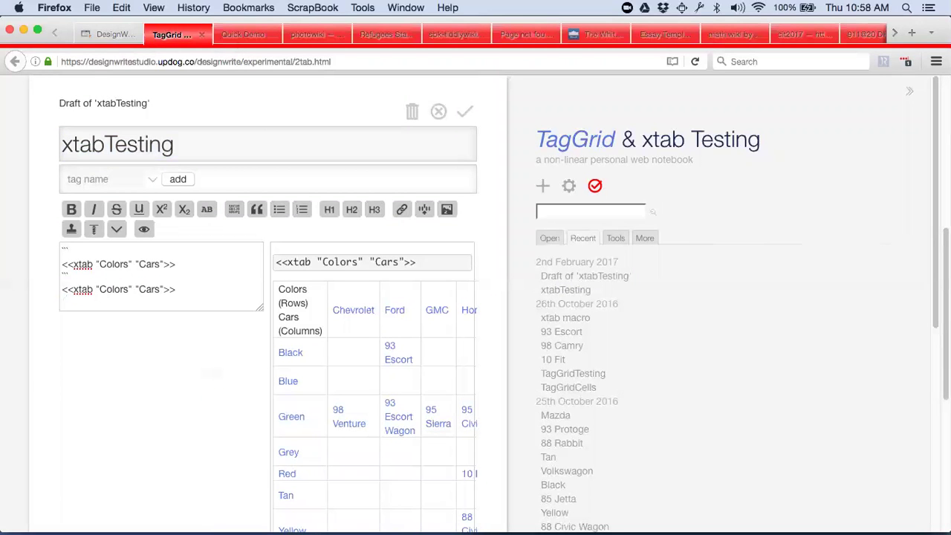
pyautogui.click(469, 108)
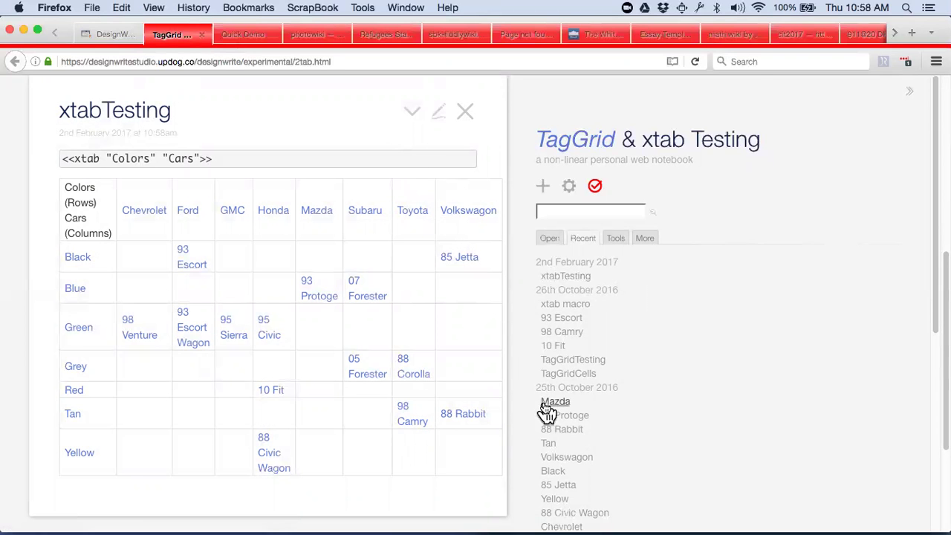
# Step: Search the wiki for 'xtab' and open the xtab macro tiddler
pyautogui.scroll(-1, 546, 411)
pyautogui.scroll(-10, 672, 341)
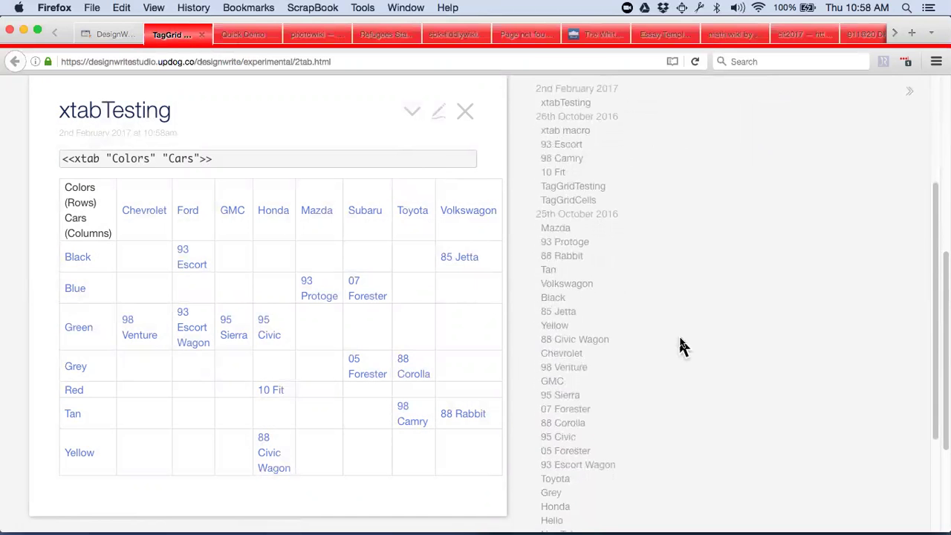
pyautogui.scroll(10, 682, 345)
pyautogui.click(599, 211)
pyautogui.write('xtab')
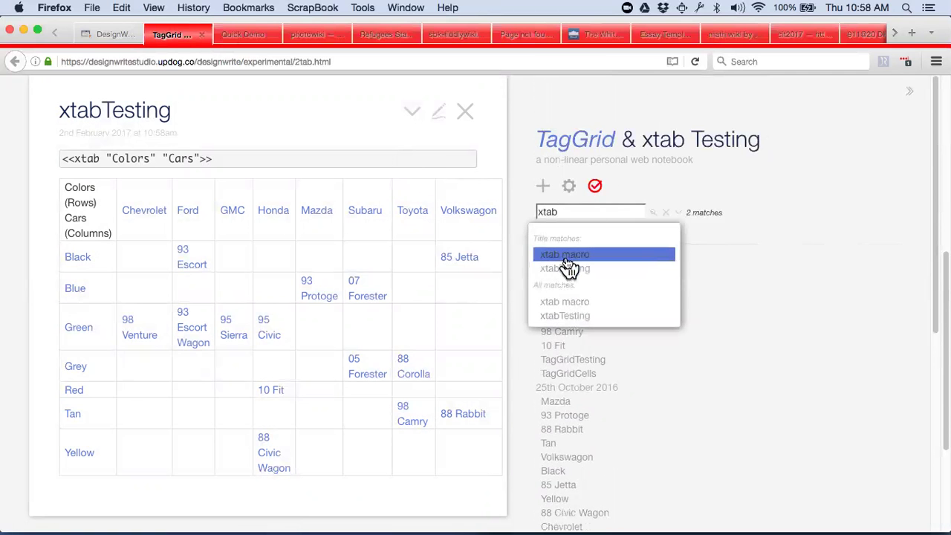
pyautogui.click(566, 258)
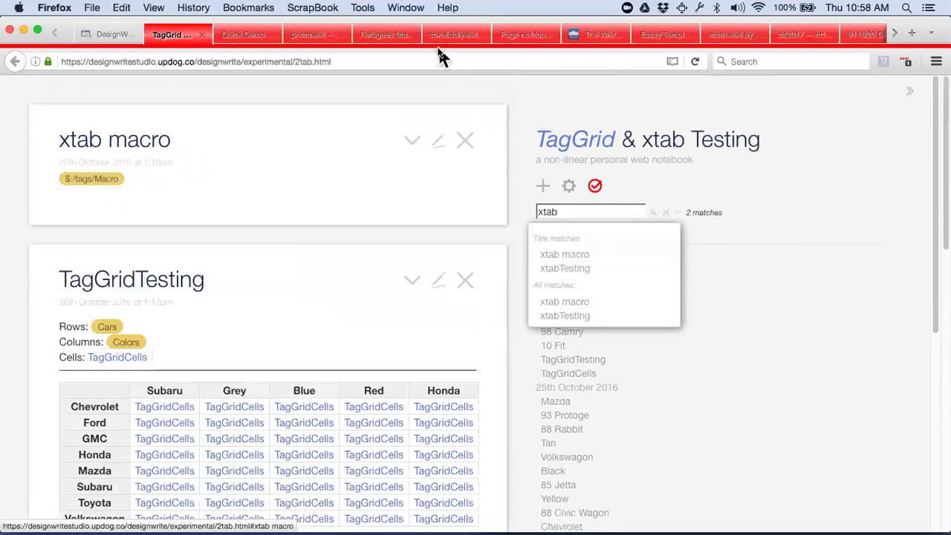
# Step: View the xtab macro's source in edit mode, then cancel the draft without saving
pyautogui.click(437, 152)
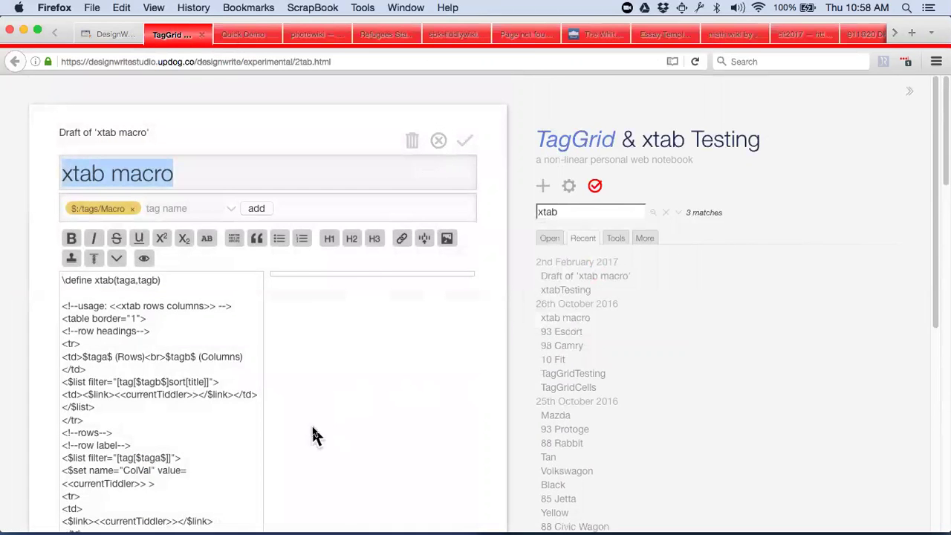
pyautogui.scroll(-10, 312, 435)
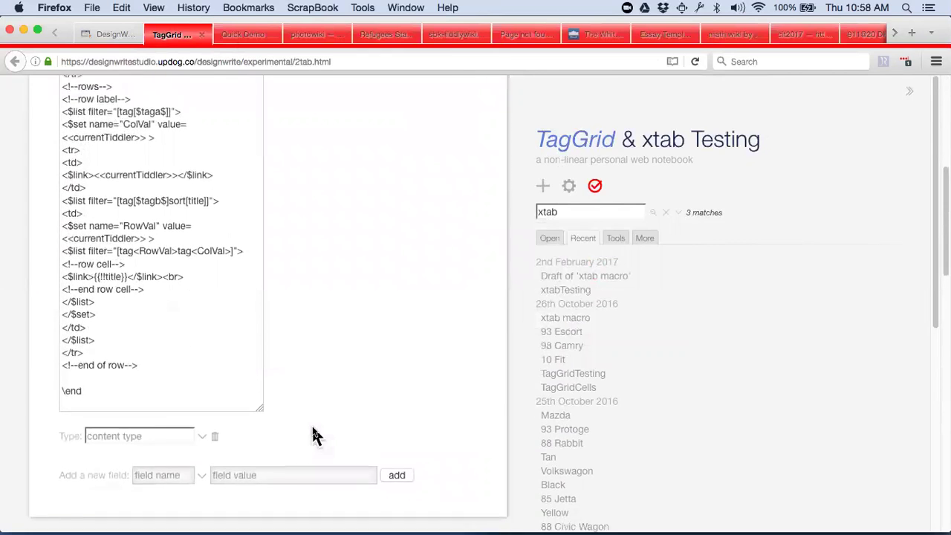
pyautogui.scroll(7, 311, 434)
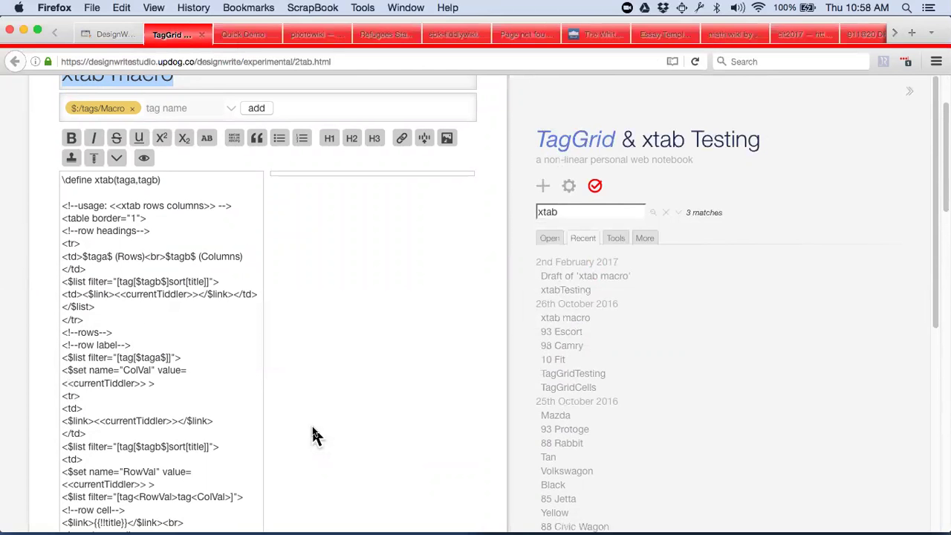
pyautogui.scroll(3, 312, 429)
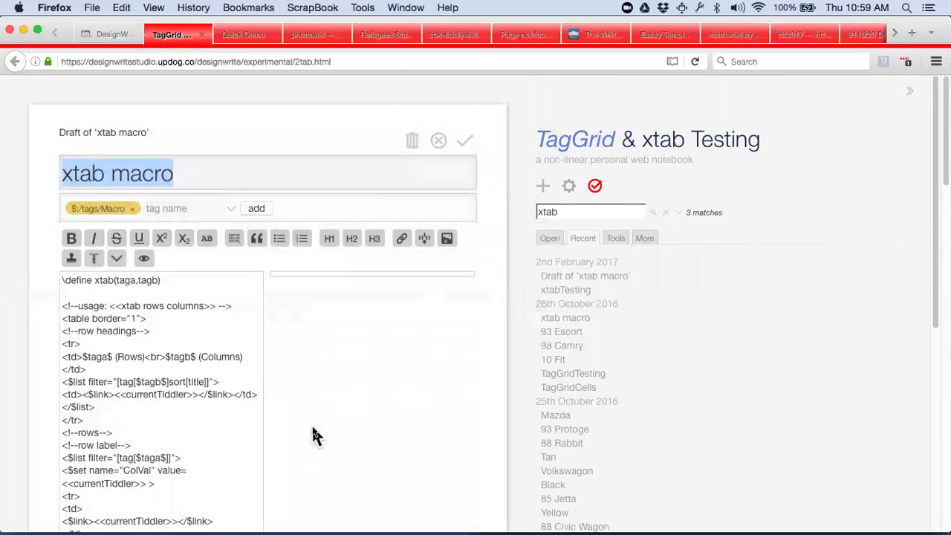
pyautogui.click(439, 141)
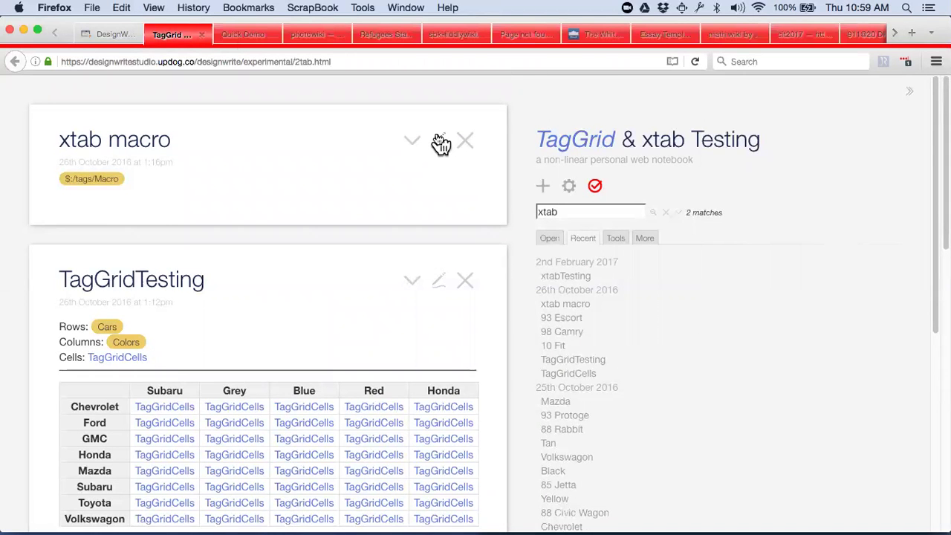
pyautogui.scroll(-5, 446, 388)
pyautogui.scroll(5, 446, 388)
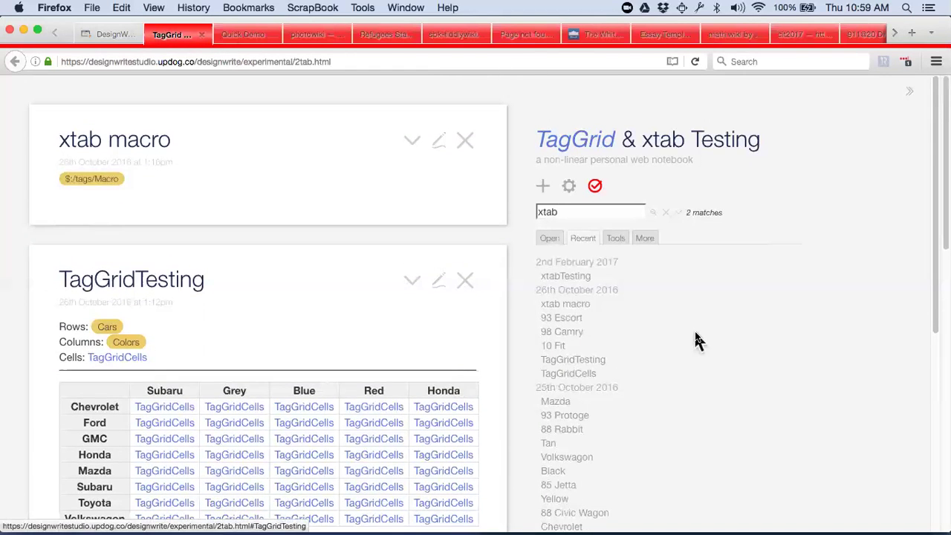
pyautogui.scroll(-5, 695, 340)
pyautogui.scroll(5, 694, 340)
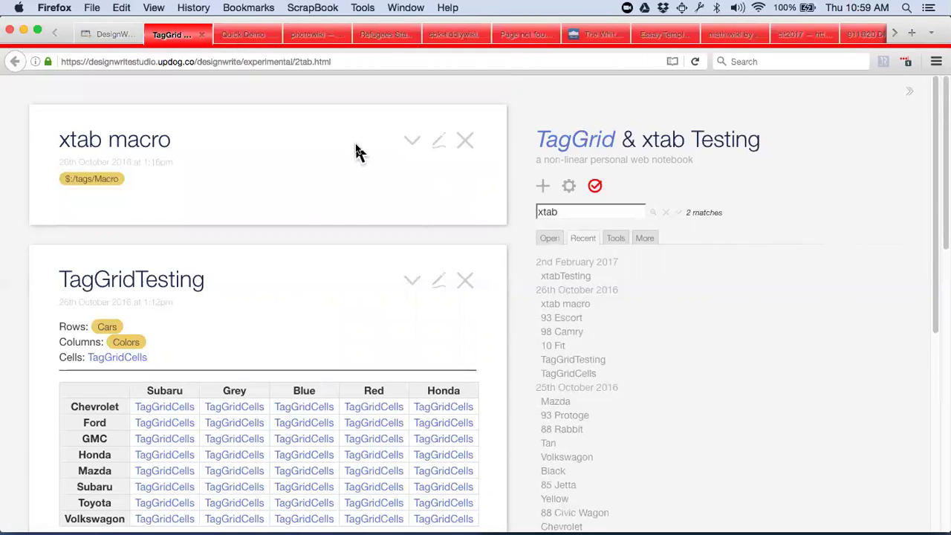
# Step: Go back to DesignWriteStudio and open the TiddlyBibtex initiative's example link
pyautogui.click(115, 40)
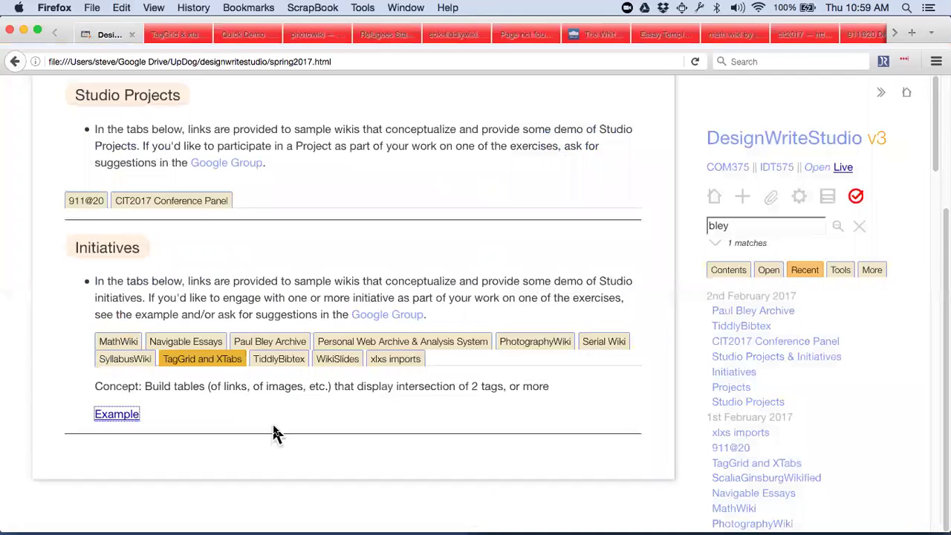
pyautogui.click(286, 361)
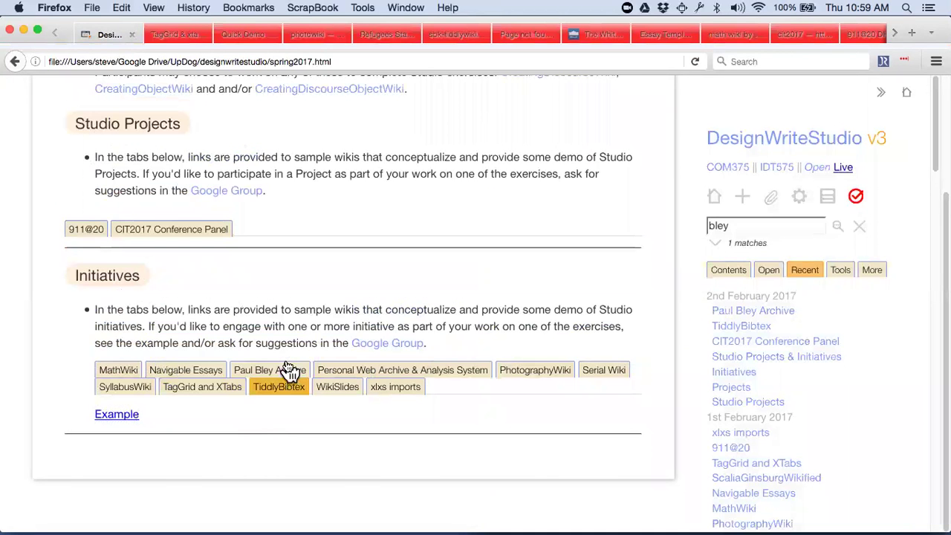
pyautogui.click(125, 414)
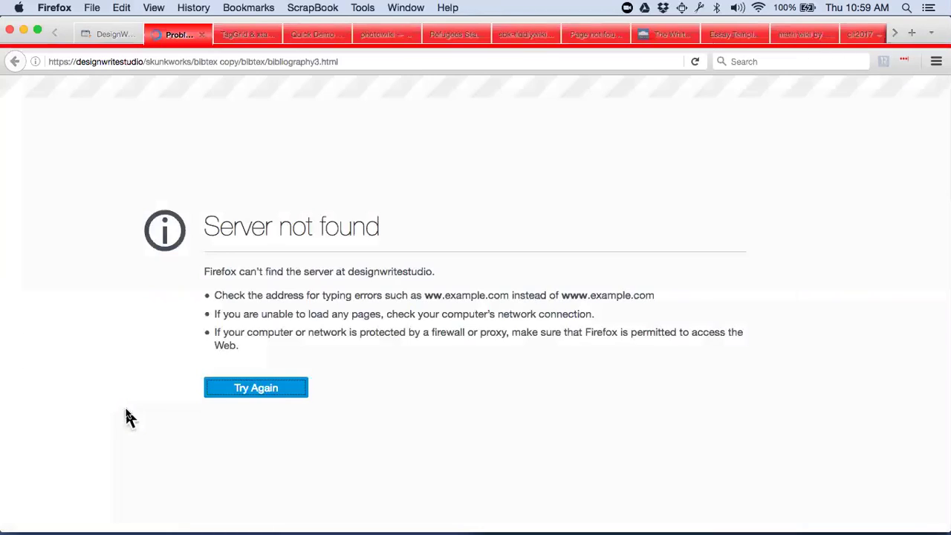
# Step: Fix the address by adding '.updog.co' after 'designwritestudio' and load the page
pyautogui.click(143, 62)
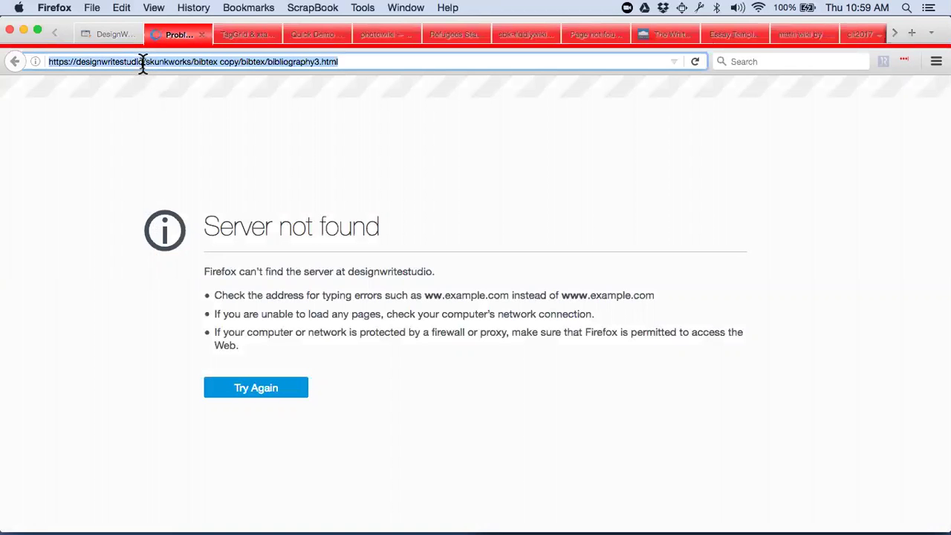
pyautogui.click(142, 62)
pyautogui.write('.updog')
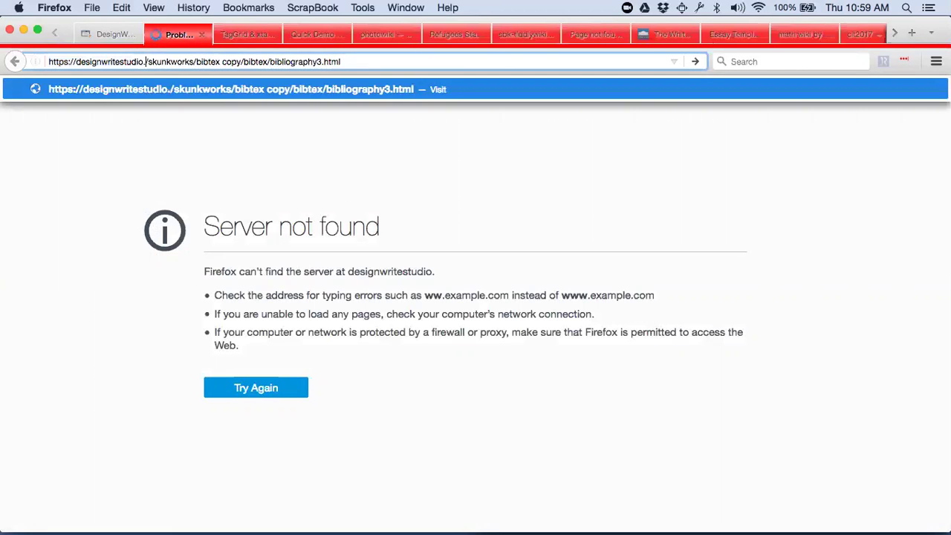
pyautogui.write('.co')
pyautogui.press('Return')
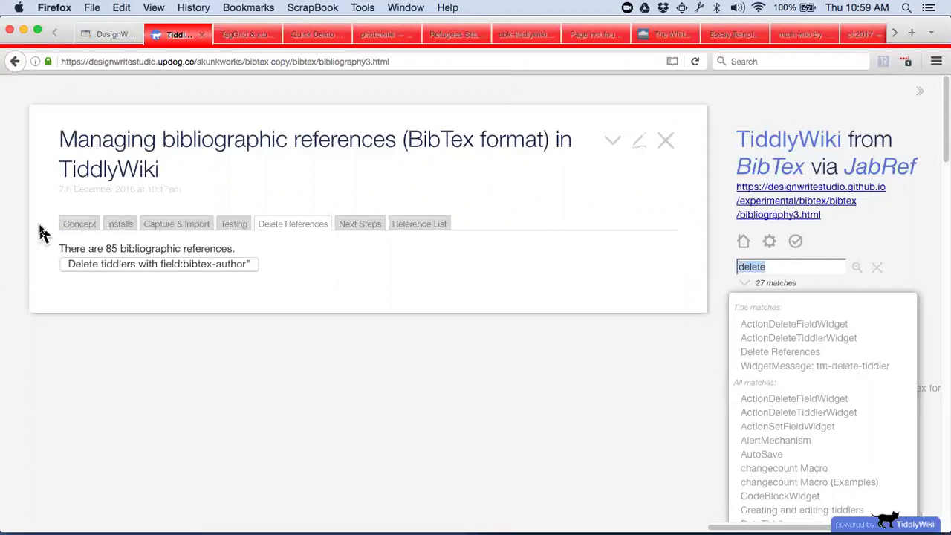
# Step: Browse the Concept, Capture & Import, and Testing tabs of the references tiddler
pyautogui.click(80, 225)
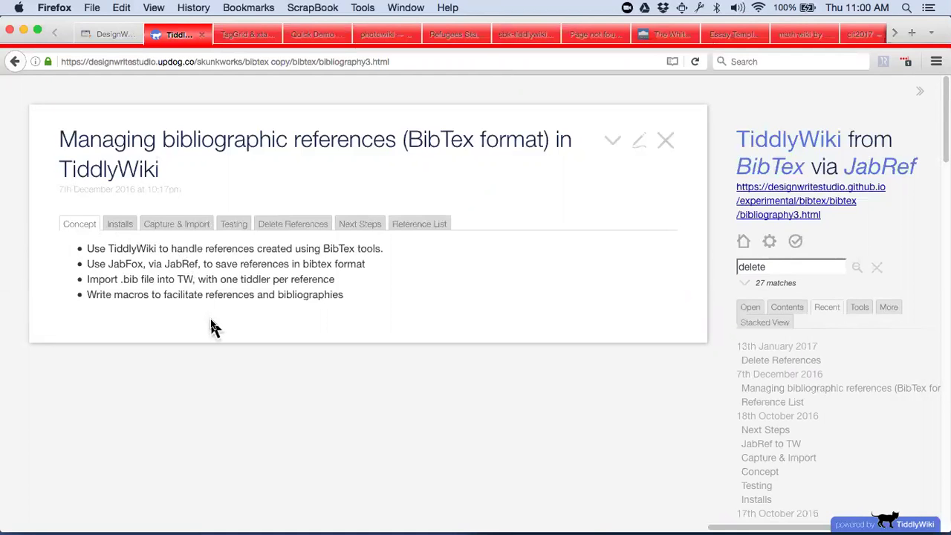
pyautogui.click(186, 227)
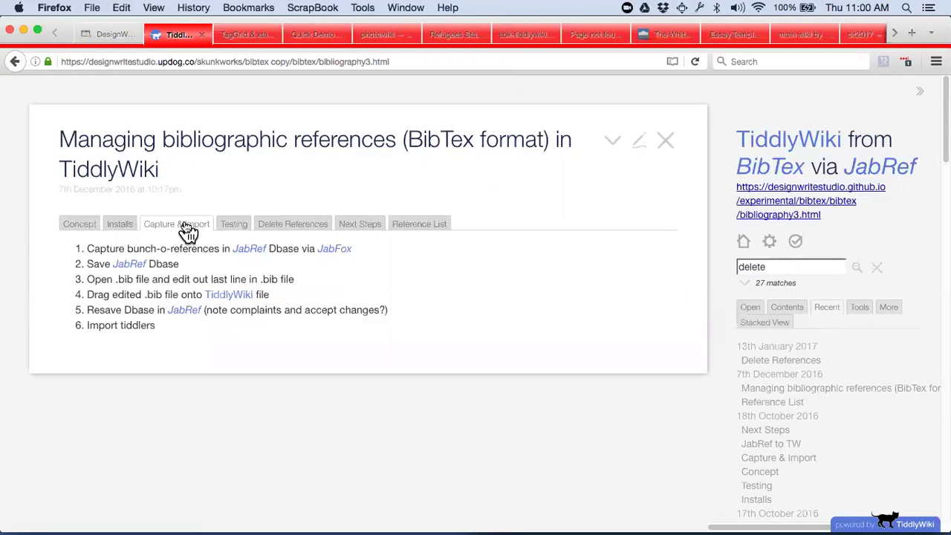
pyautogui.click(236, 227)
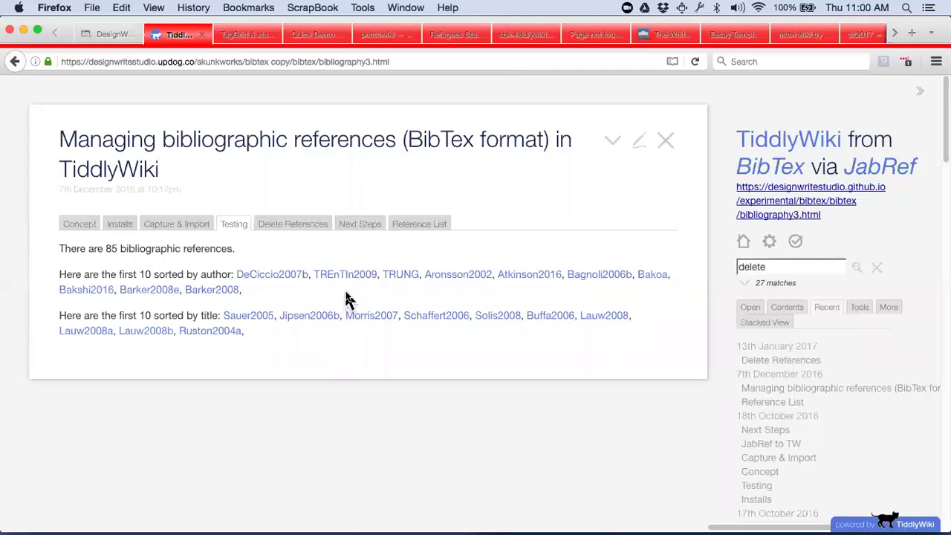
# Step: Open the Sauer2005 reference in edit mode and scroll to its bibtex fields
pyautogui.click(248, 318)
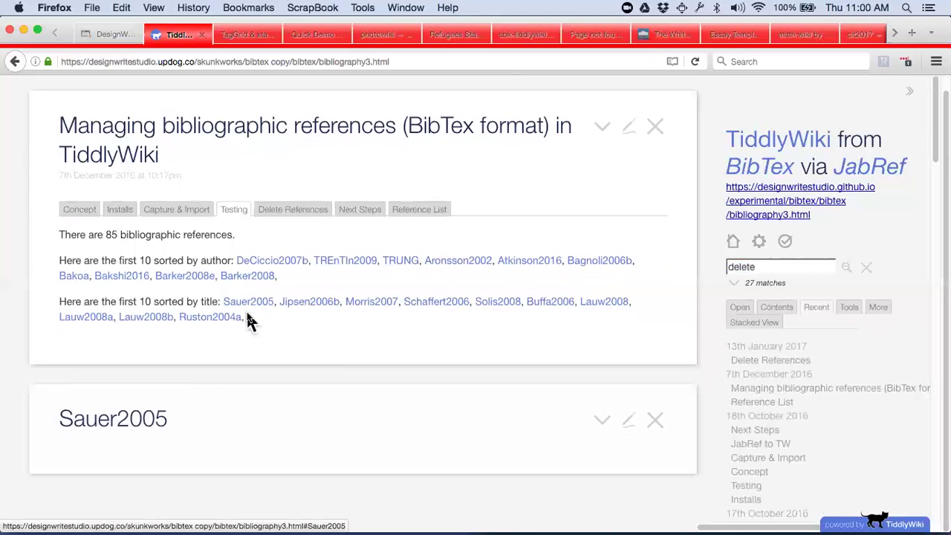
pyautogui.click(629, 422)
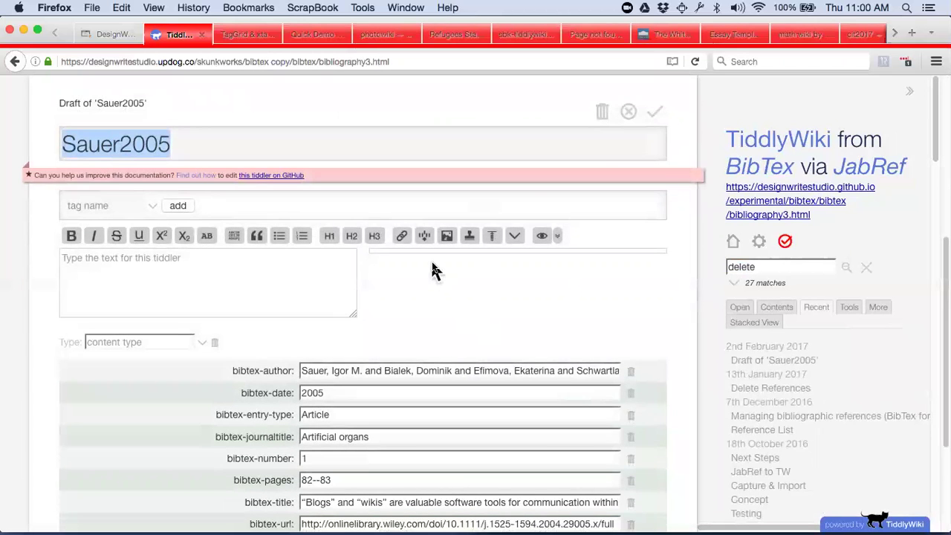
pyautogui.scroll(-2, 432, 269)
pyautogui.scroll(-2, 433, 270)
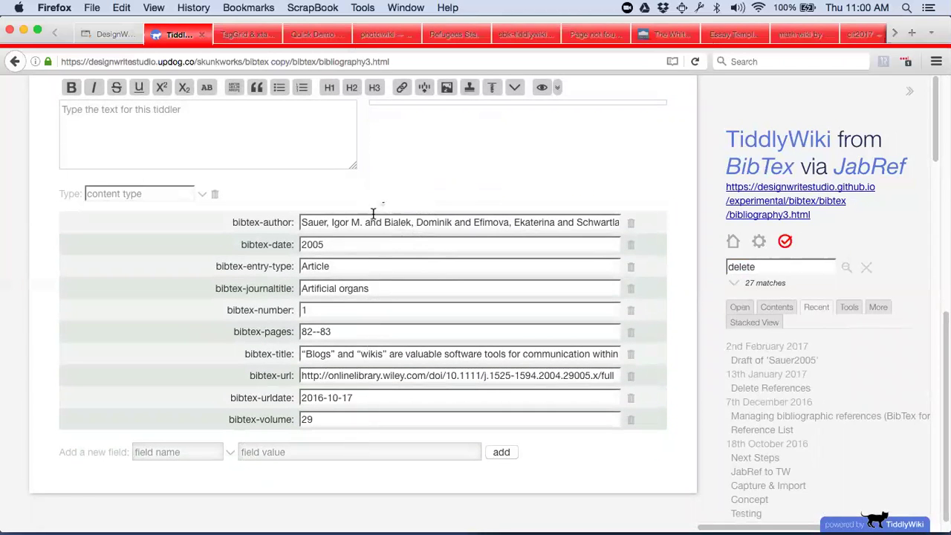
# Step: Open Google Scholar in a new browser tab
pyautogui.press('super+t')
pyautogui.write('scholar.google.com/')
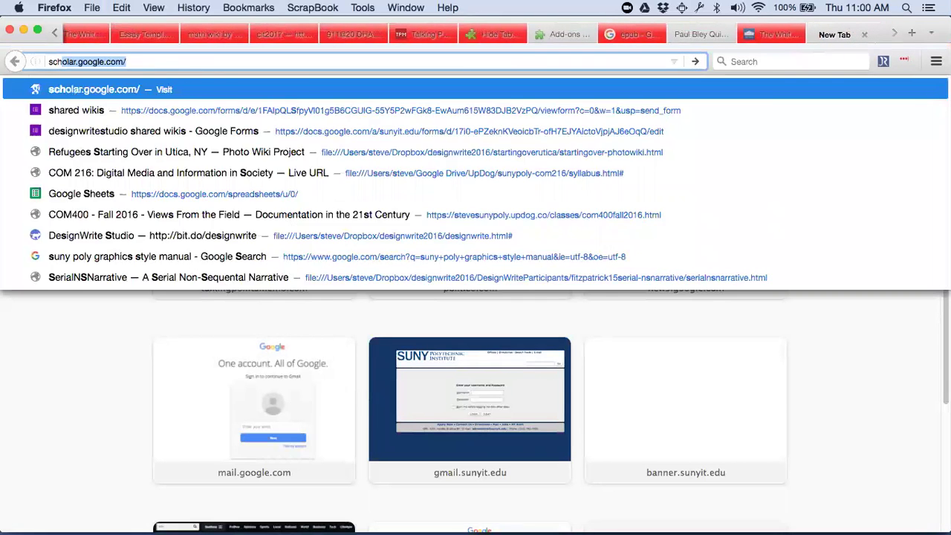
pyautogui.press('Return')
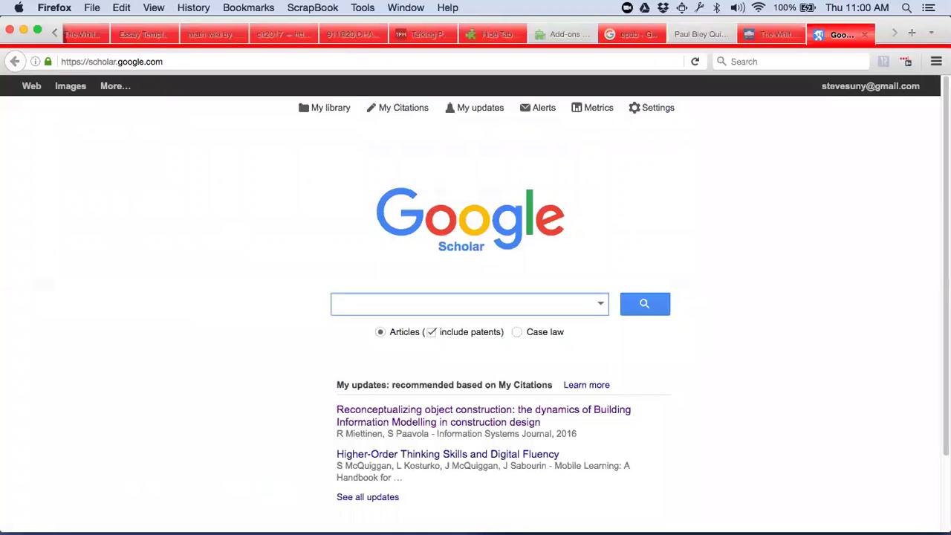
# Step: Launch the JabRef reference manager from the app launcher
pyautogui.hotkey('ctrl', 'space')
pyautogui.write('zoomjab')
pyautogui.press('Return')
# Step: Search Scholar for tiddlywiki and open the science education paper's BibTeX citation
pyautogui.click(382, 302)
pyautogui.click(379, 305)
pyautogui.write('tid')
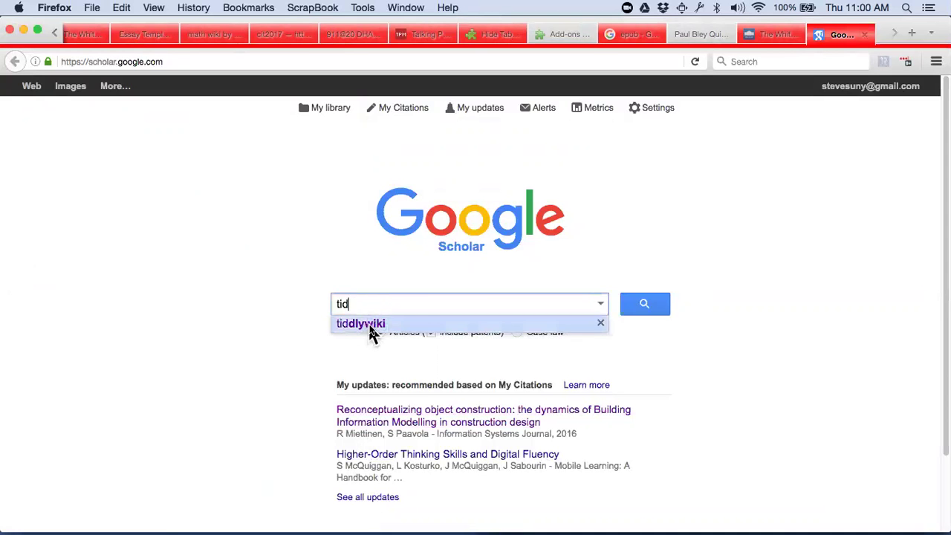
pyautogui.click(367, 323)
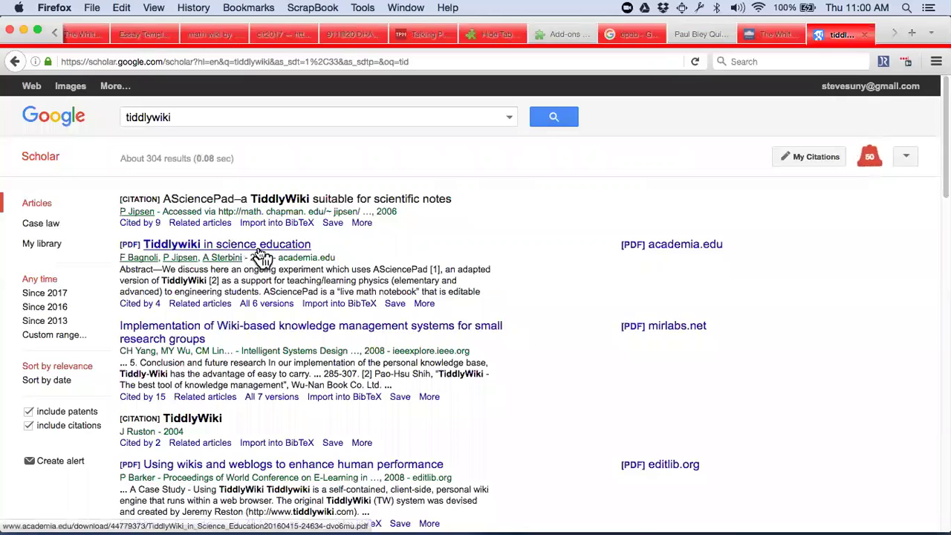
pyautogui.click(339, 304)
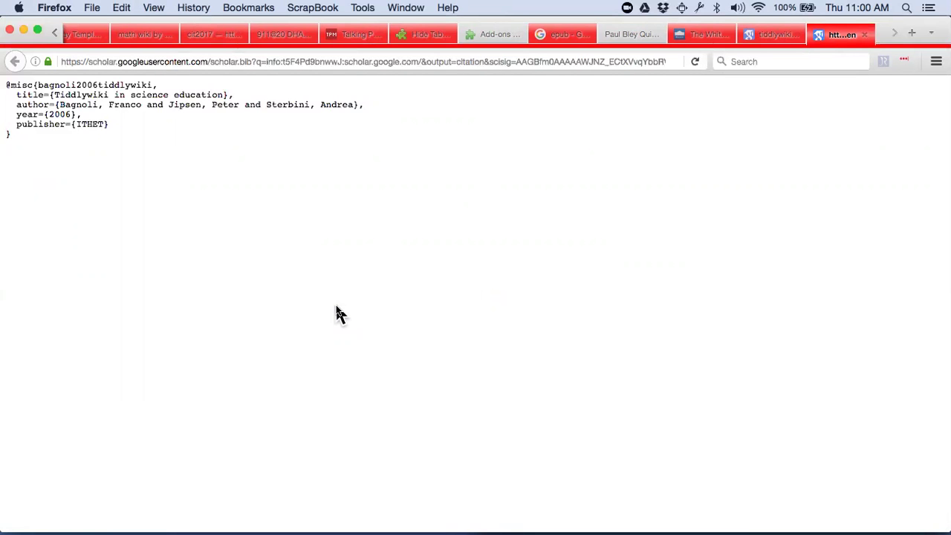
# Step: Return to the BibTeX wiki tab and show the Reference List of 86 references
pyautogui.click(87, 37)
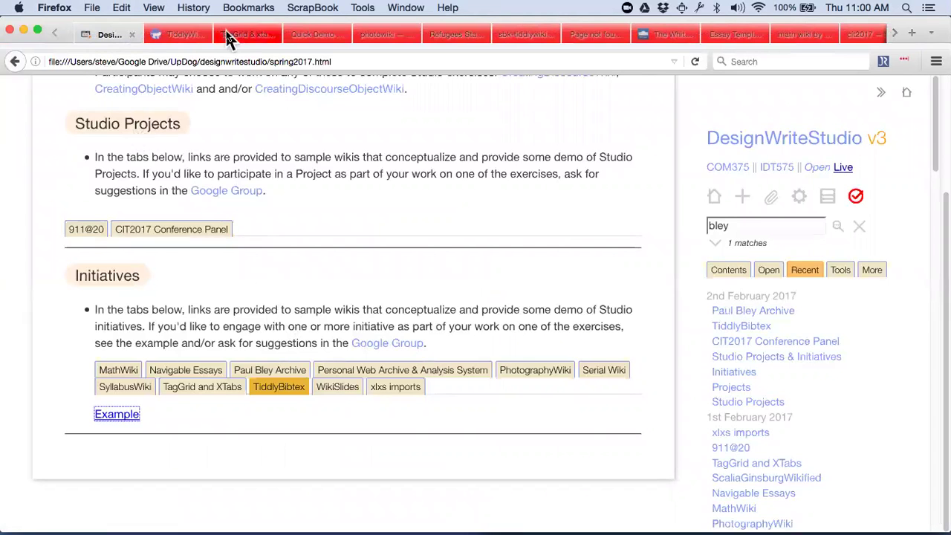
pyautogui.click(189, 38)
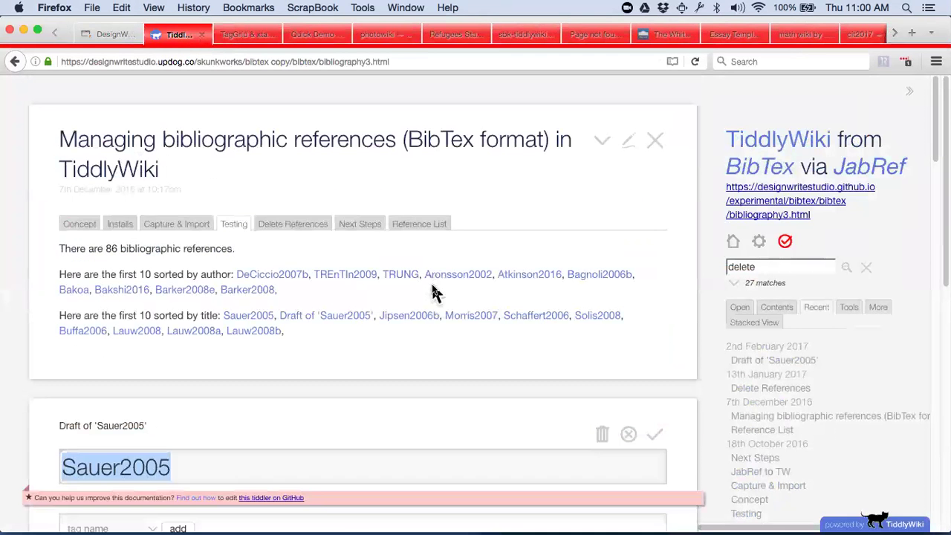
pyautogui.click(427, 226)
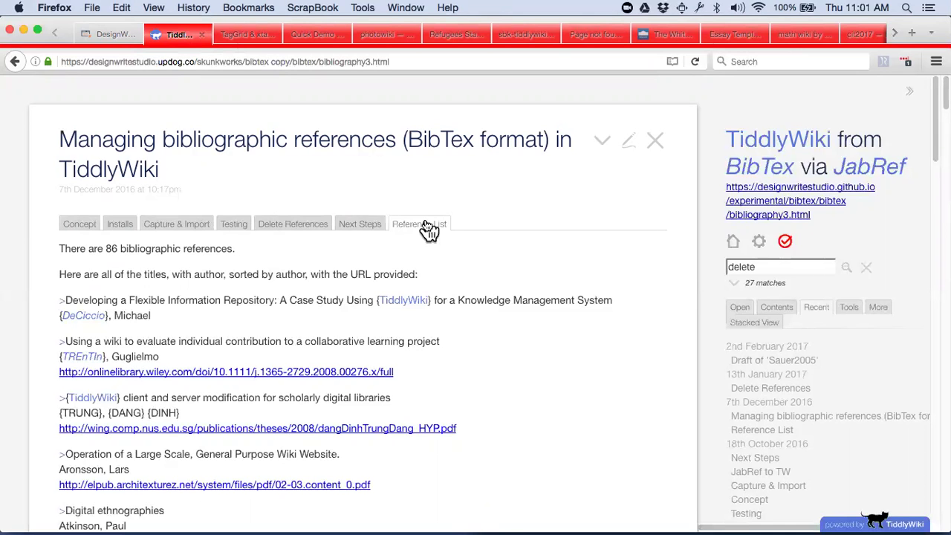
# Step: In the DesignWriteStudio wiki, expand WikiSlides and follow its Example link
pyautogui.click(102, 37)
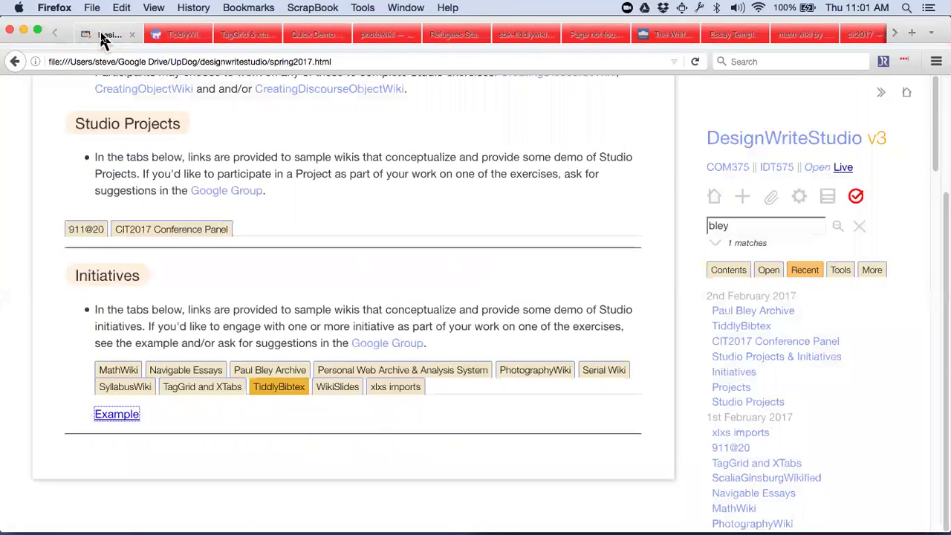
pyautogui.click(339, 390)
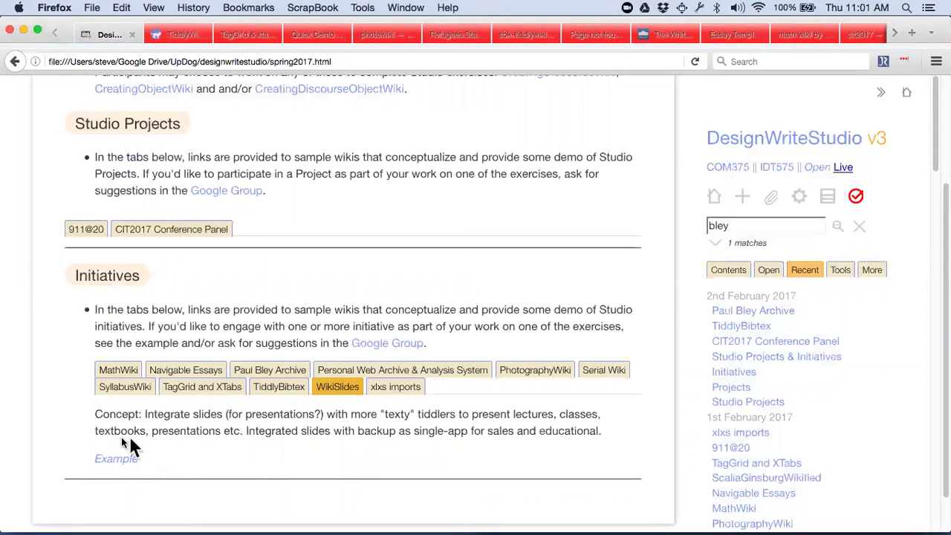
pyautogui.click(108, 462)
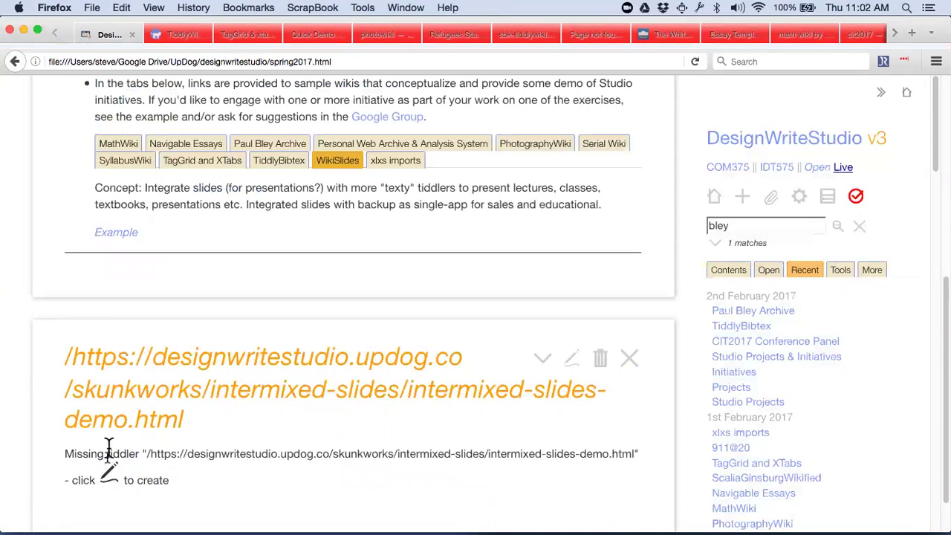
# Step: Copy the intermixed-slides demo address and load it in a new tab
pyautogui.moveTo(72, 358); pyautogui.dragTo(201, 432)
pyautogui.press('super+c')
pyautogui.press('super+t')
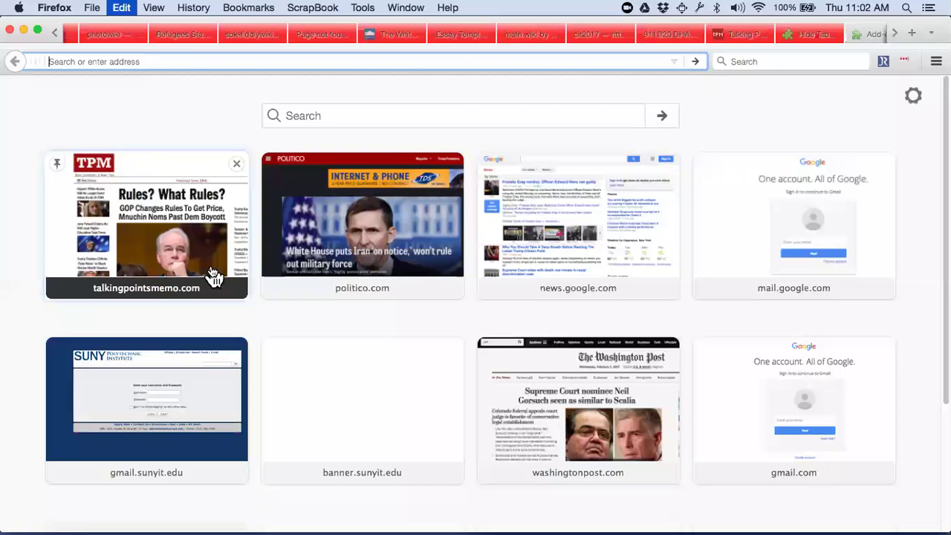
pyautogui.press('super+v')
pyautogui.press('Return')
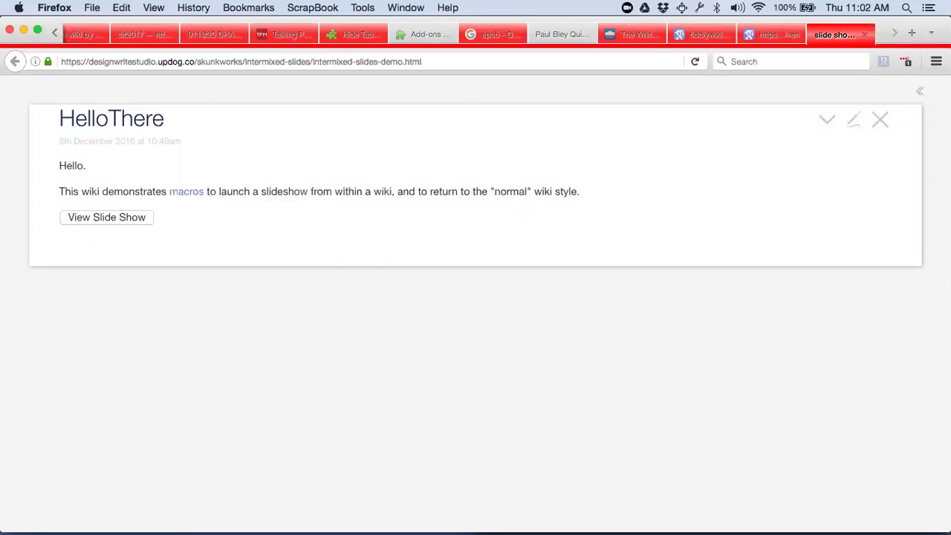
# Step: Start the slideshow, advance through Macro Documentation to the last slide, and return to the wiki
pyautogui.click(107, 223)
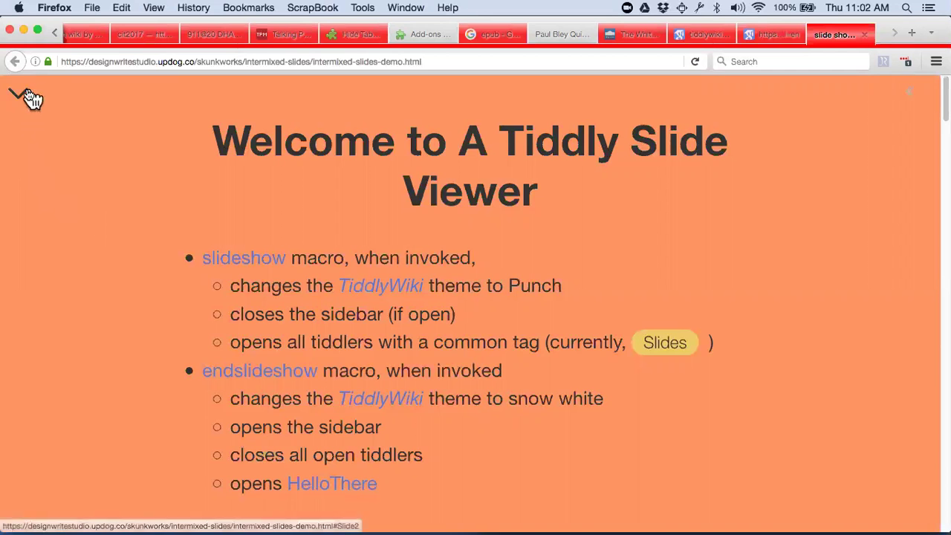
pyautogui.click(23, 95)
pyautogui.click(22, 97)
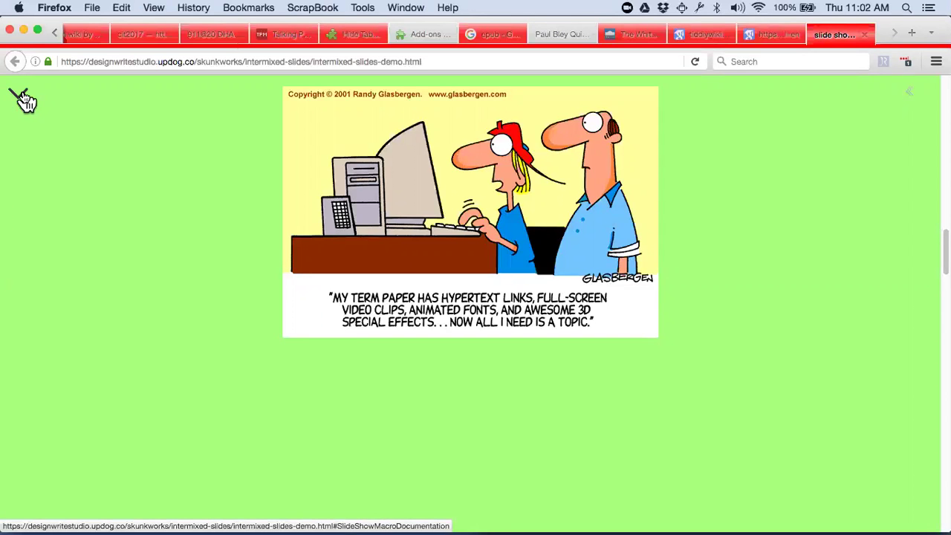
pyautogui.click(23, 96)
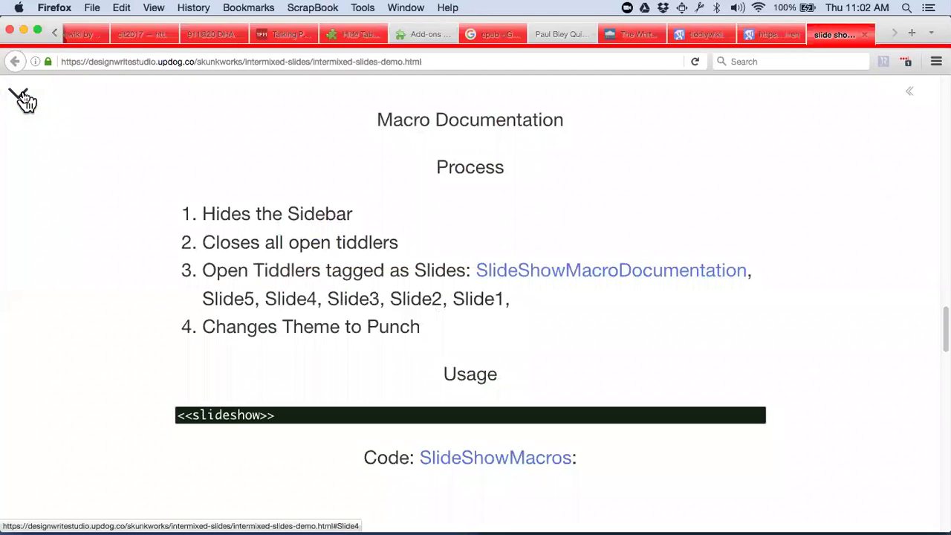
pyautogui.click(23, 99)
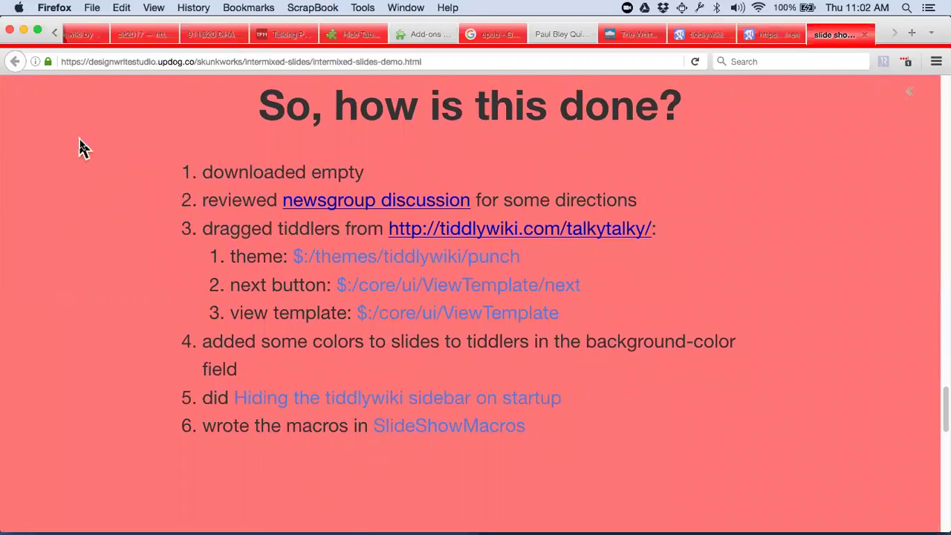
pyautogui.scroll(3, 70, 170)
pyautogui.click(17, 178)
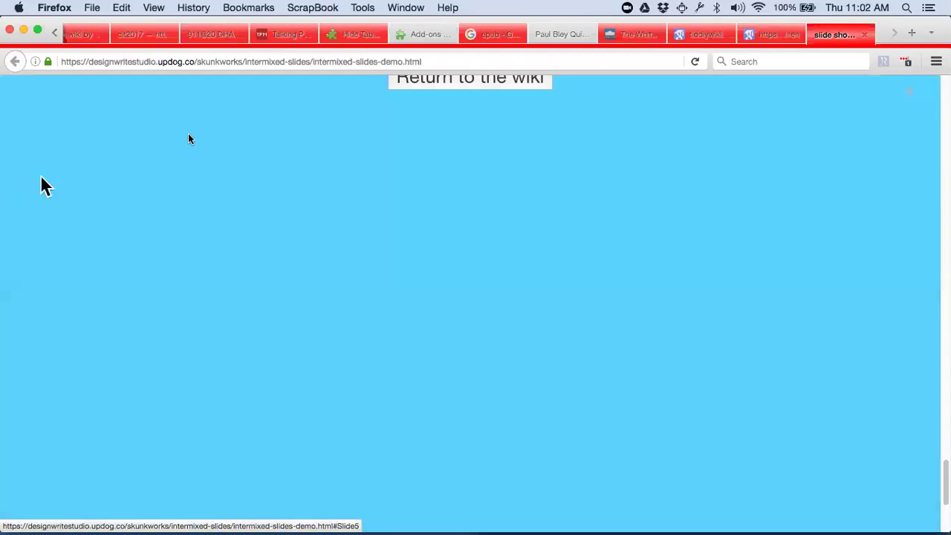
pyautogui.click(433, 83)
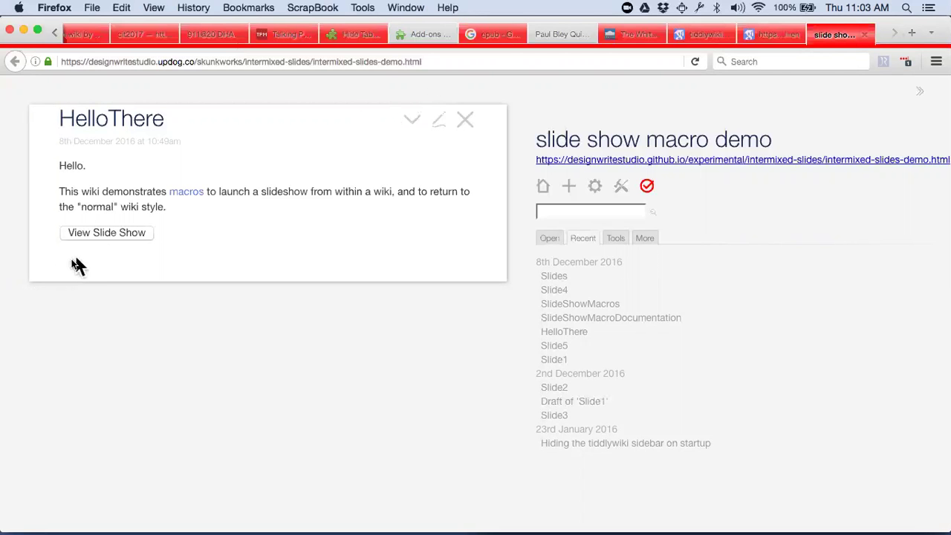
# Step: Start the slide show from the View Slide Show button
pyautogui.click(114, 235)
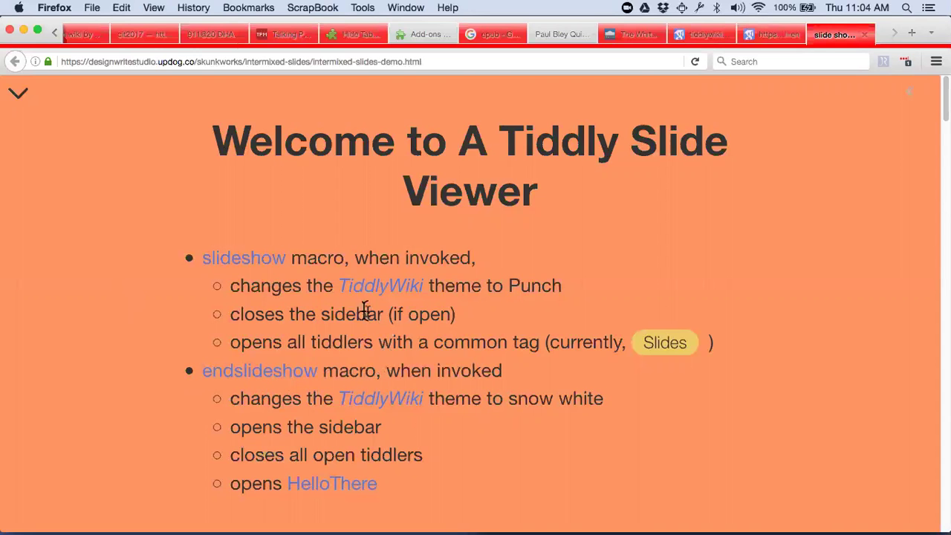
# Step: Return to the HelloThere tiddler and restart the slide show at the orange Welcome slide
pyautogui.click(306, 484)
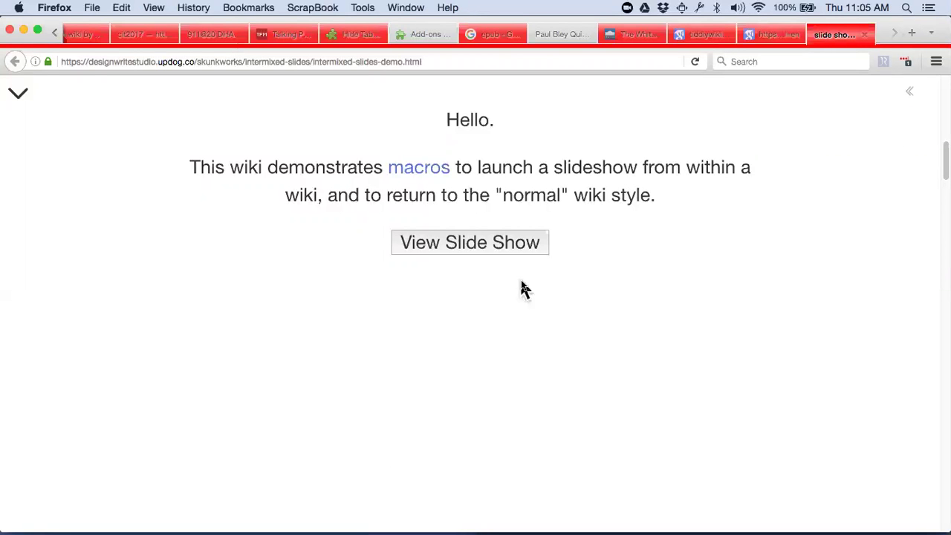
pyautogui.click(479, 251)
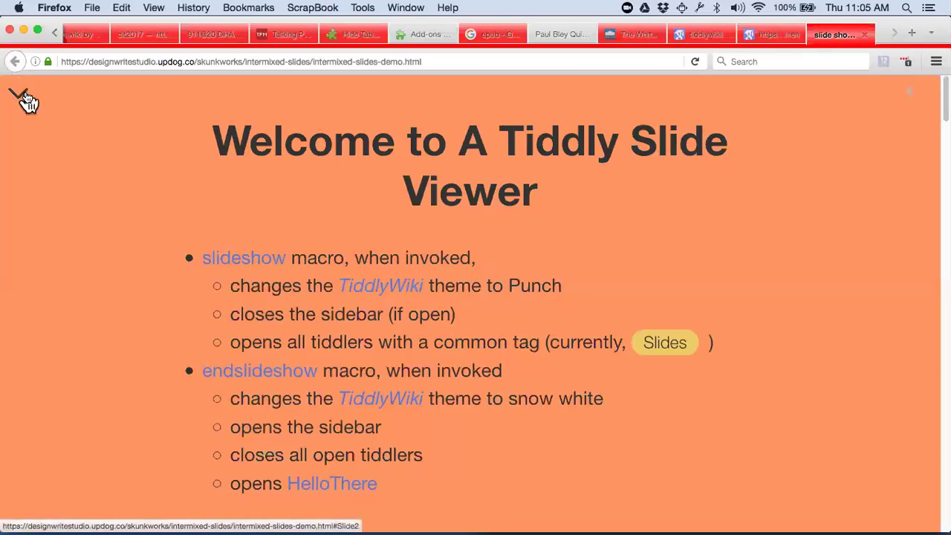
# Step: Page through the remaining slides and return to the wiki
pyautogui.click(27, 101)
pyautogui.click(28, 101)
pyautogui.click(27, 101)
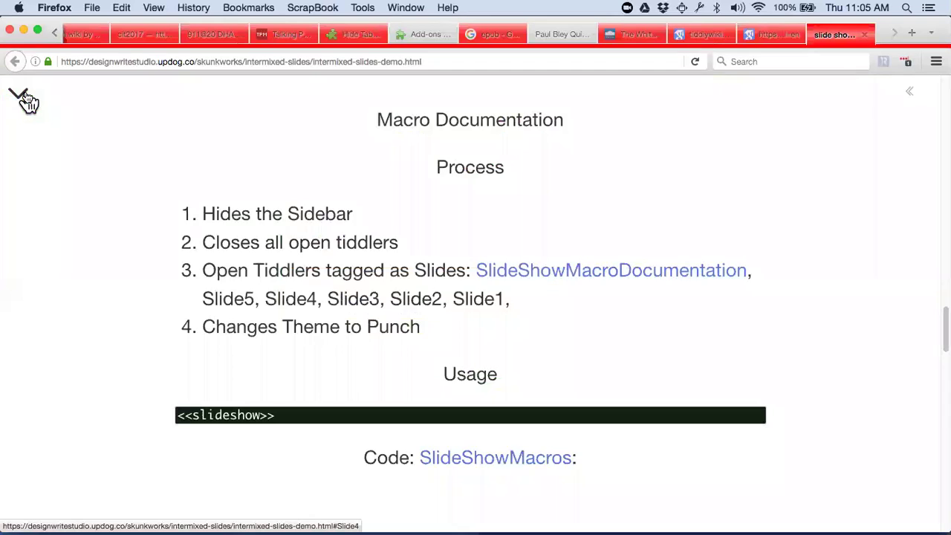
pyautogui.click(28, 101)
pyautogui.click(28, 101)
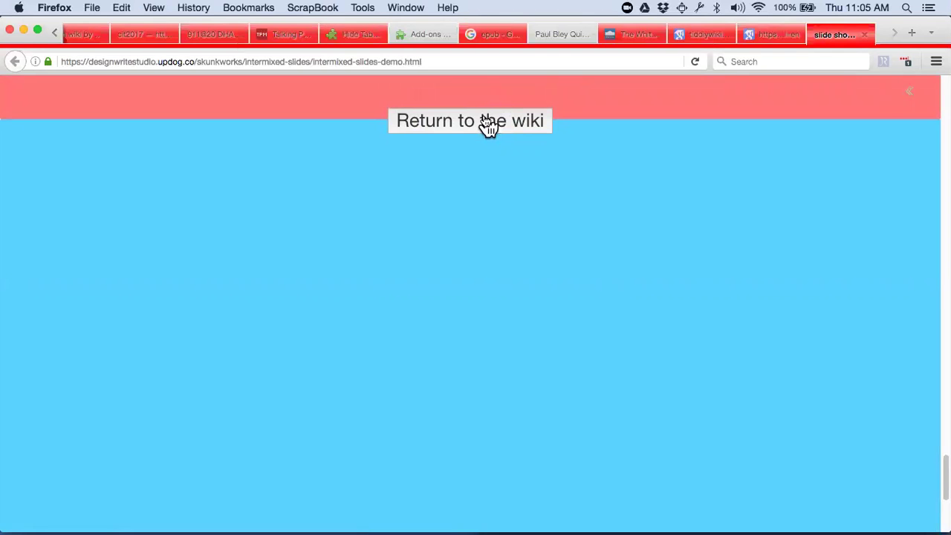
pyautogui.click(487, 122)
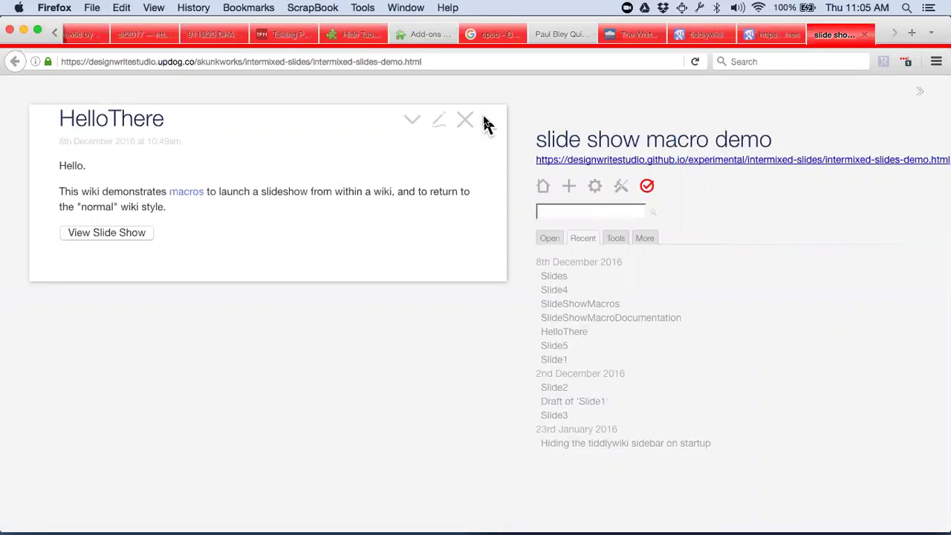
# Step: Try the Punch and Vanilla themes, go back to Snow White, then bring up the math wiki
pyautogui.click(621, 188)
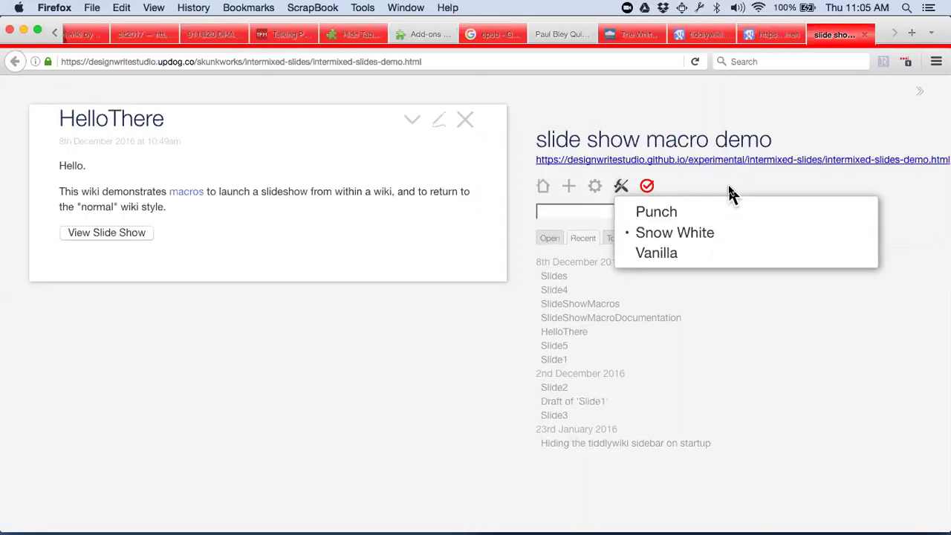
pyautogui.click(678, 214)
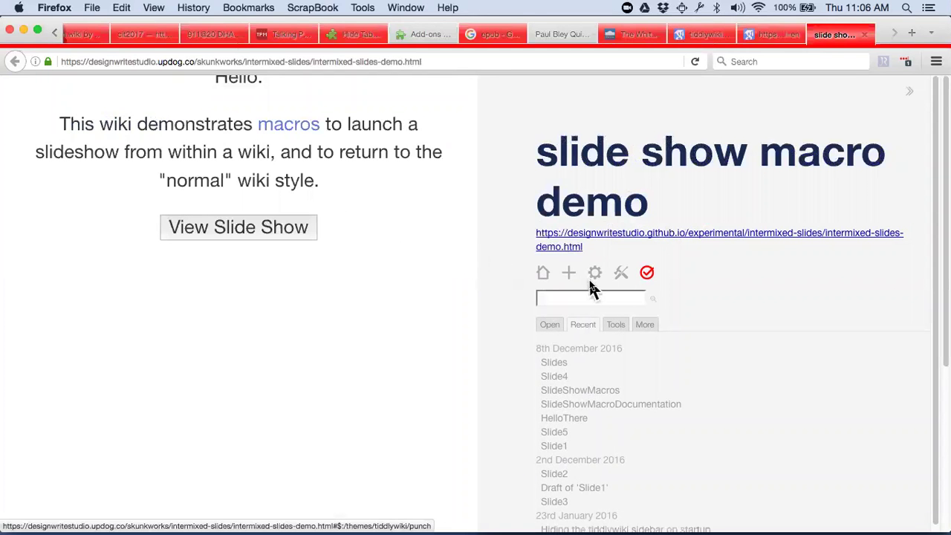
pyautogui.click(622, 281)
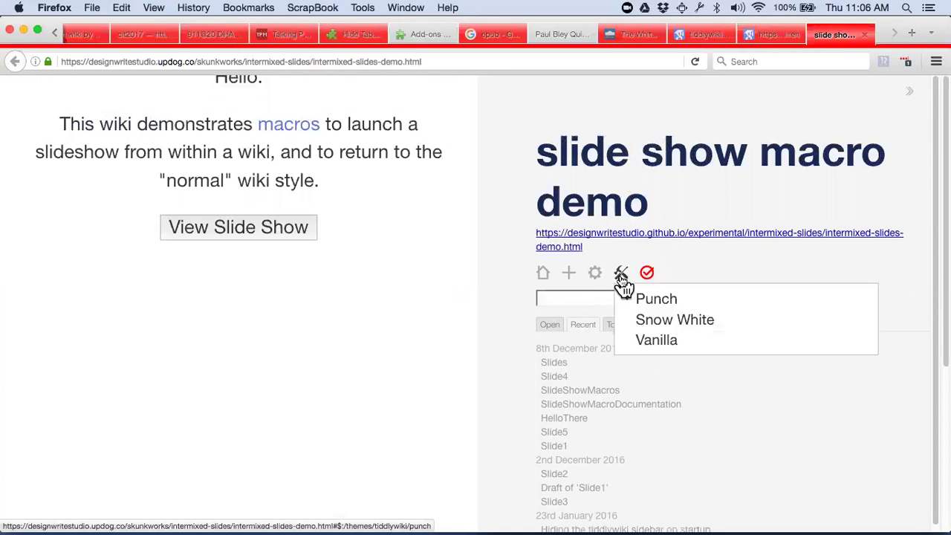
pyautogui.click(640, 339)
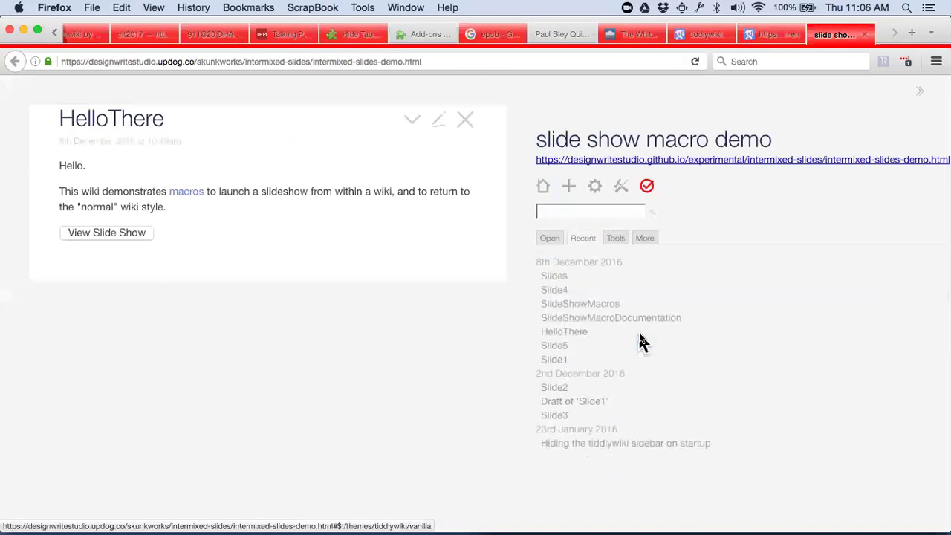
pyautogui.click(621, 188)
pyautogui.click(627, 236)
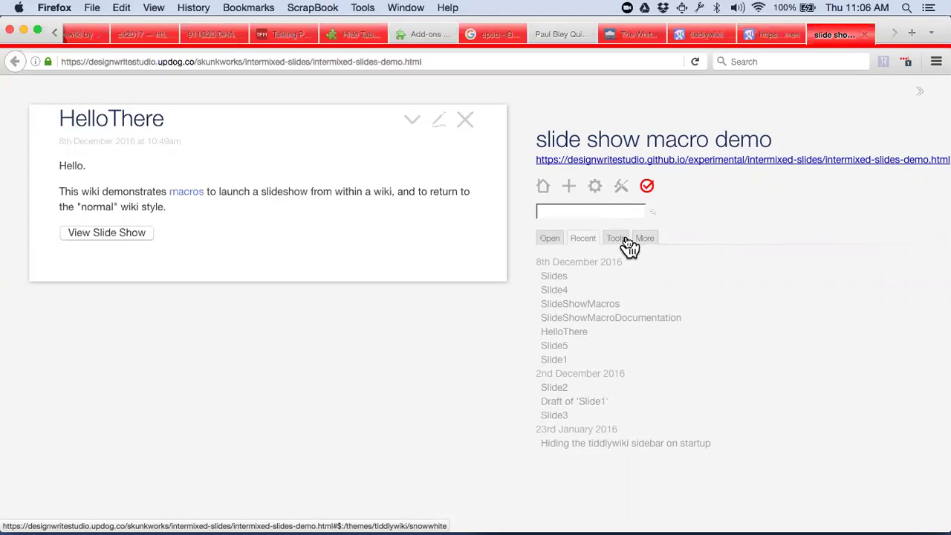
pyautogui.click(97, 36)
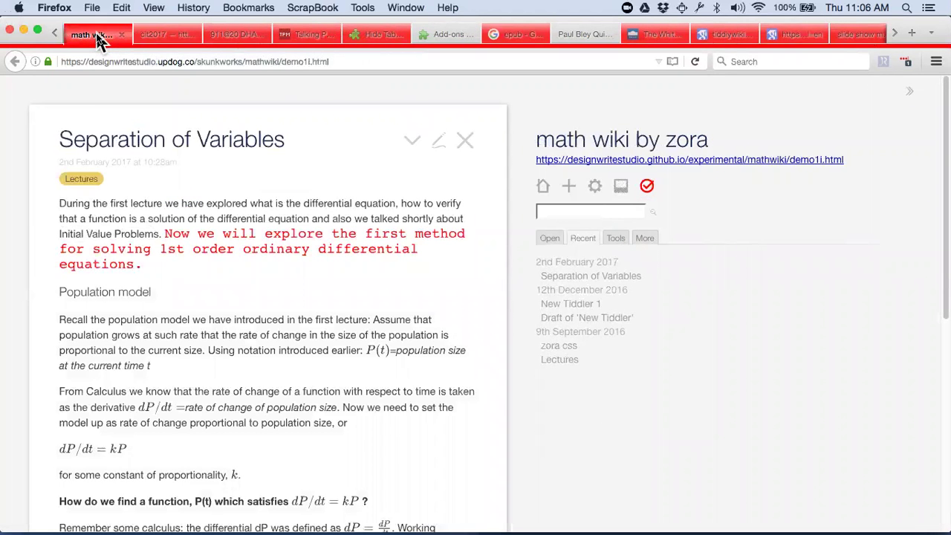
# Step: Open the 7000 World Cities example from the xlsx imports initiative and clear its Kabul search
pyautogui.hotkey('ctrl', 'Tab')
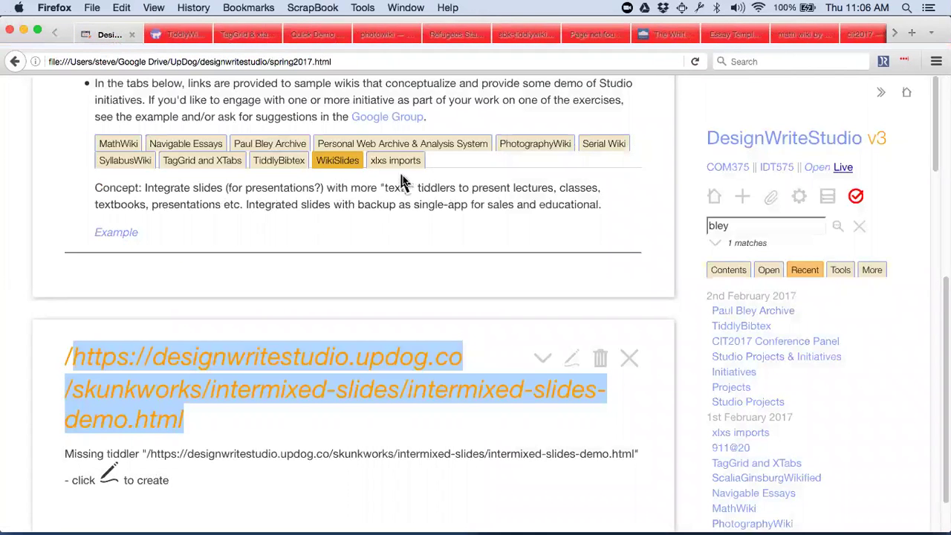
pyautogui.click(395, 161)
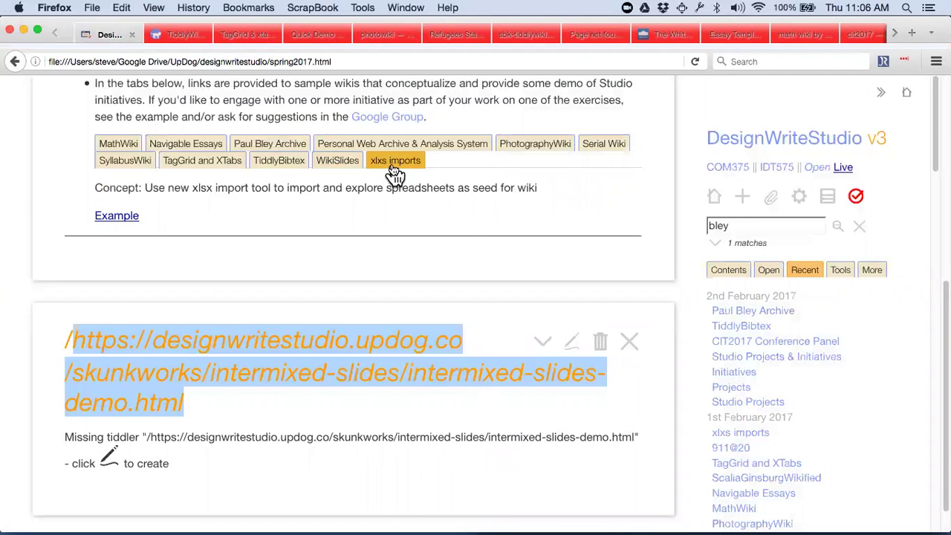
pyautogui.click(117, 216)
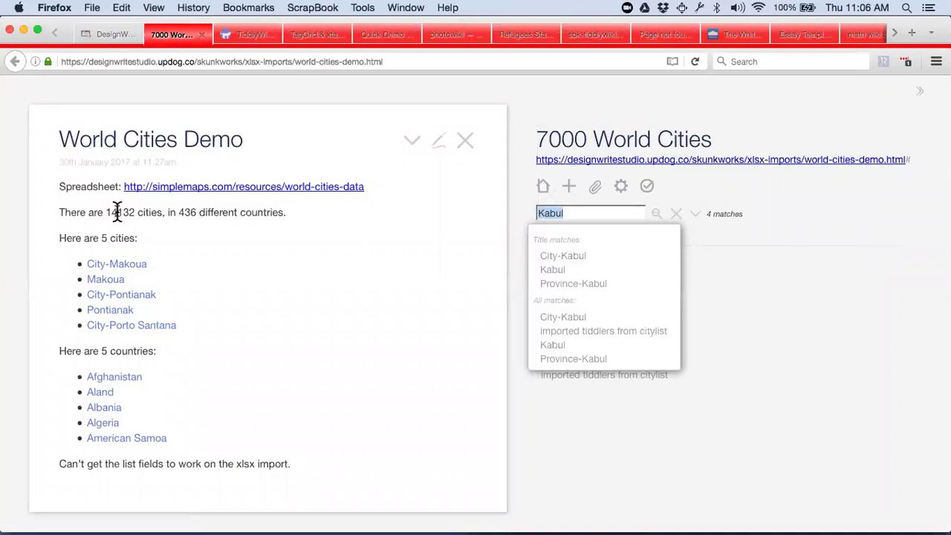
pyautogui.click(678, 214)
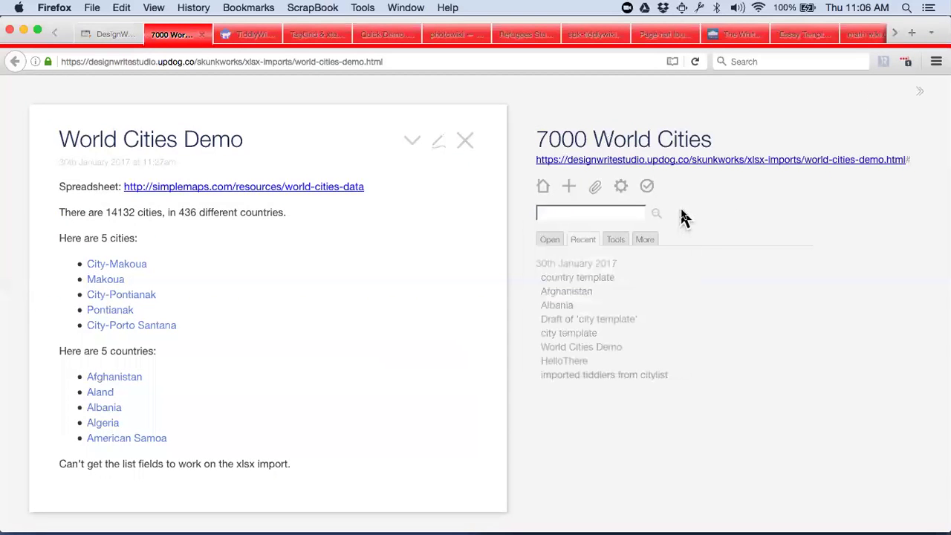
# Step: Hide the sidebar so the World Cities Demo tiddler fills the width
pyautogui.click(921, 95)
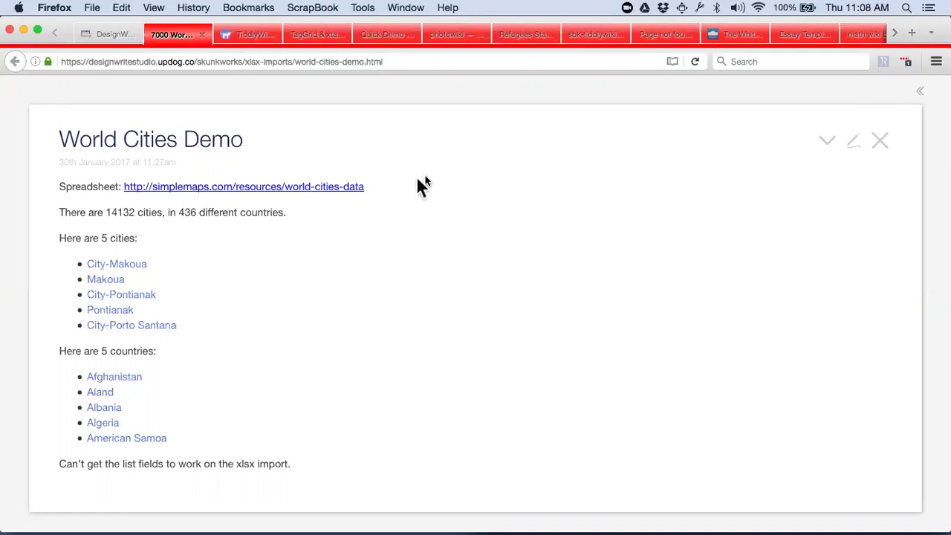
# Step: Go to the simplemaps World Cities page and download the data as an Excel file
pyautogui.click(357, 188)
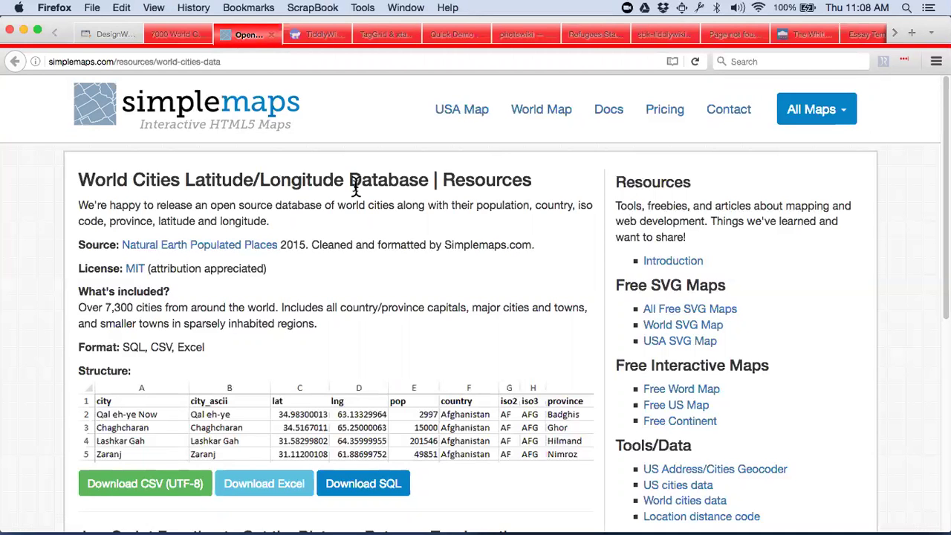
pyautogui.scroll(-1, 407, 336)
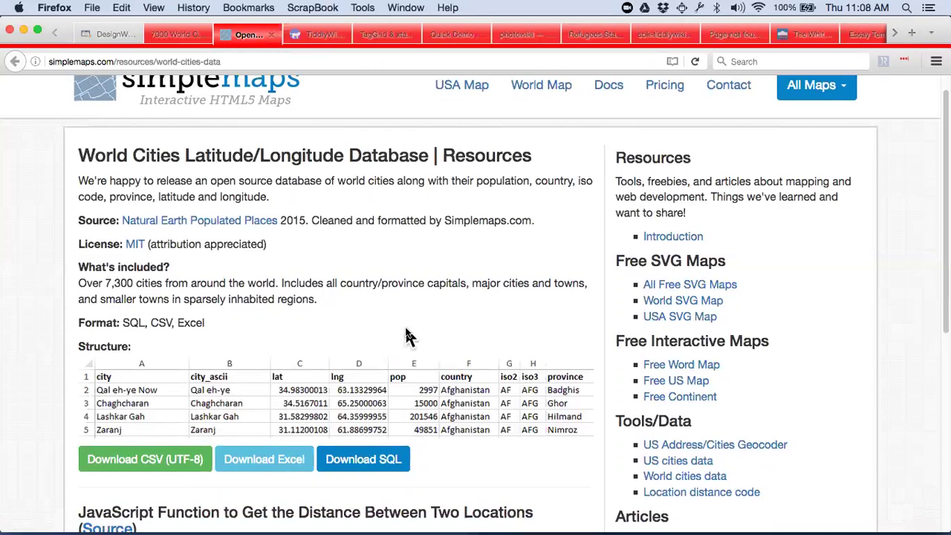
pyautogui.scroll(-5, 407, 336)
pyautogui.click(228, 352)
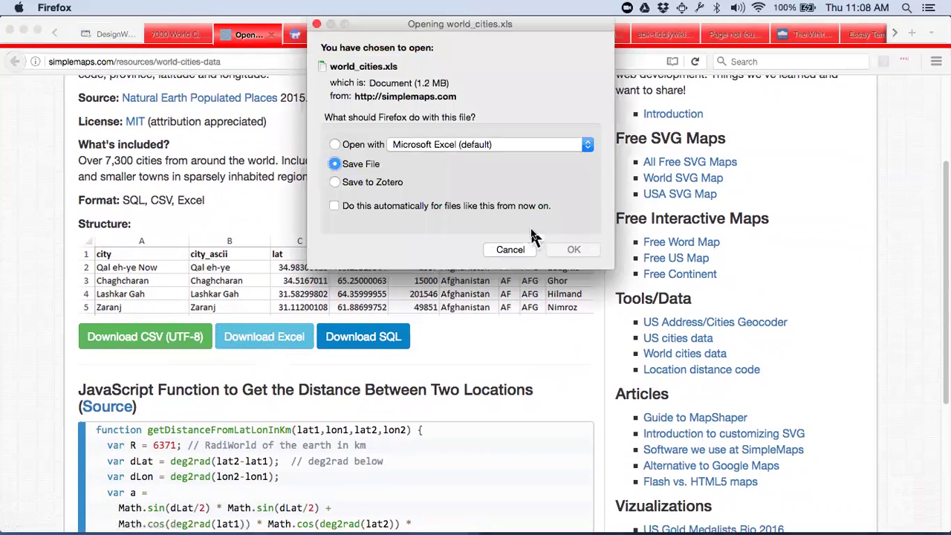
# Step: Open world_cities.xls with Microsoft Excel and bring Excel to the front
pyautogui.click(363, 145)
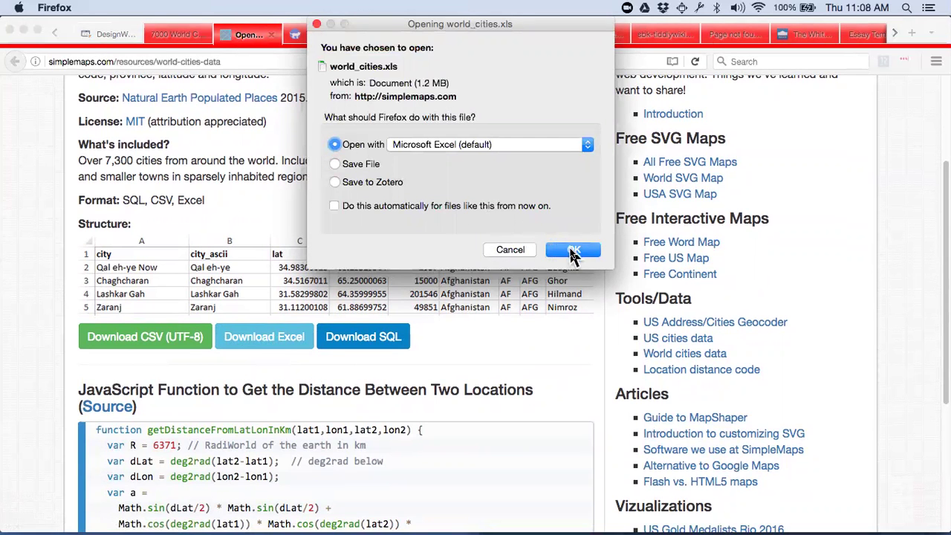
pyautogui.click(578, 252)
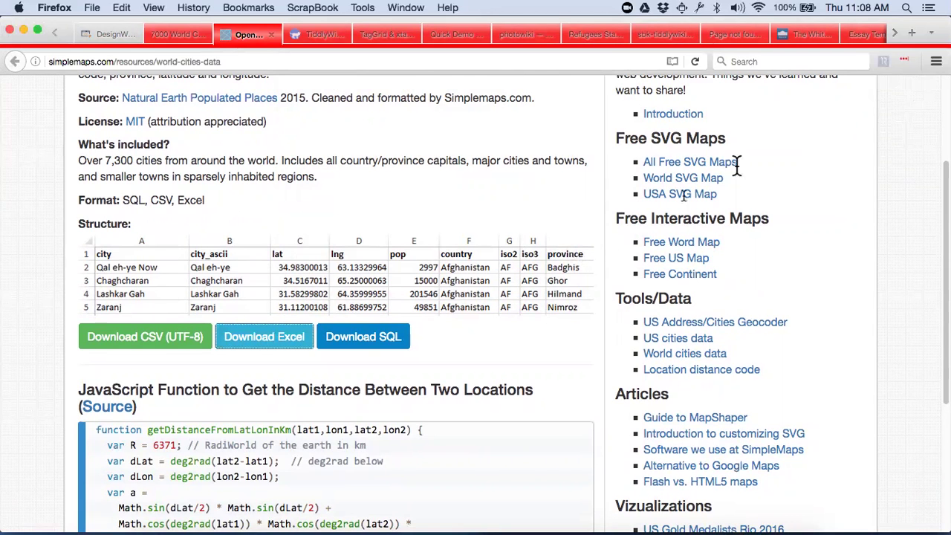
pyautogui.click(908, 64)
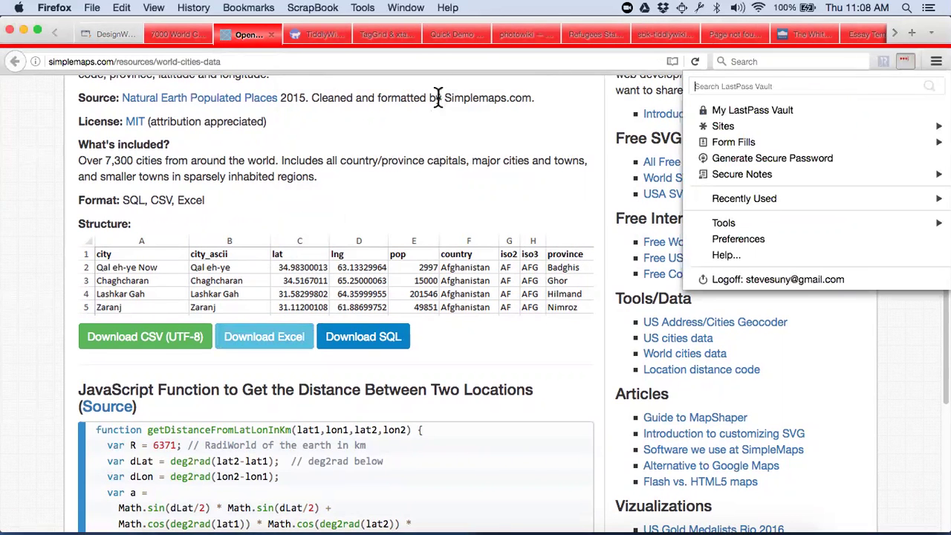
pyautogui.click(429, 127)
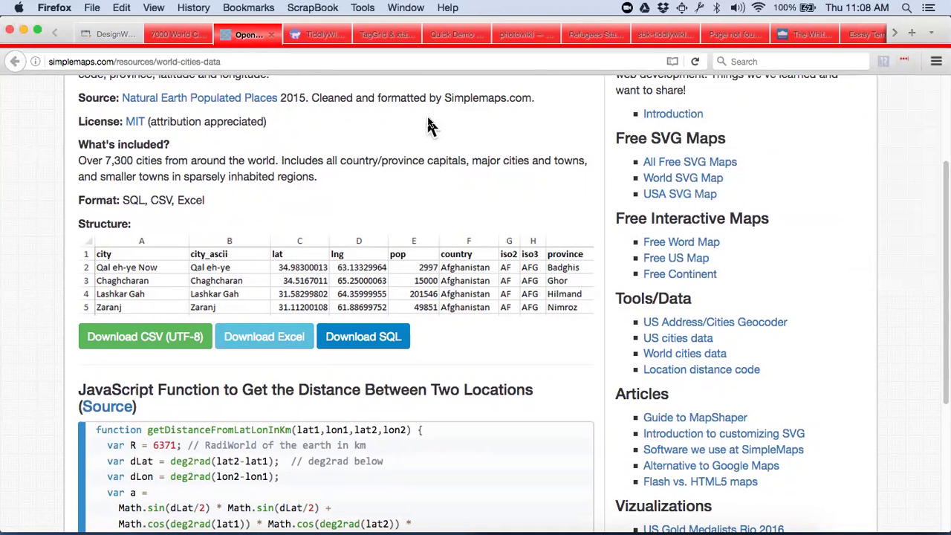
pyautogui.press('super+Tab')
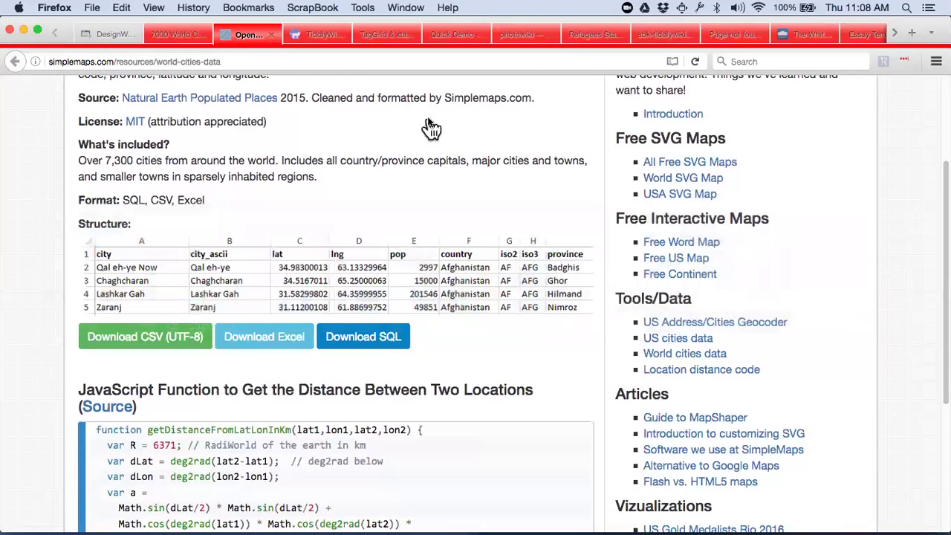
pyautogui.press('super+Tab')
pyautogui.press('super+Tab')
pyautogui.press('super+Tab')
pyautogui.press('super+Tab')
pyautogui.press('super+Tab')
pyautogui.press('super+Tab')
pyautogui.press('super+Tab')
pyautogui.press('super+Tab')
pyautogui.press('super+Tab')
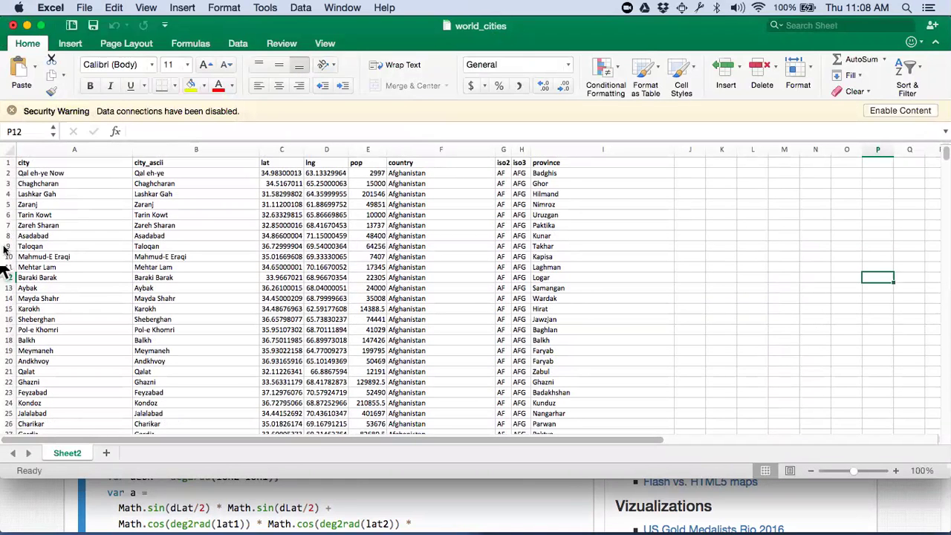
# Step: Step across the header row from city in A1 to iso2 in G1
pyautogui.click(59, 165)
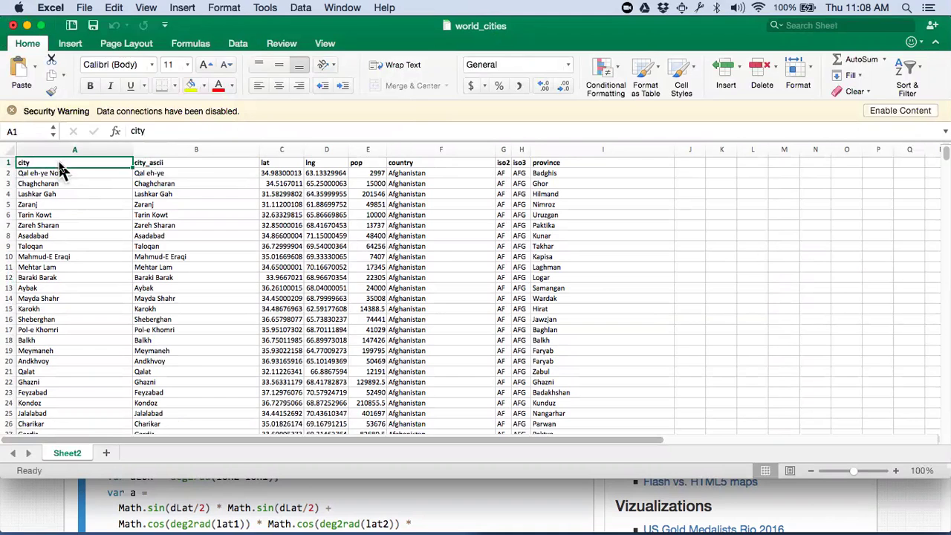
pyautogui.press('Right')
pyautogui.press('Right')
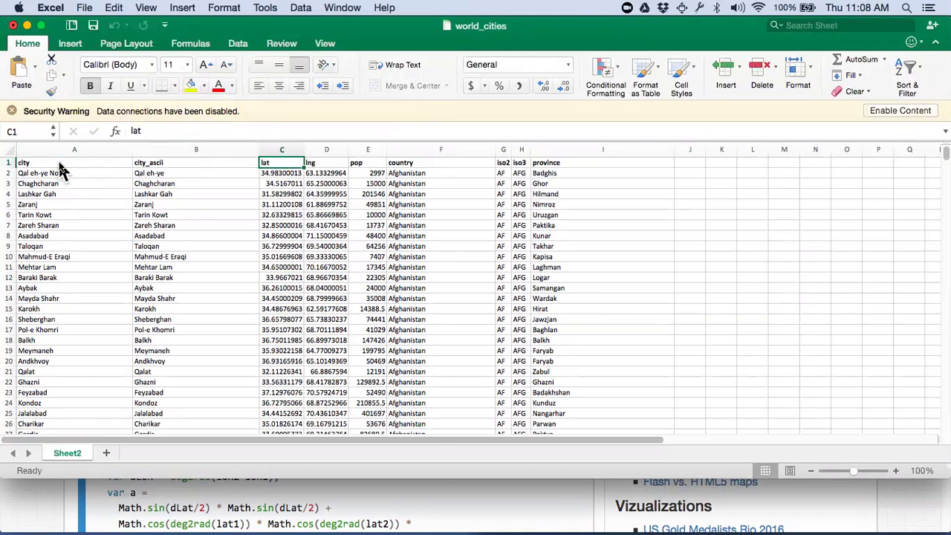
pyautogui.press('Right')
pyautogui.press('Right')
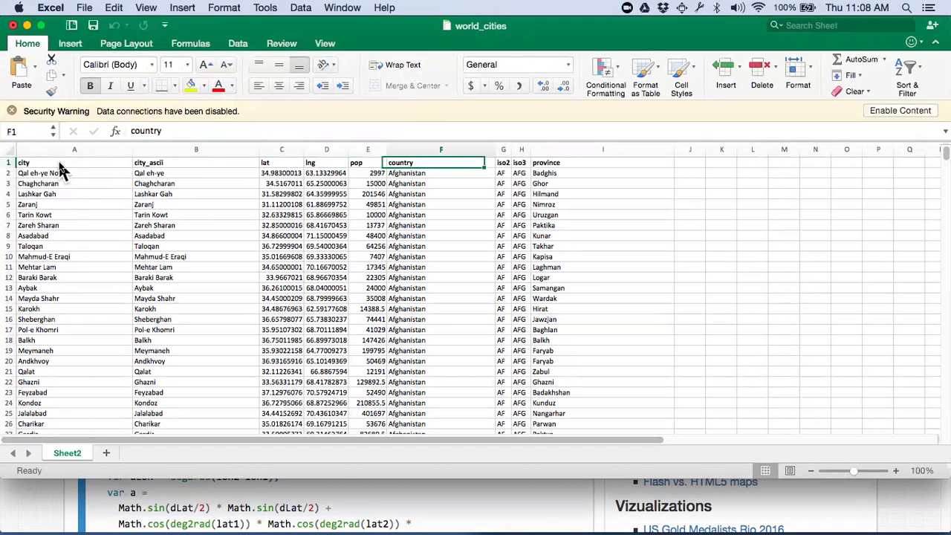
pyautogui.press('Right')
pyautogui.press('Right')
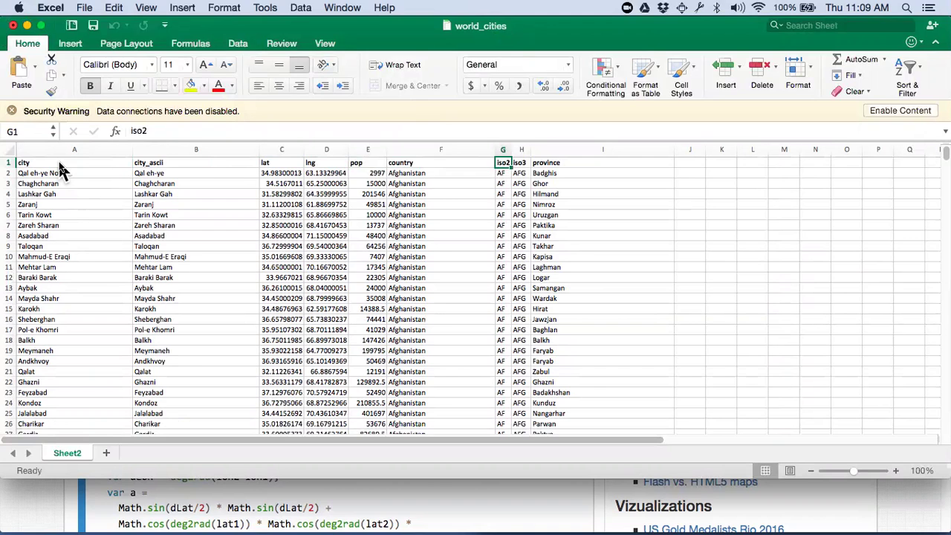
pyautogui.press('Right')
pyautogui.press('Left')
pyautogui.press('Right')
pyautogui.press('Right')
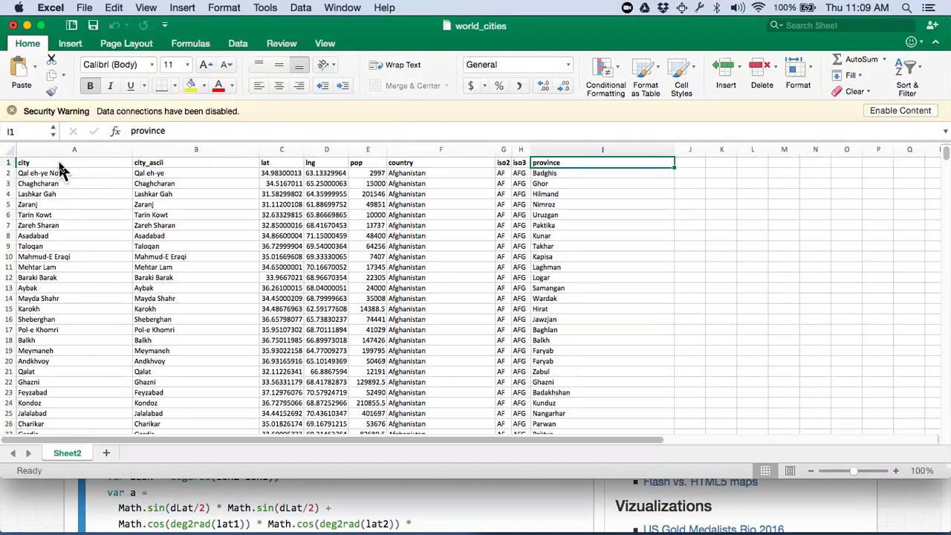
# Step: Jump down to Bulawayo in row 7323, back to the top, then return to Firefox
pyautogui.press('Down')
pyautogui.press('Left')
pyautogui.press('Left')
pyautogui.press('Left')
pyautogui.press('Left')
pyautogui.press('Left')
pyautogui.press('Left')
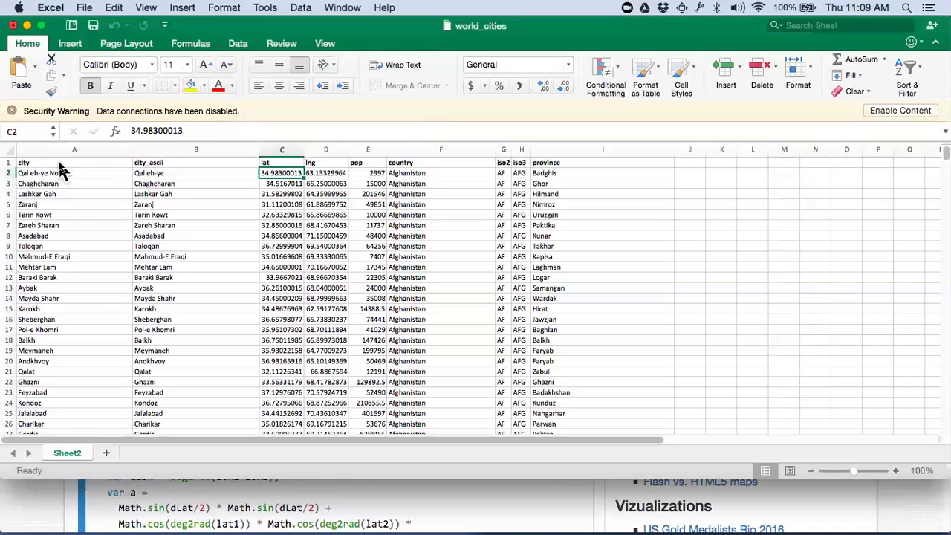
pyautogui.press('Left')
pyautogui.press('Left')
pyautogui.hotkey('ctrl', 'Down')
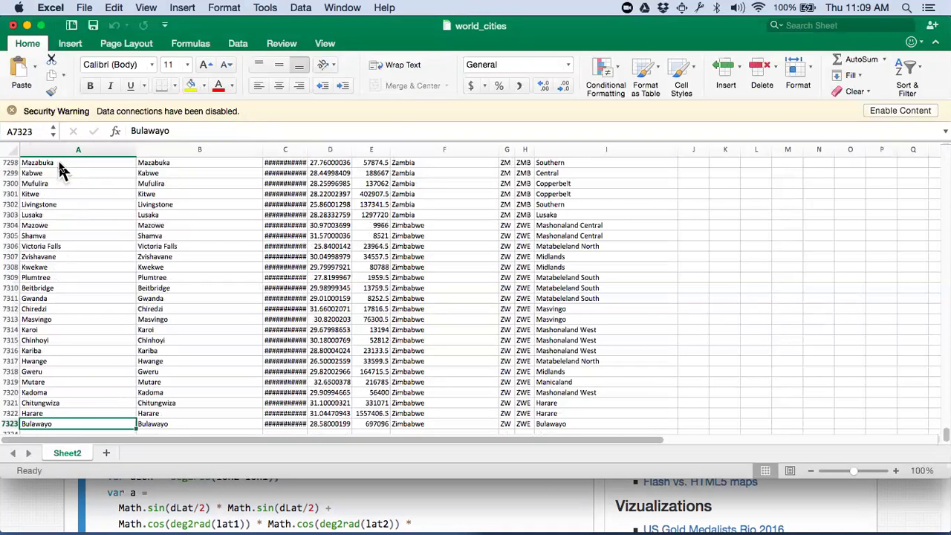
pyautogui.hotkey('ctrl', 'Up')
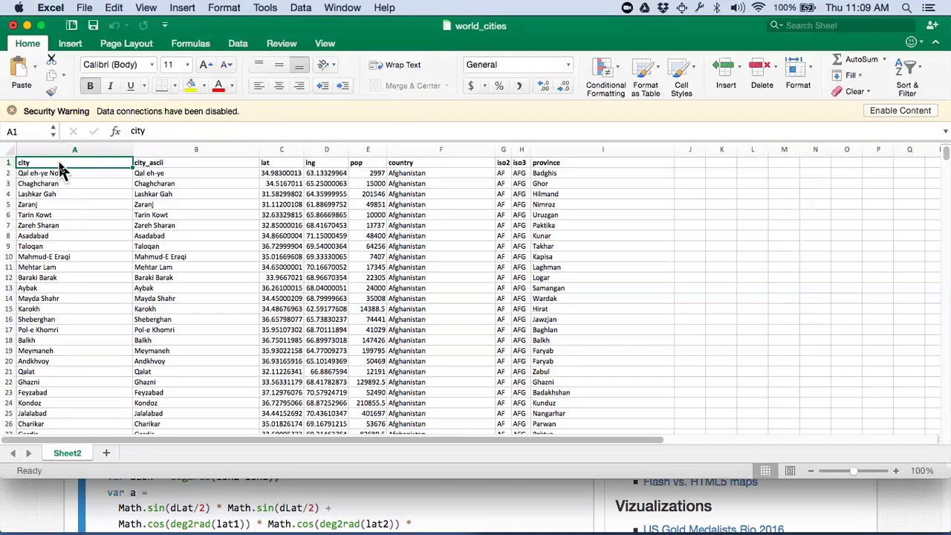
pyautogui.press('super+Tab')
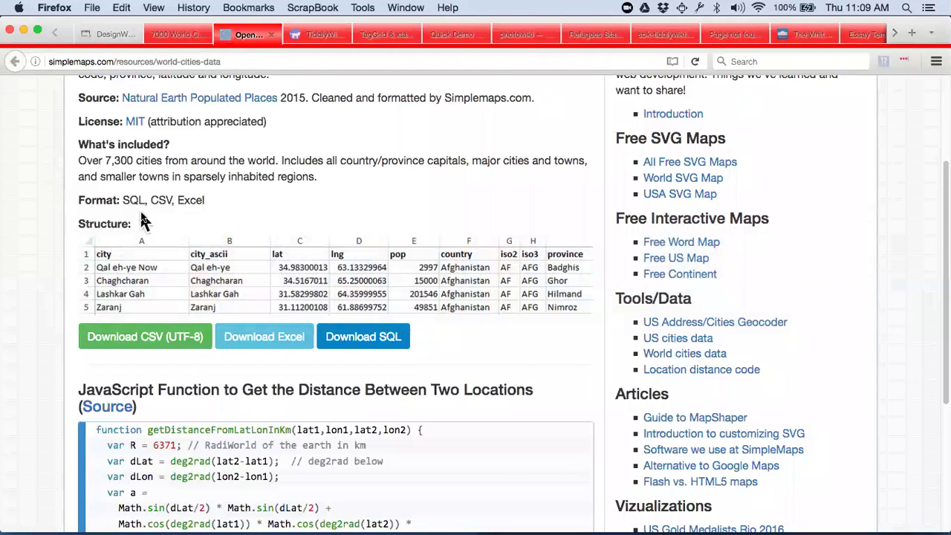
# Step: Switch to the 7000 World Cities tab and show its sidebar with the Recent tiddlers list
pyautogui.scroll(5, 141, 213)
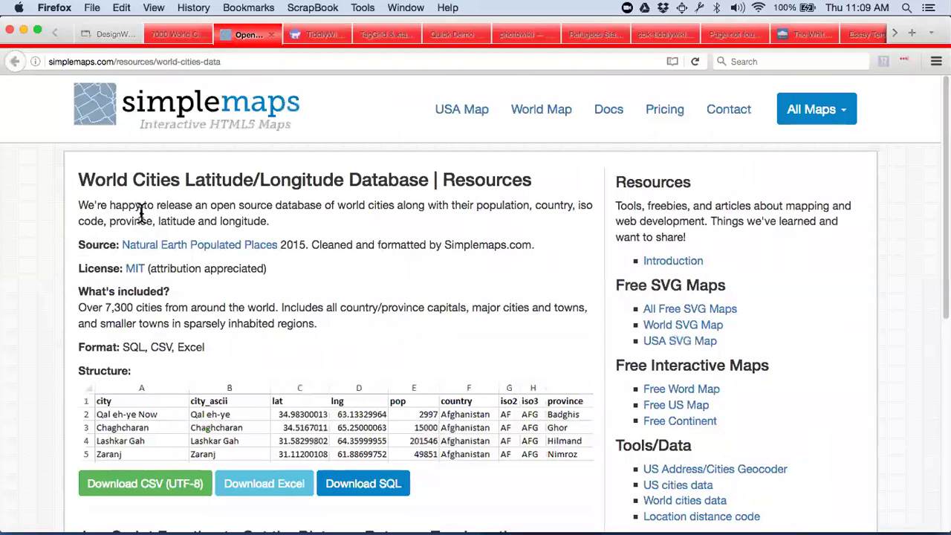
pyautogui.click(184, 34)
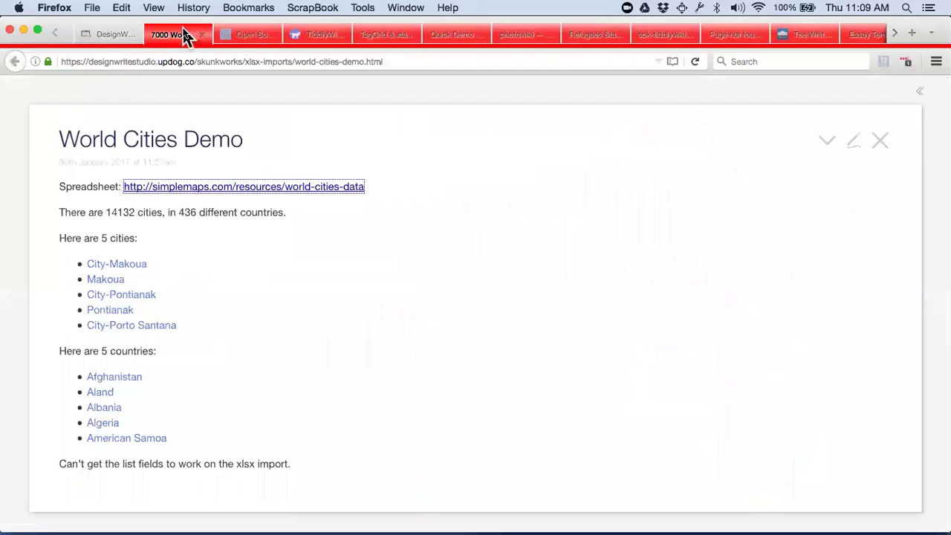
pyautogui.click(919, 97)
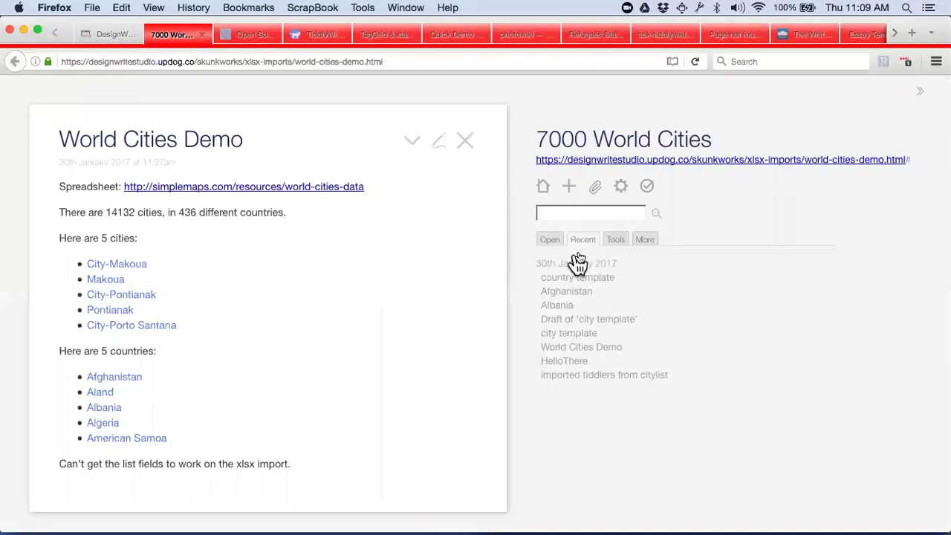
pyautogui.click(622, 187)
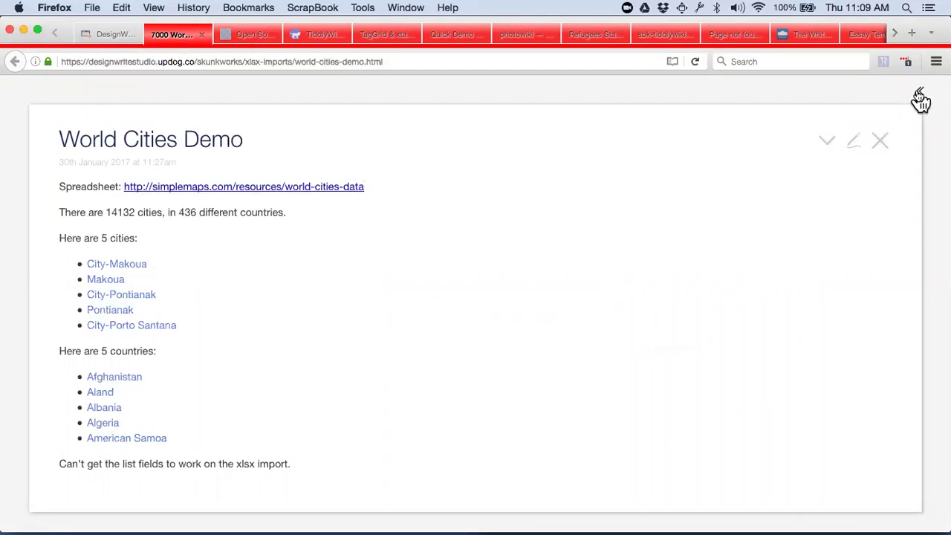
pyautogui.click(920, 96)
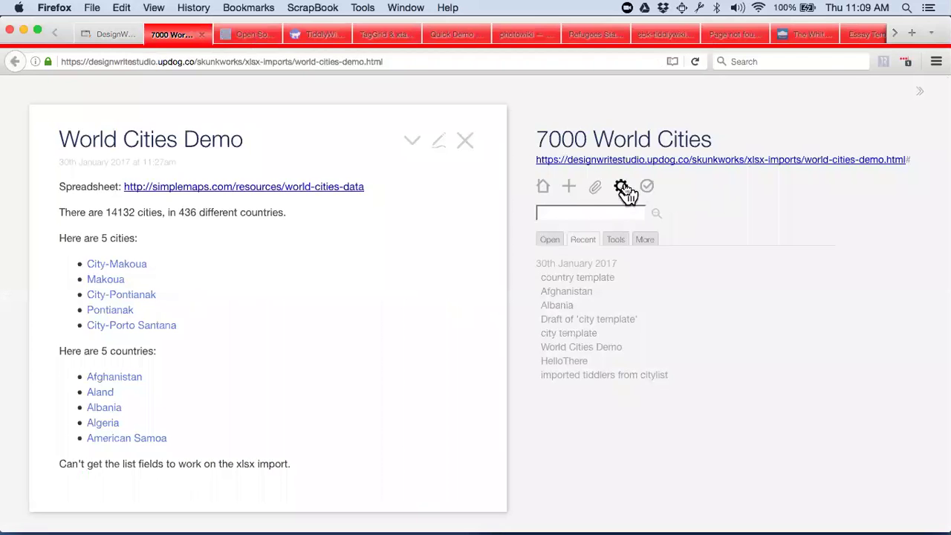